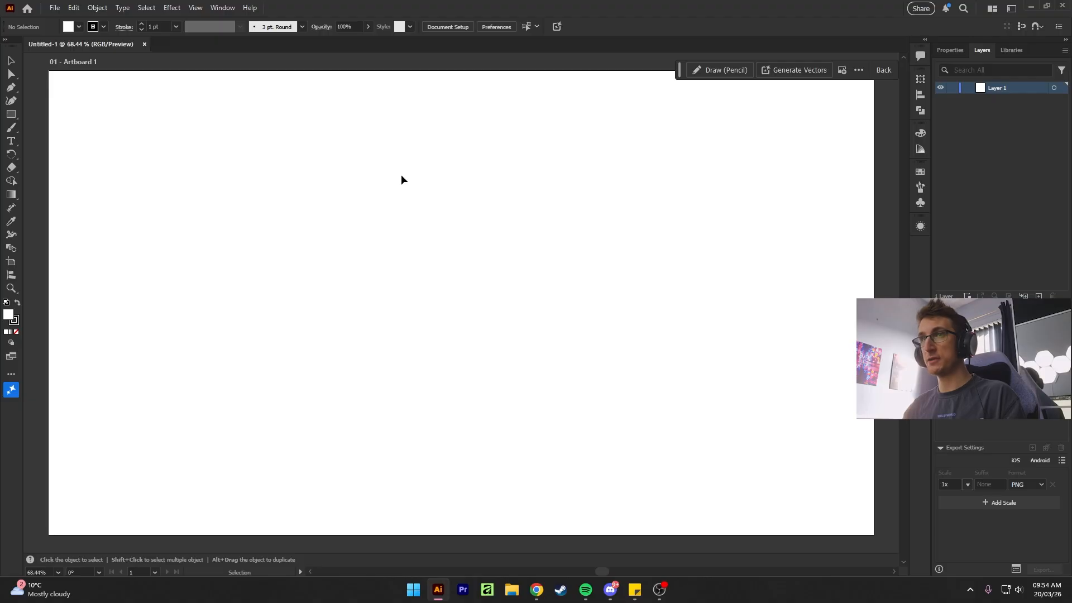
Step: Draw a closed kidney-shaped path about 300 by 319 px on the artboard with the Pencil tool
key(n)
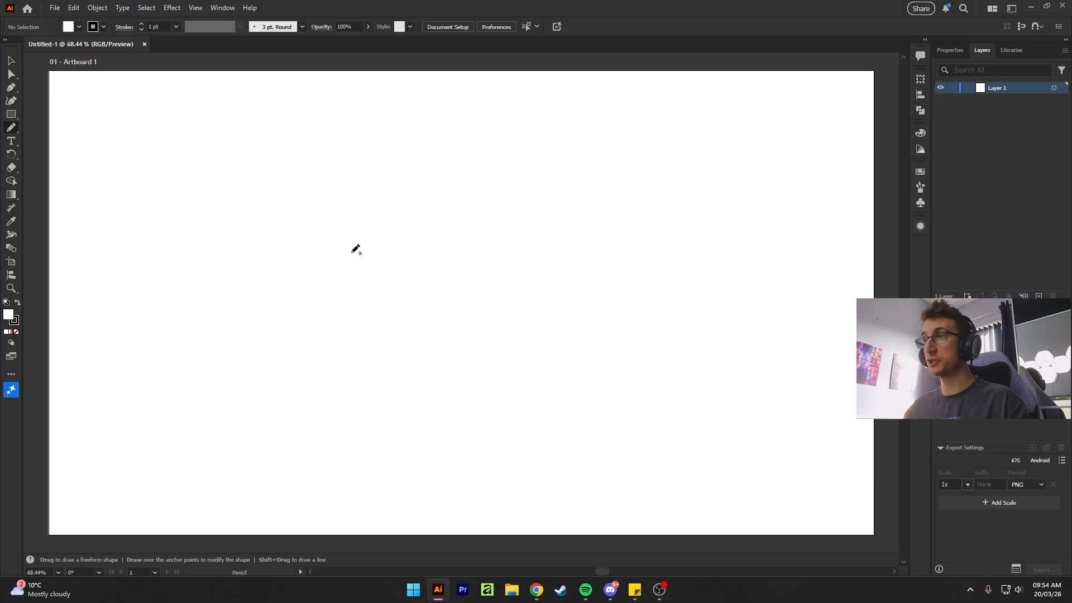
mouse_move(372, 187)
mouse_down()
mouse_move(423, 197)
mouse_move(444, 217)
mouse_move(454, 277)
mouse_move(428, 313)
mouse_move(368, 322)
mouse_move(347, 317)
mouse_move(331, 293)
mouse_move(332, 273)
mouse_move(390, 233)
mouse_move(373, 187)
mouse_up()
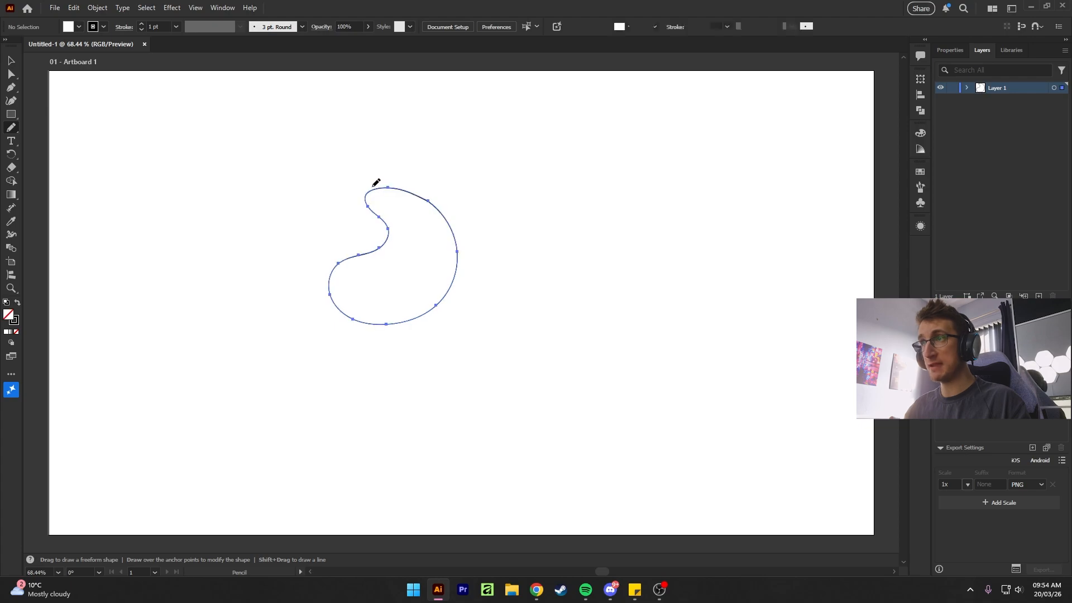
click(11, 60)
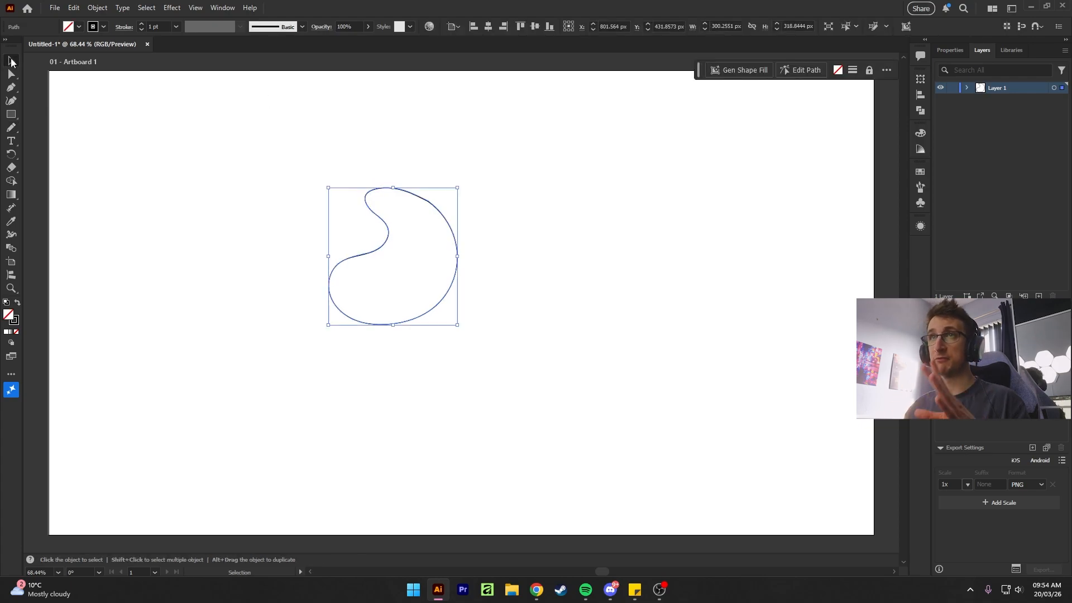
Step: Fill the freeform shape with red and set its stroke weight to 6 pt
click(68, 27)
click(93, 106)
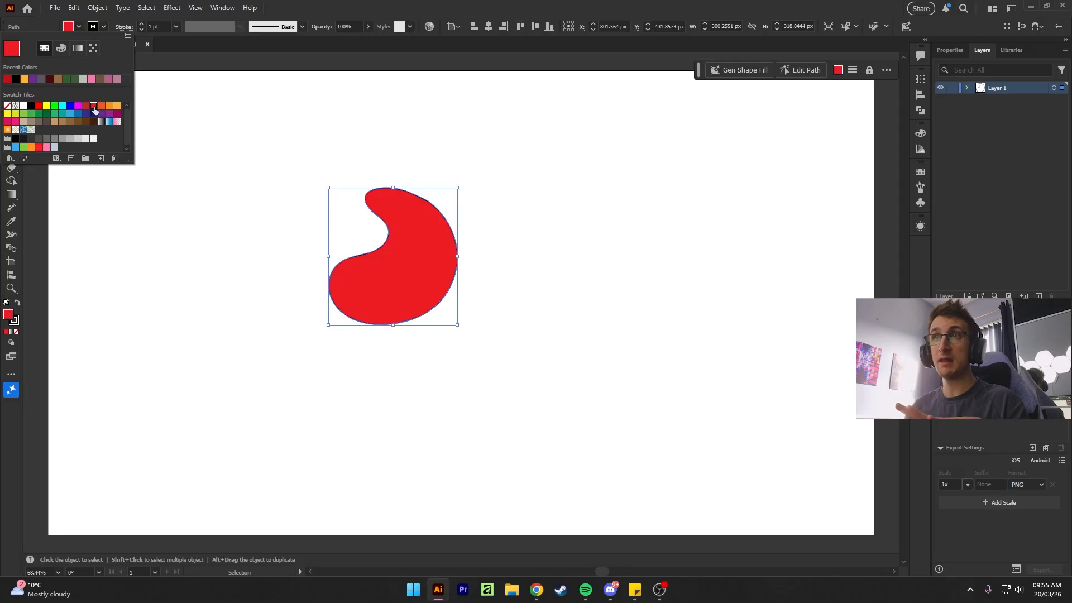
click(218, 66)
click(141, 23)
click(141, 24)
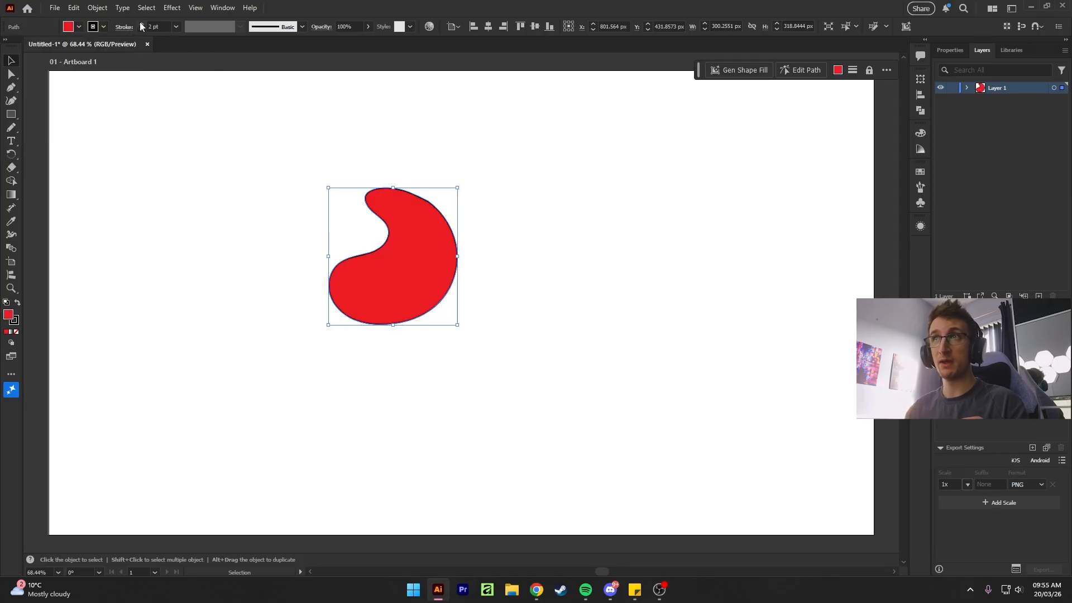
click(141, 23)
click(140, 24)
click(140, 23)
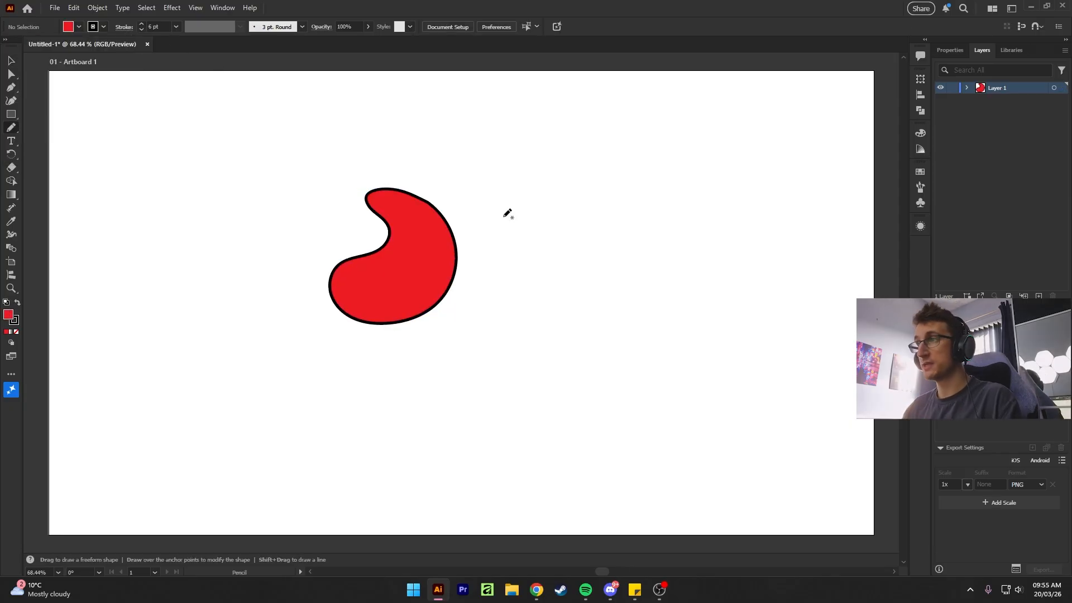
Step: Draw a closed freeform shape beside the red one with the Pencil tool, undo it, and draw another one there
mouse_move(503, 216)
mouse_down()
mouse_move(513, 195)
mouse_move(587, 206)
mouse_move(604, 253)
mouse_move(587, 292)
mouse_move(601, 342)
mouse_move(572, 378)
mouse_move(517, 369)
mouse_move(504, 333)
mouse_move(532, 302)
mouse_move(534, 276)
mouse_move(497, 252)
mouse_move(505, 214)
mouse_up()
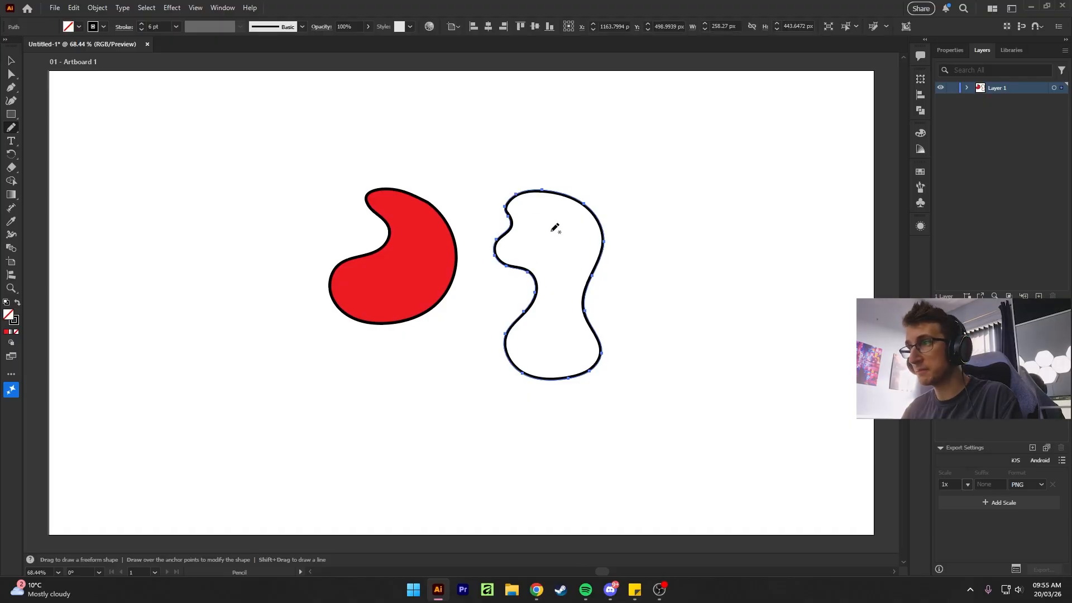
key(ctrl+z)
mouse_move(519, 268)
mouse_down()
mouse_move(493, 232)
mouse_move(507, 184)
mouse_move(554, 188)
mouse_move(566, 236)
mouse_move(599, 259)
mouse_move(586, 298)
mouse_move(540, 312)
mouse_move(525, 293)
mouse_move(538, 270)
mouse_move(520, 266)
mouse_up()
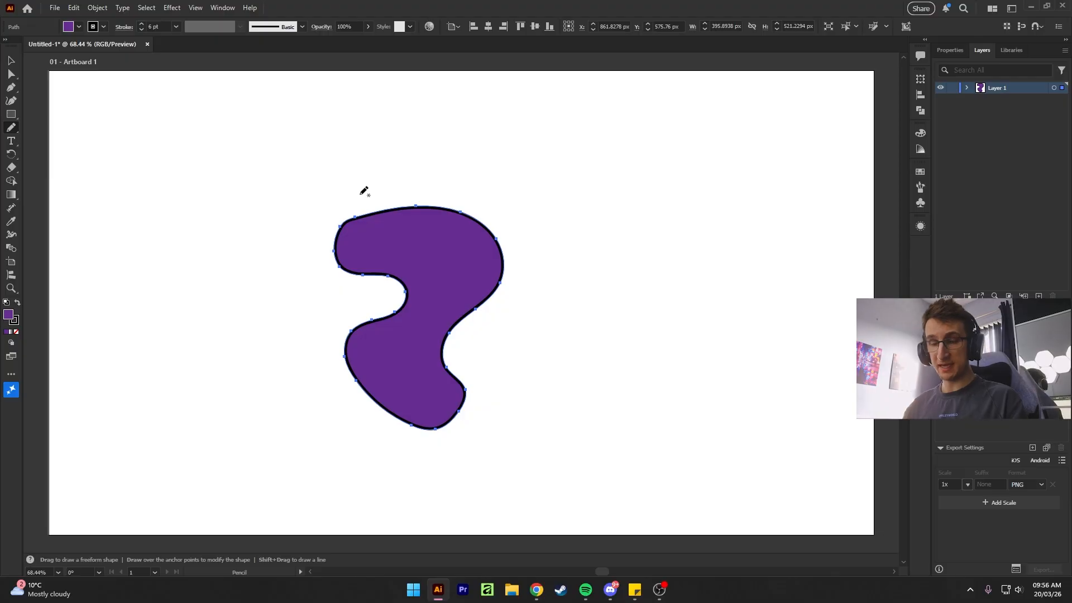
Step: Smooth the purple shape's outline with the Smooth tool around its upper edge, inner notch, lower lobe and lower-right corner
key(alt)
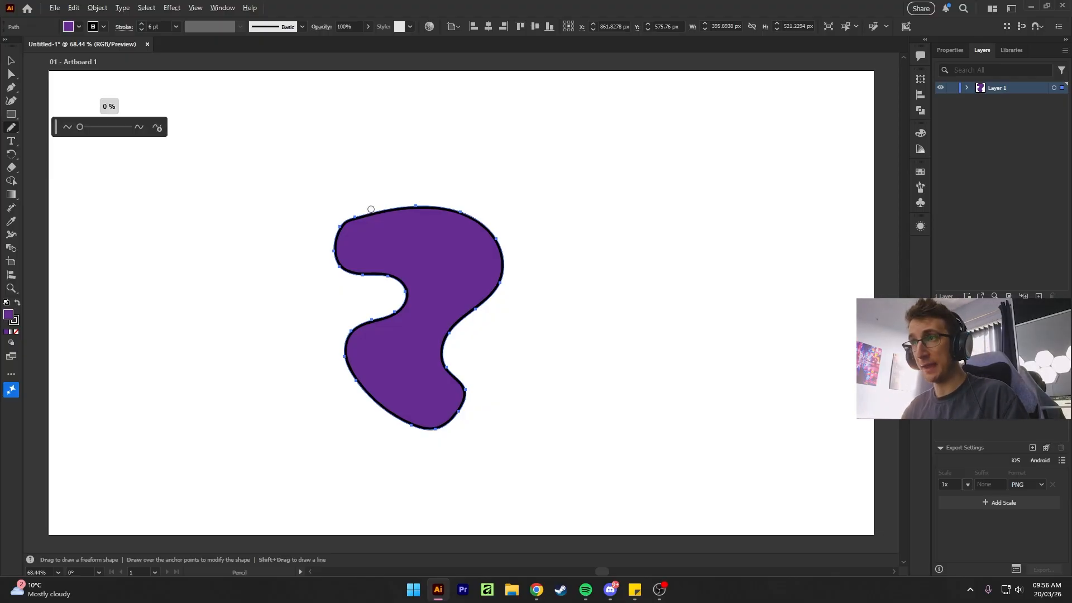
mouse_move(371, 209)
mouse_down()
mouse_move(334, 223)
mouse_move(328, 250)
mouse_move(341, 233)
mouse_move(341, 264)
mouse_move(408, 304)
mouse_up()
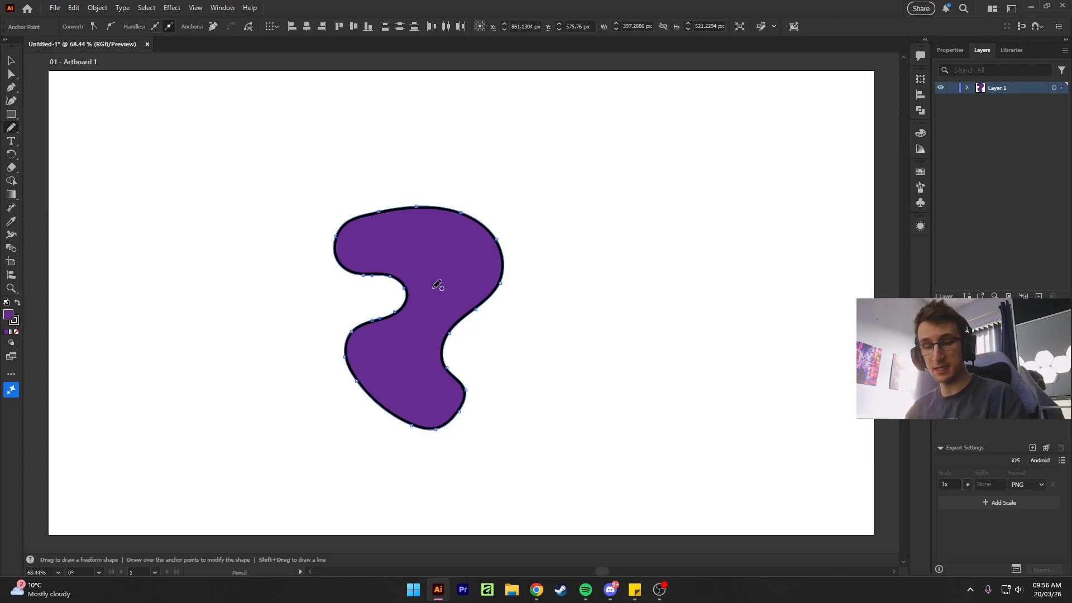
key(alt)
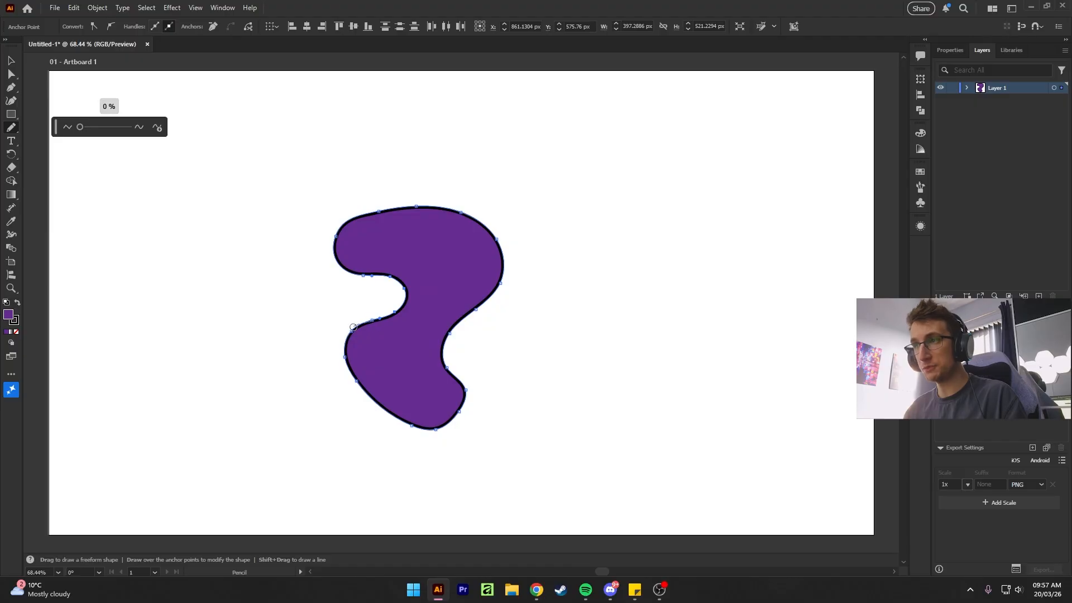
drag(352, 327, 348, 353)
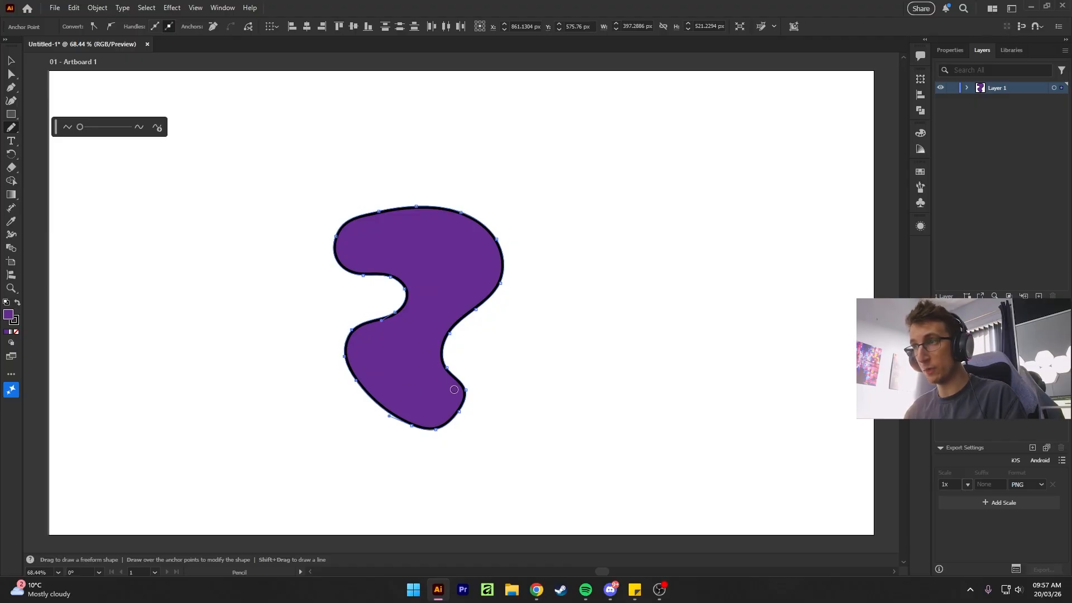
drag(452, 371, 454, 416)
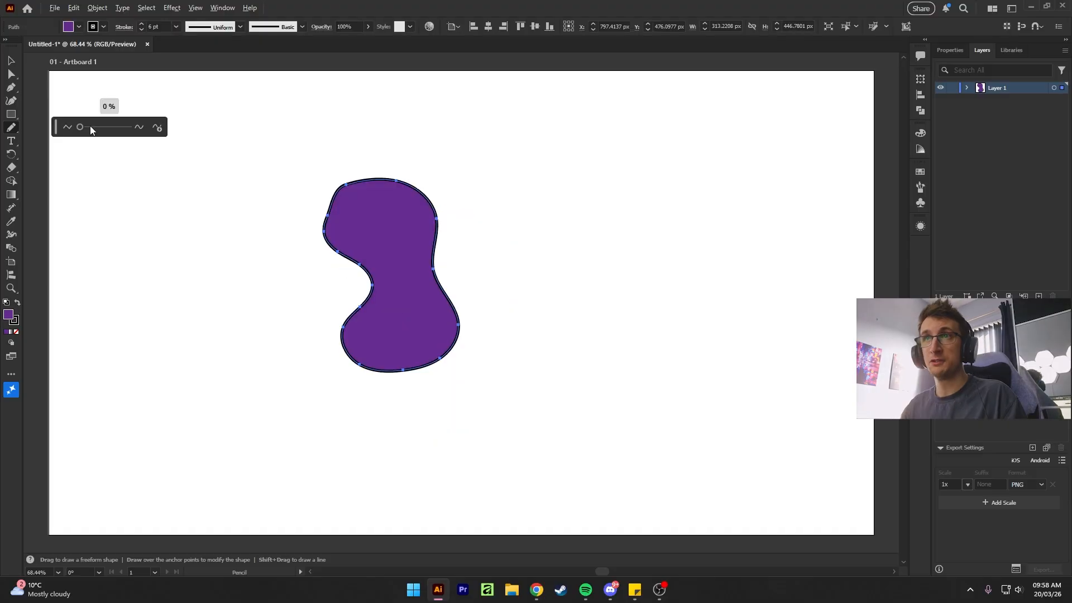
Step: Adjust the amount of smoothing on the two-lobed purple shape, and redraw its right edge with the Pencil tool
drag(82, 126, 129, 128)
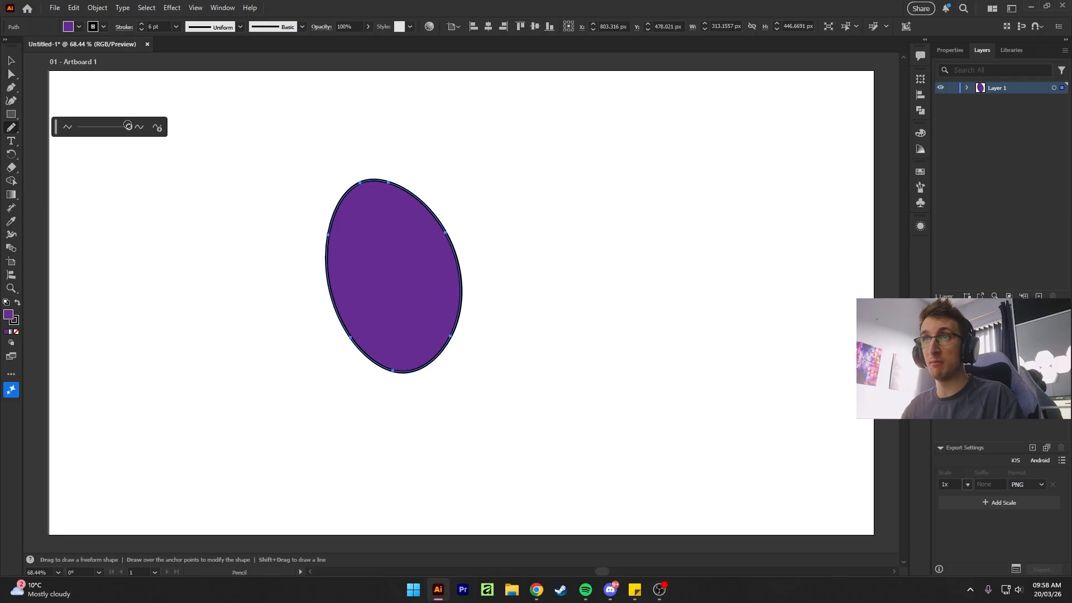
drag(128, 128, 121, 131)
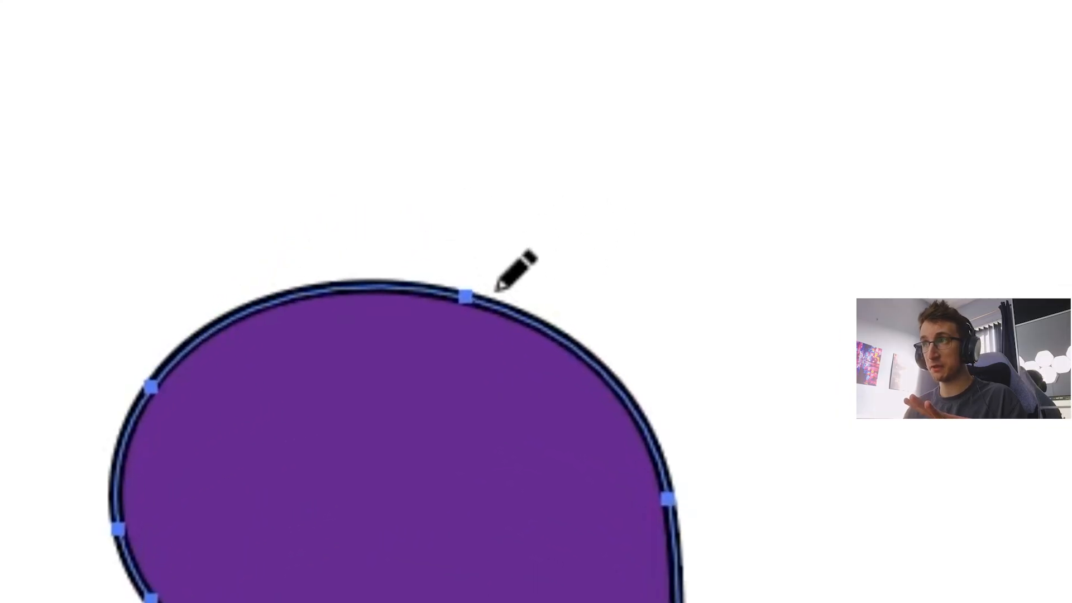
mouse_move(479, 299)
mouse_down()
mouse_move(514, 288)
mouse_move(679, 304)
mouse_move(729, 475)
mouse_move(815, 602)
mouse_up()
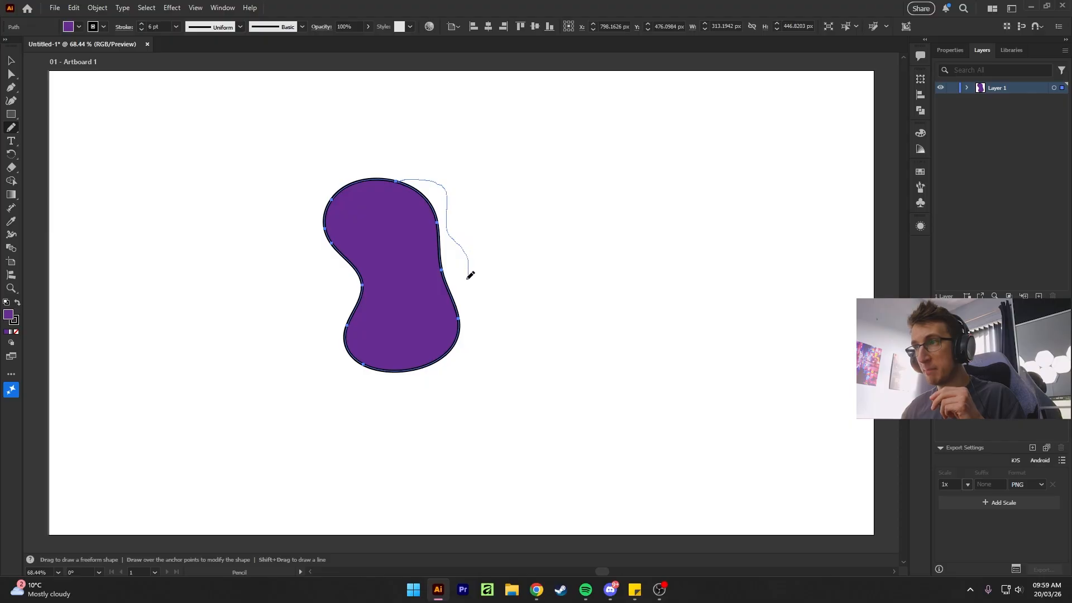
drag(457, 303, 456, 304)
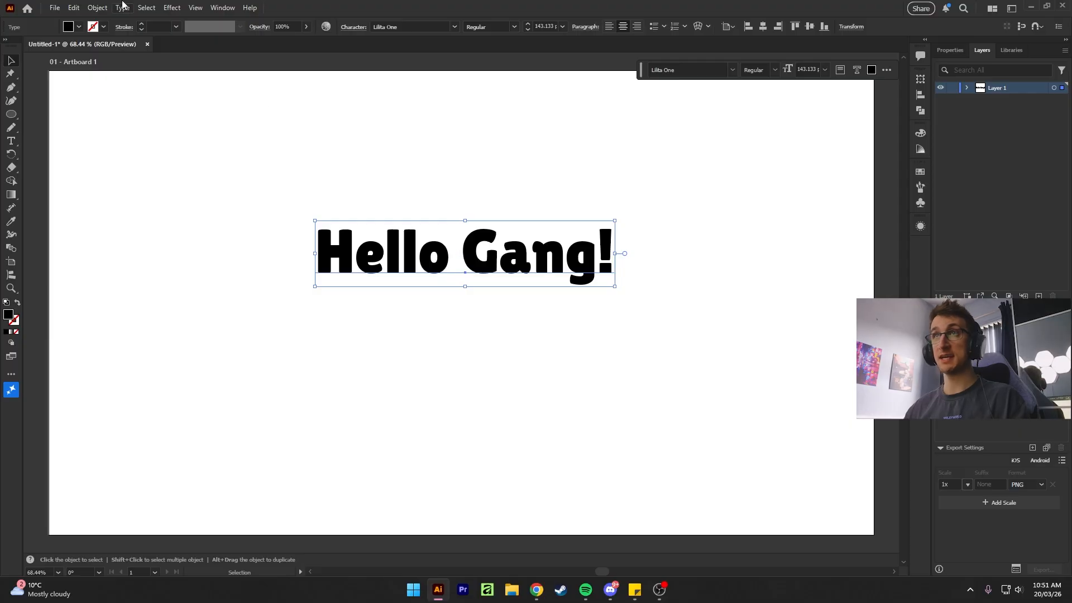
Step: Expand the "Hello Gang!" text into editable shapes with Object and Fill included
click(97, 8)
click(121, 166)
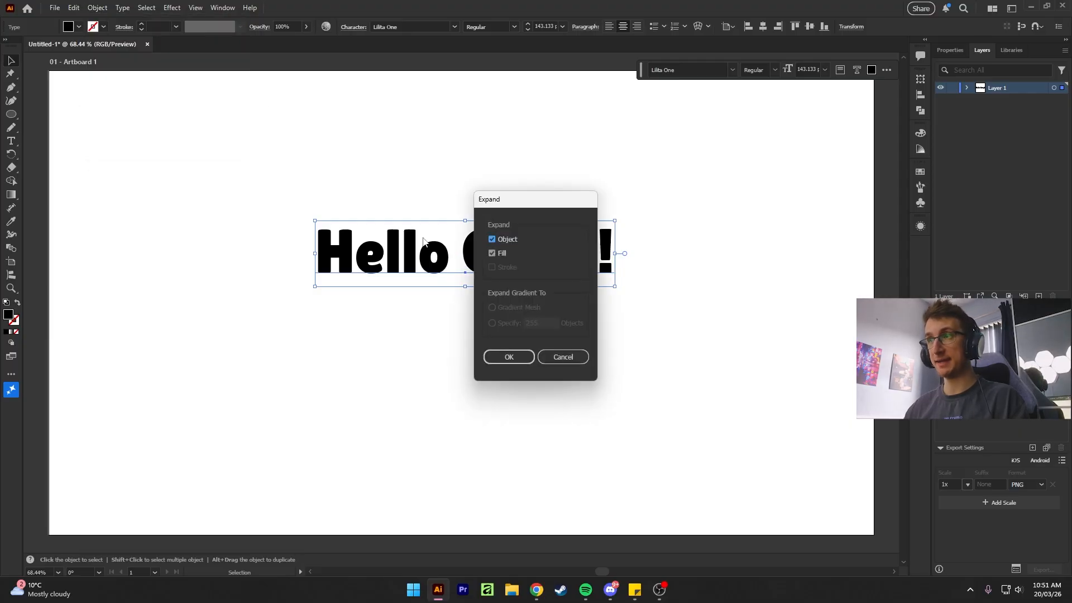
click(509, 357)
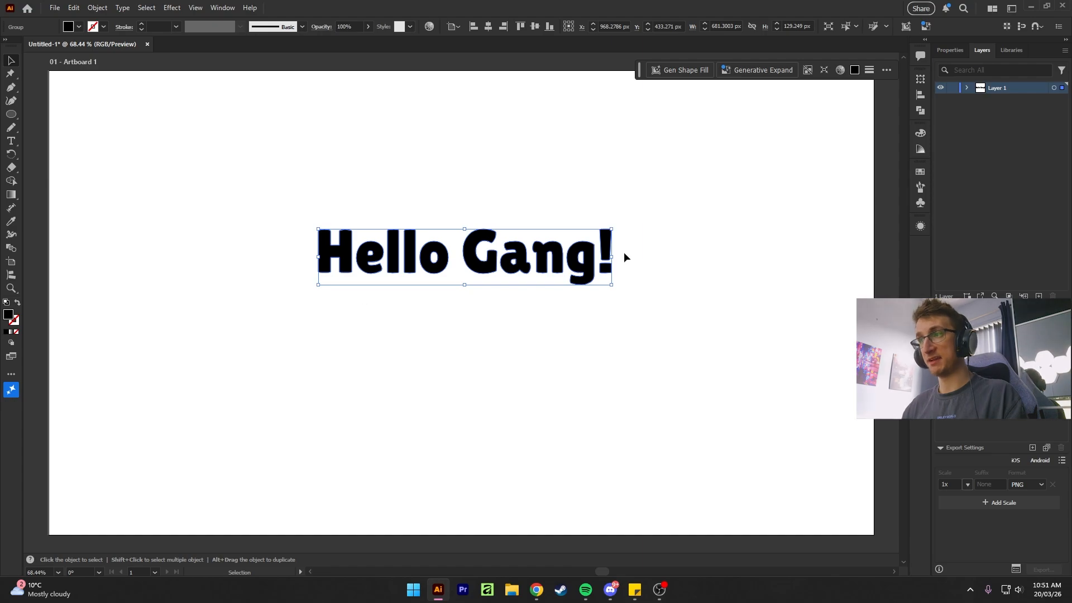
Step: Redraw the tail of the final "g" with the Pencil tool as a long swash curling beneath the "n"
key(n)
scroll(591, 282, up, 5)
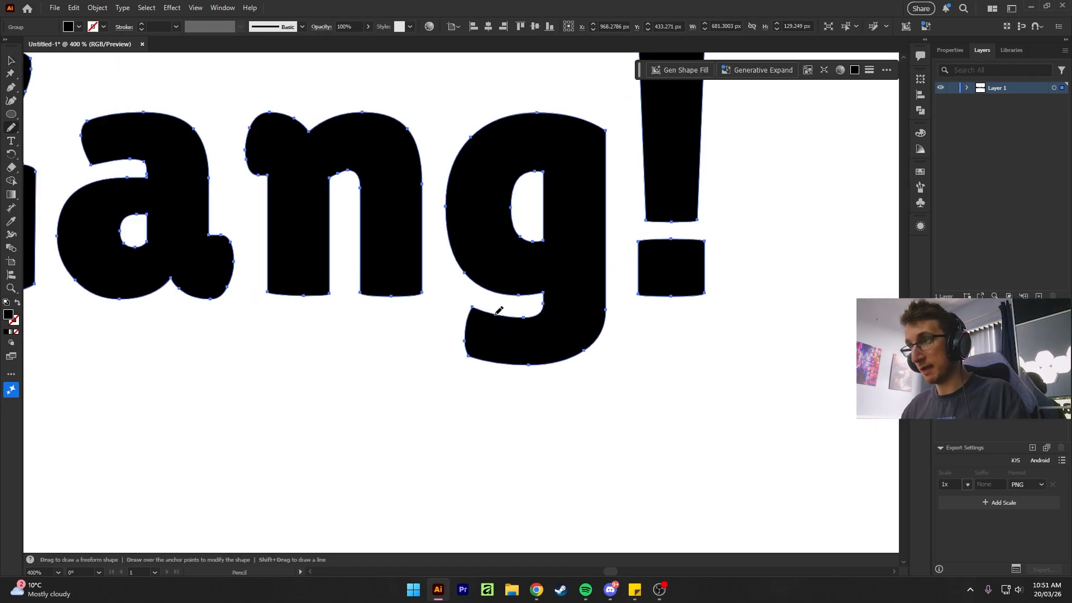
mouse_move(490, 309)
mouse_down()
mouse_move(295, 323)
mouse_move(262, 360)
mouse_move(251, 429)
mouse_move(281, 458)
mouse_move(322, 467)
mouse_move(353, 436)
mouse_move(322, 382)
mouse_move(338, 357)
mouse_move(369, 347)
mouse_move(481, 354)
mouse_up()
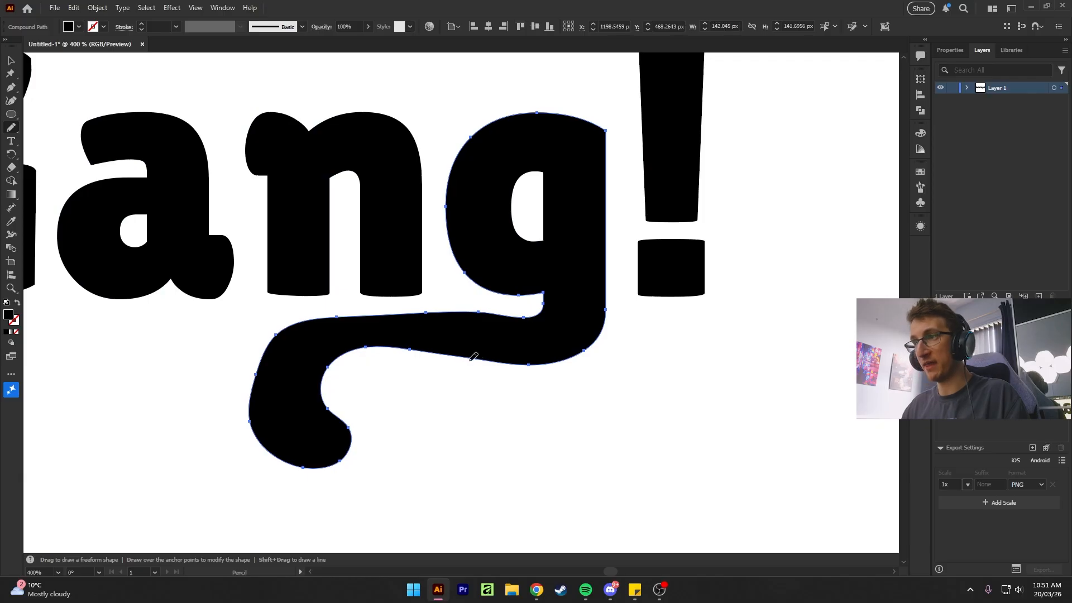
Step: Round the two left corners of the exclamation mark's dot with the Pencil tool
scroll(444, 363, down, 1)
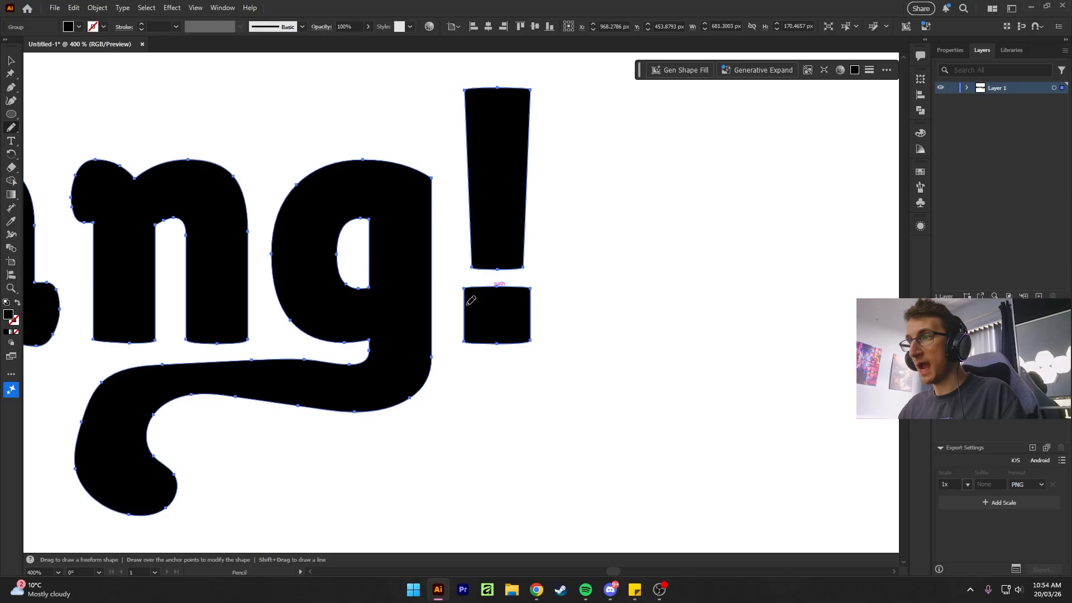
drag(468, 304, 485, 286)
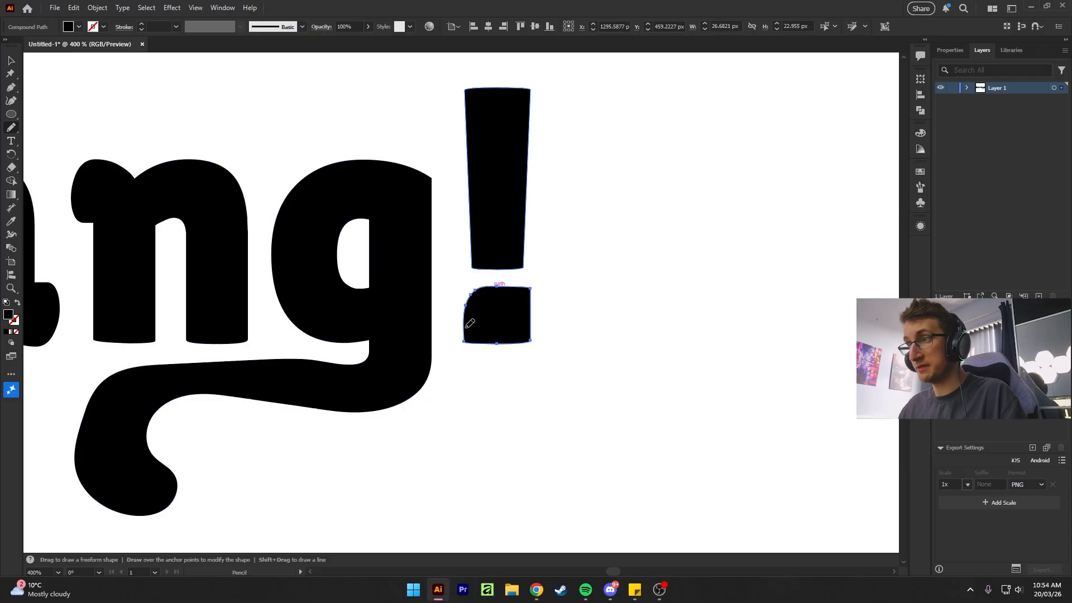
mouse_move(470, 322)
mouse_down()
mouse_move(486, 342)
mouse_move(531, 323)
mouse_move(532, 293)
mouse_move(489, 287)
mouse_move(468, 303)
mouse_move(493, 344)
mouse_up()
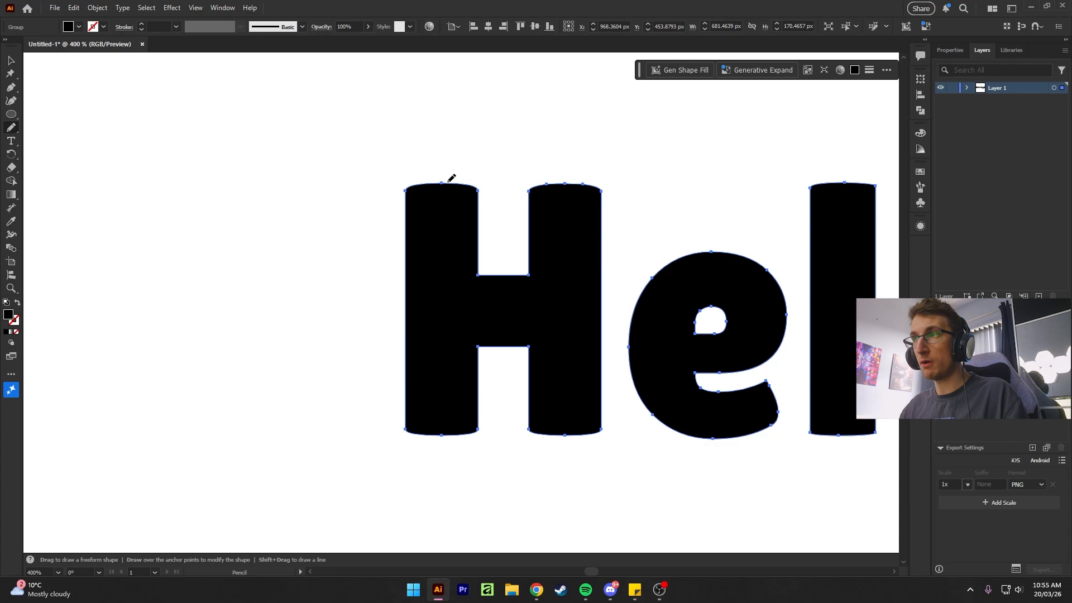
Step: Extend the upper-left stem of the "H" into a hooked serif with the Pencil tool, and round and smooth its tip
mouse_move(447, 178)
mouse_down()
mouse_move(366, 188)
mouse_move(356, 204)
mouse_move(353, 230)
mouse_move(393, 235)
mouse_move(409, 259)
mouse_up()
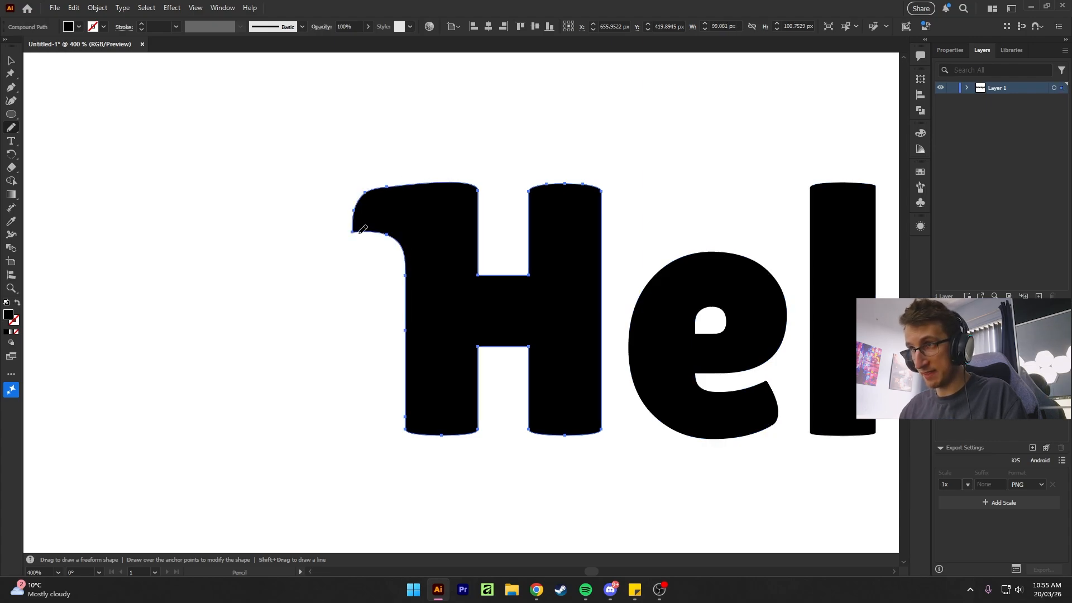
mouse_move(355, 215)
mouse_down()
mouse_move(351, 237)
mouse_move(398, 239)
mouse_up()
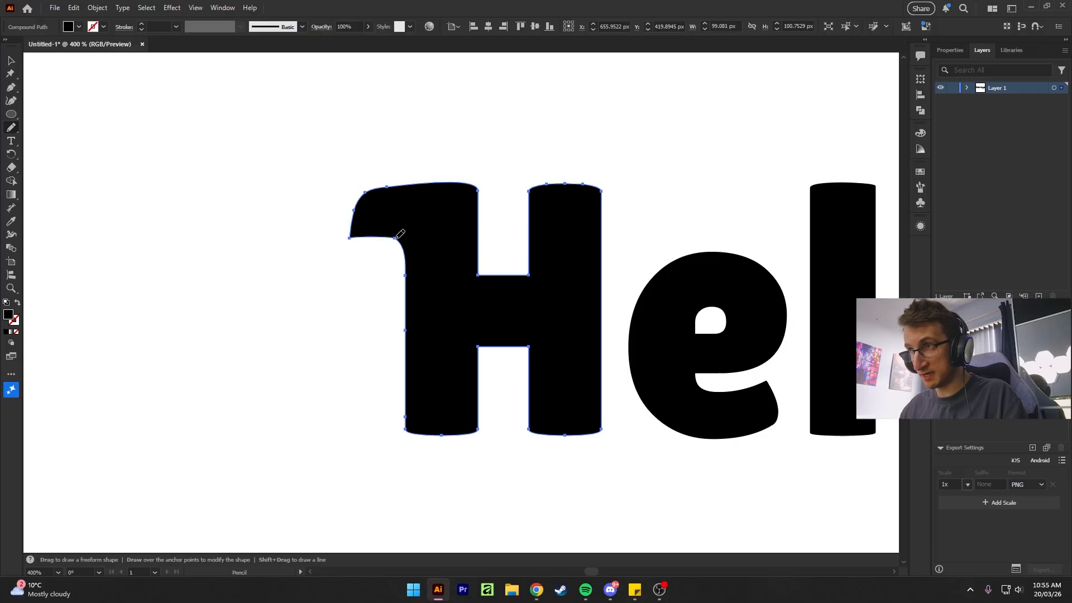
scroll(345, 232, up, 2)
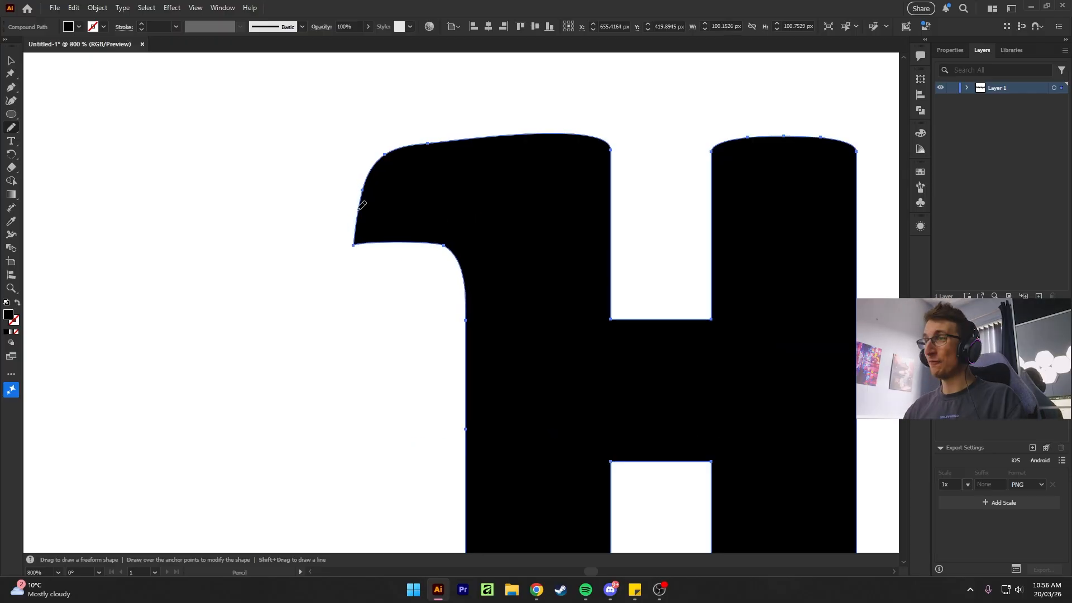
mouse_move(360, 205)
mouse_down()
mouse_move(371, 232)
mouse_move(394, 242)
mouse_up()
mouse_move(387, 154)
mouse_down()
mouse_move(363, 199)
mouse_move(401, 250)
mouse_move(388, 244)
mouse_up()
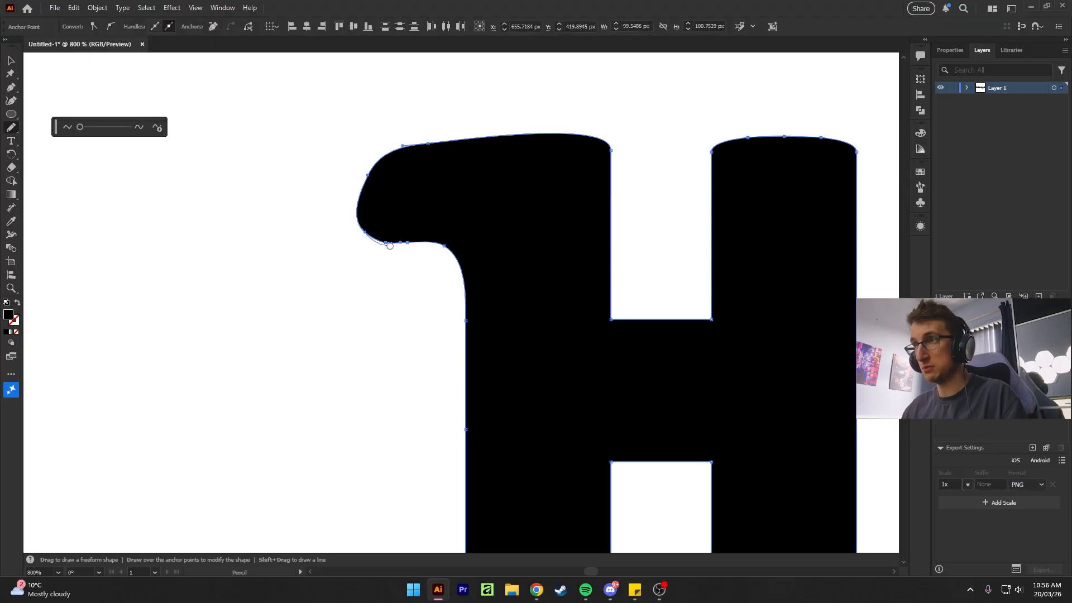
drag(388, 245, 416, 245)
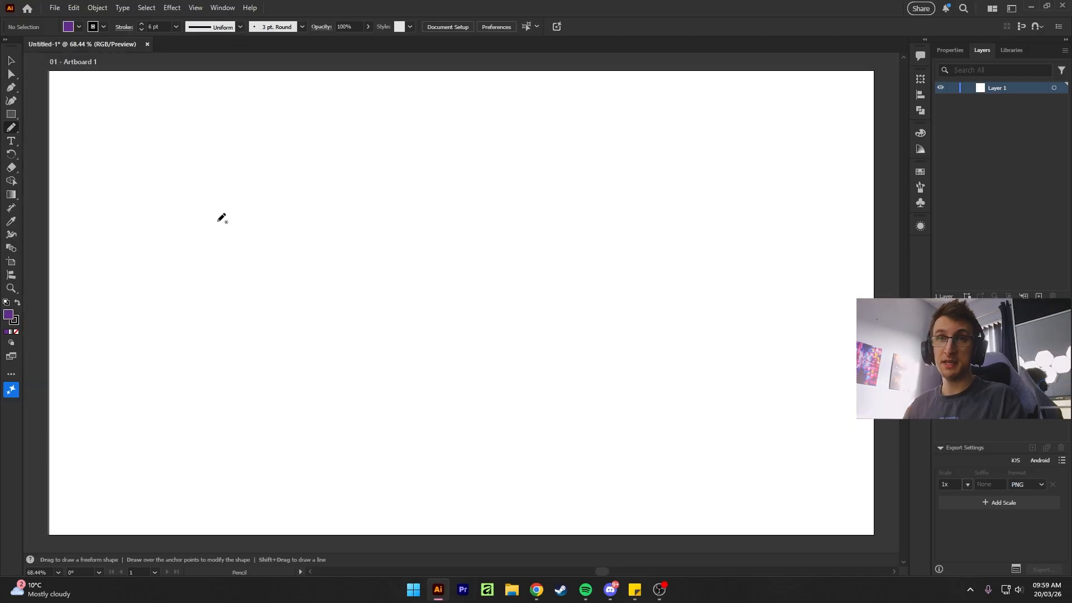
Step: Open the Pencil Tool Options and examine the fidelity, path-closing and path-editing settings
double_click(14, 133)
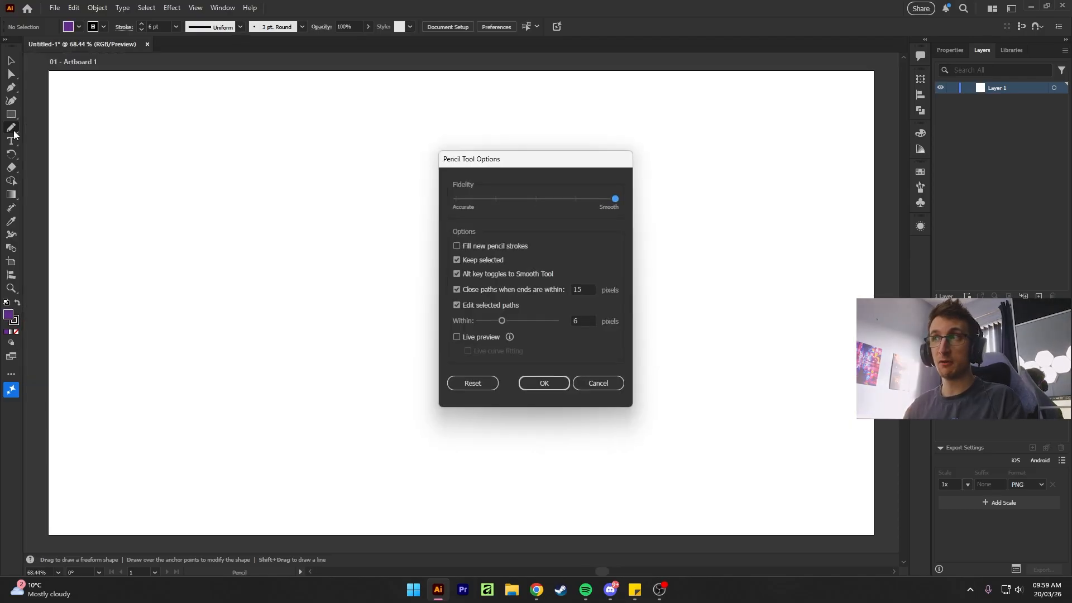
mouse_move(521, 163)
mouse_down()
mouse_move(489, 135)
mouse_move(477, 143)
mouse_up()
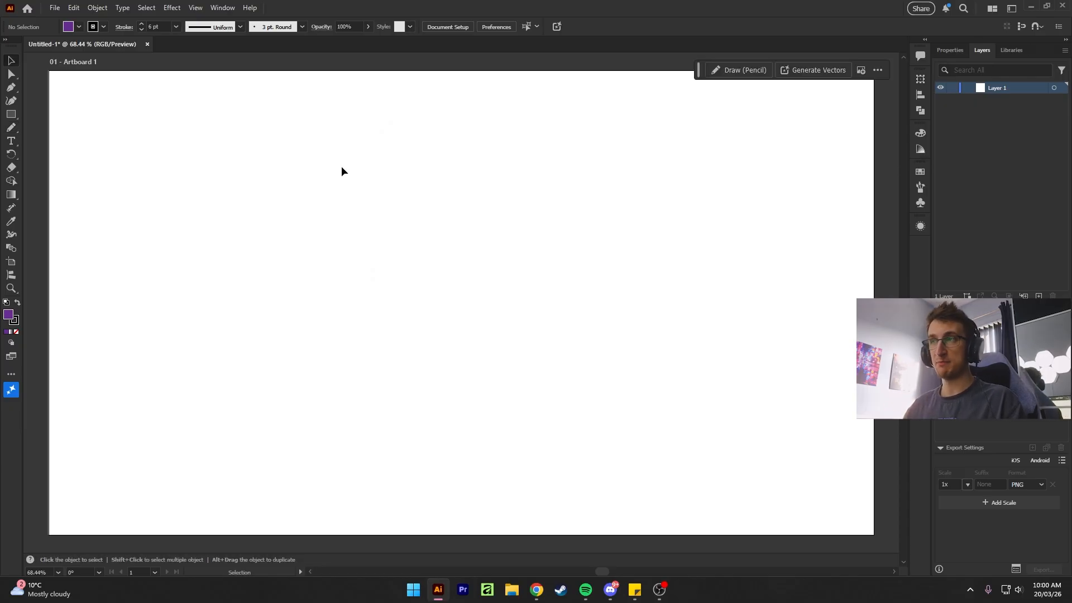
Step: Draw a closed seven-corner polygon with straight edges in the upper-left part of the artboard using the Pen tool
key(p)
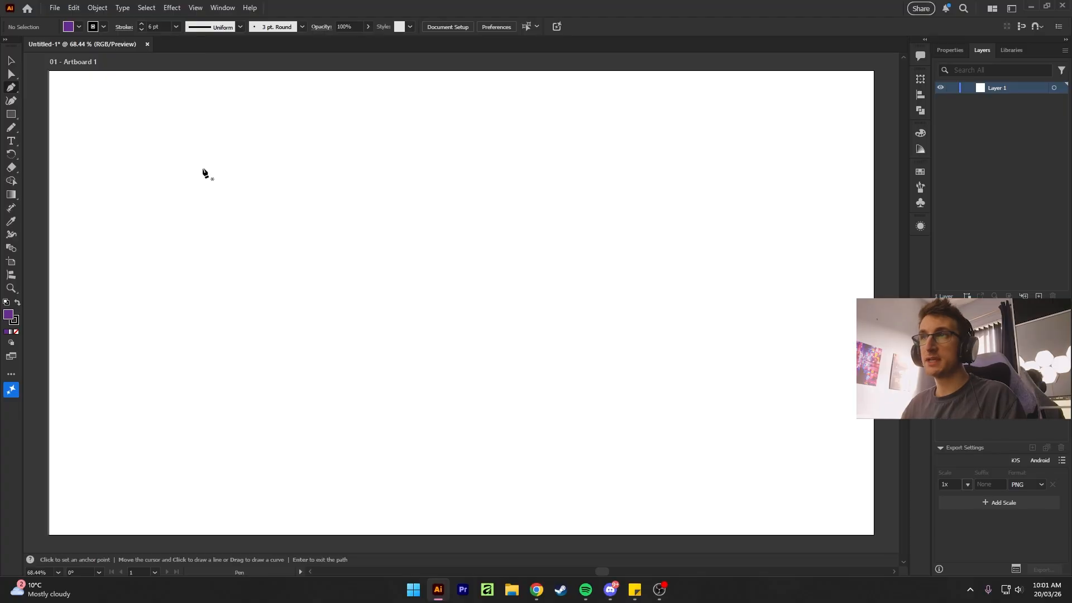
click(203, 166)
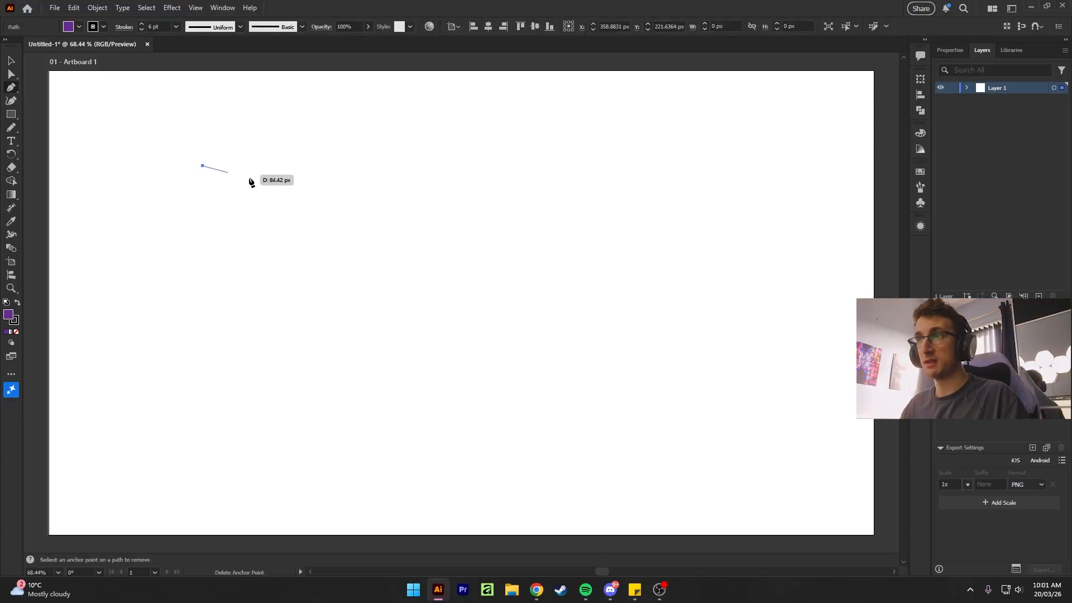
click(309, 193)
click(307, 252)
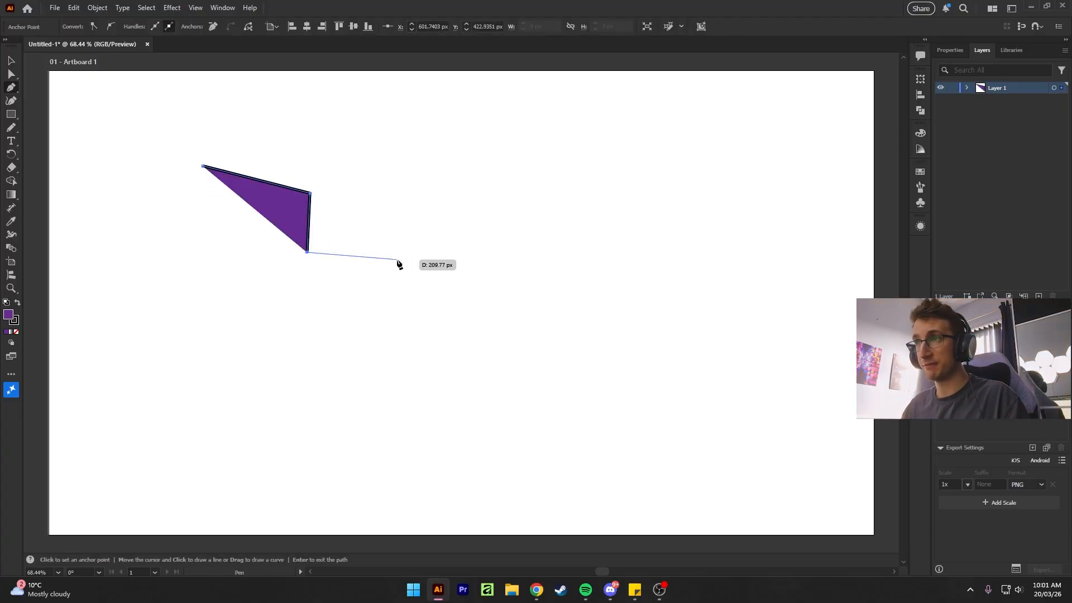
click(397, 259)
click(394, 303)
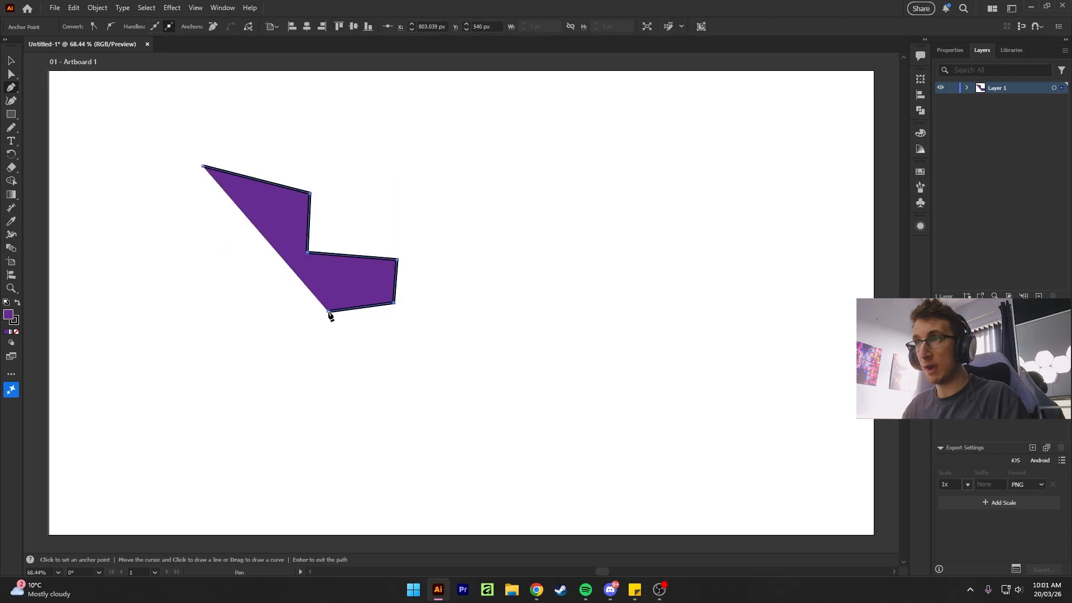
click(329, 311)
click(257, 291)
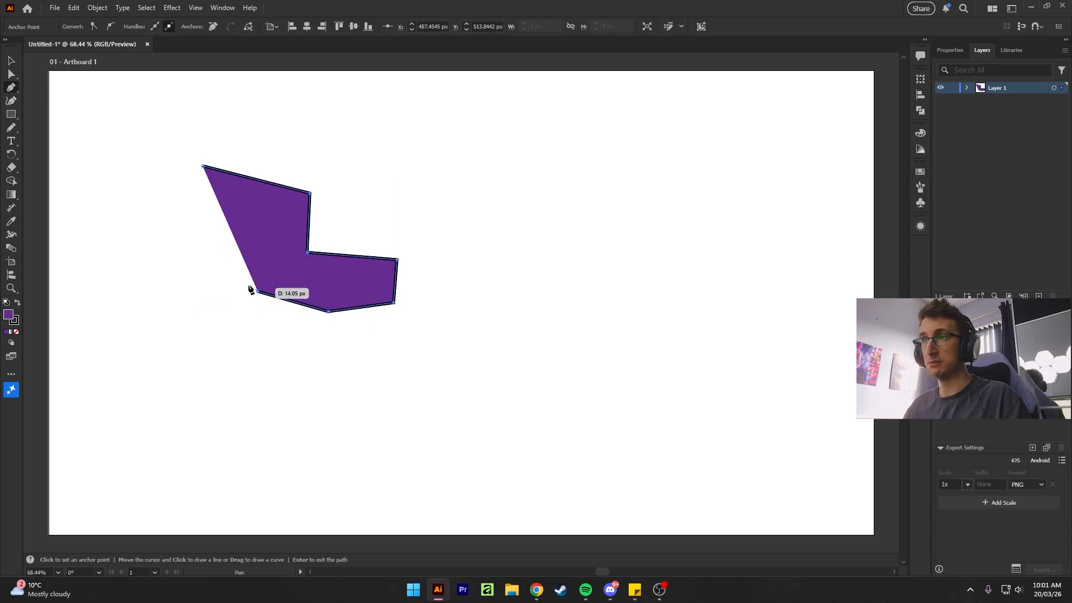
click(200, 166)
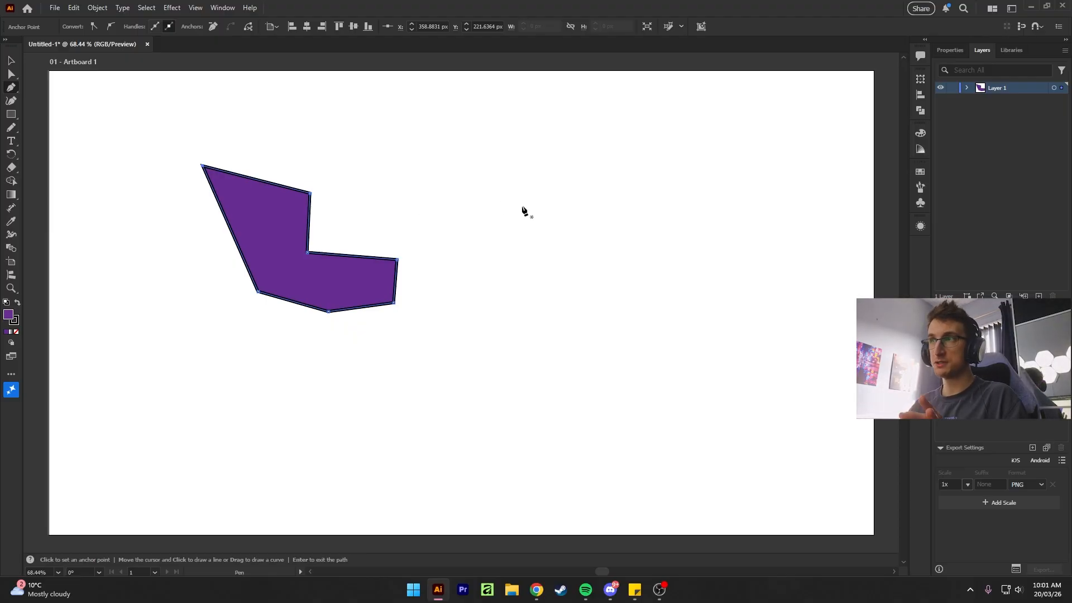
Step: Draw a closed three-anchor shape with curved edges beside the polygon using the Pen tool, shaping the curves with direction handles
click(460, 195)
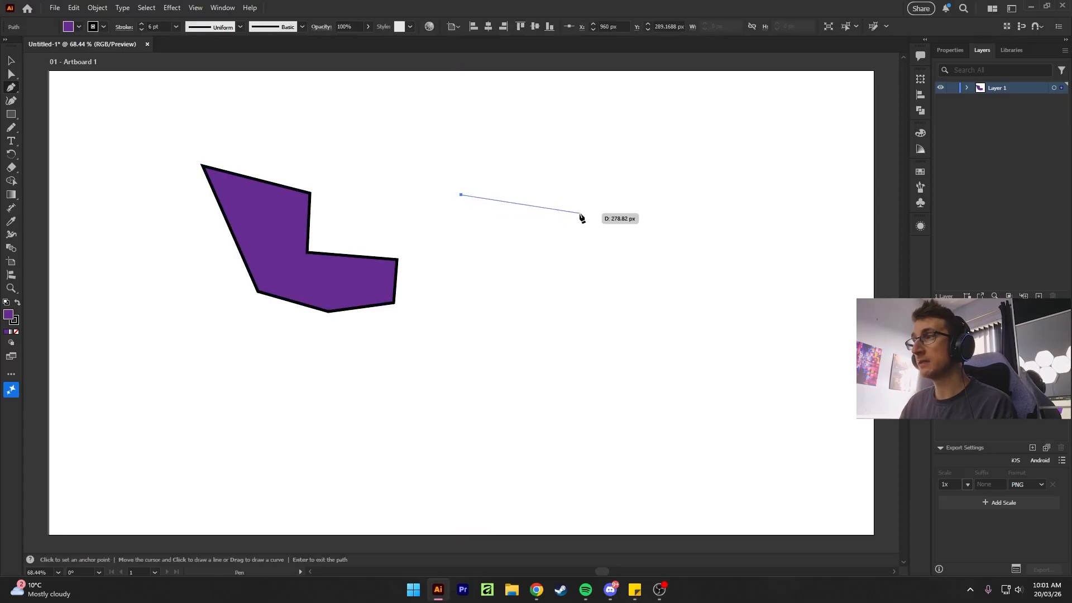
mouse_move(579, 213)
mouse_down()
mouse_move(631, 259)
mouse_move(627, 272)
mouse_up()
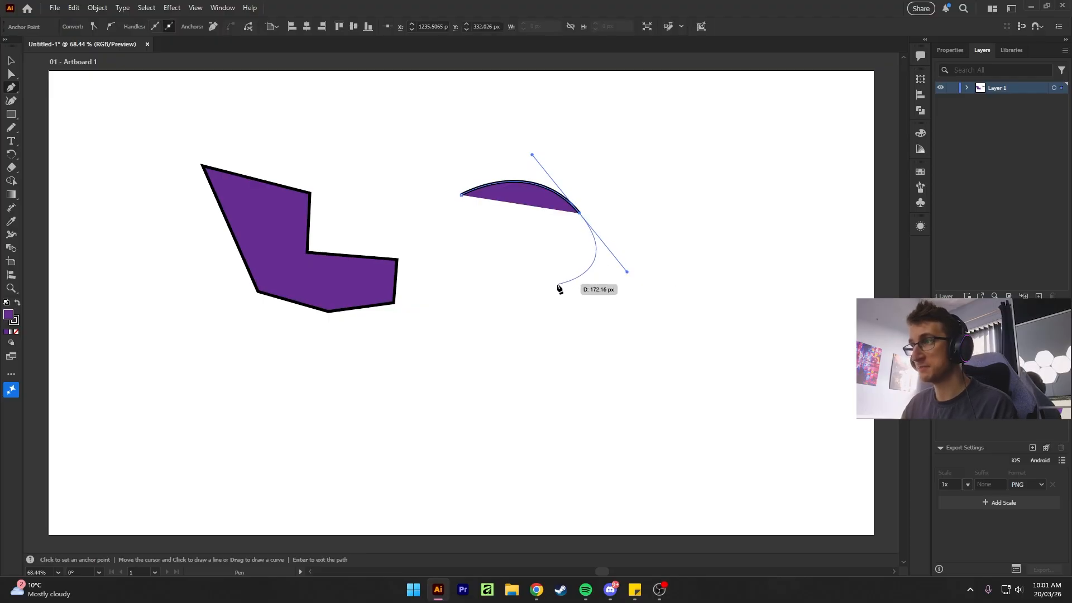
click(498, 287)
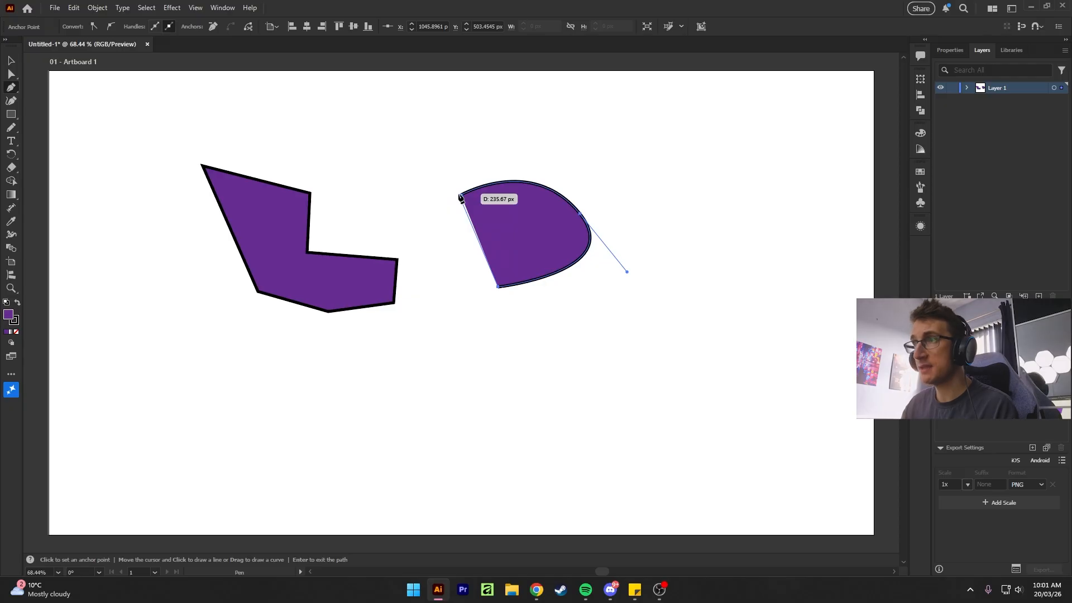
drag(461, 196, 588, 137)
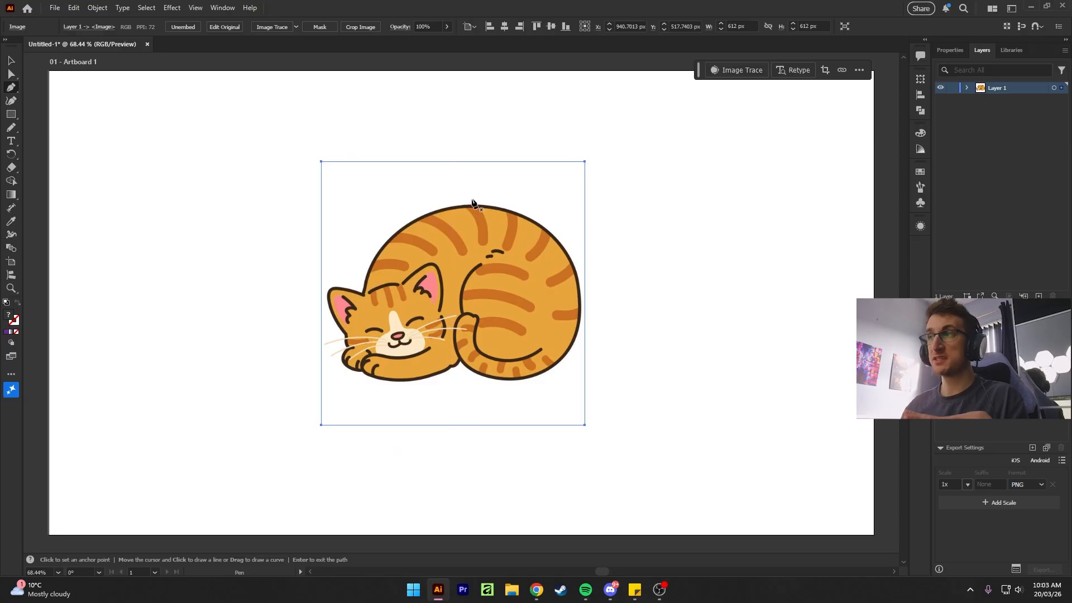
Step: Trace the sleeping cat's outline with the Pen tool from the top of its back around the rump to beneath the tail
click(480, 204)
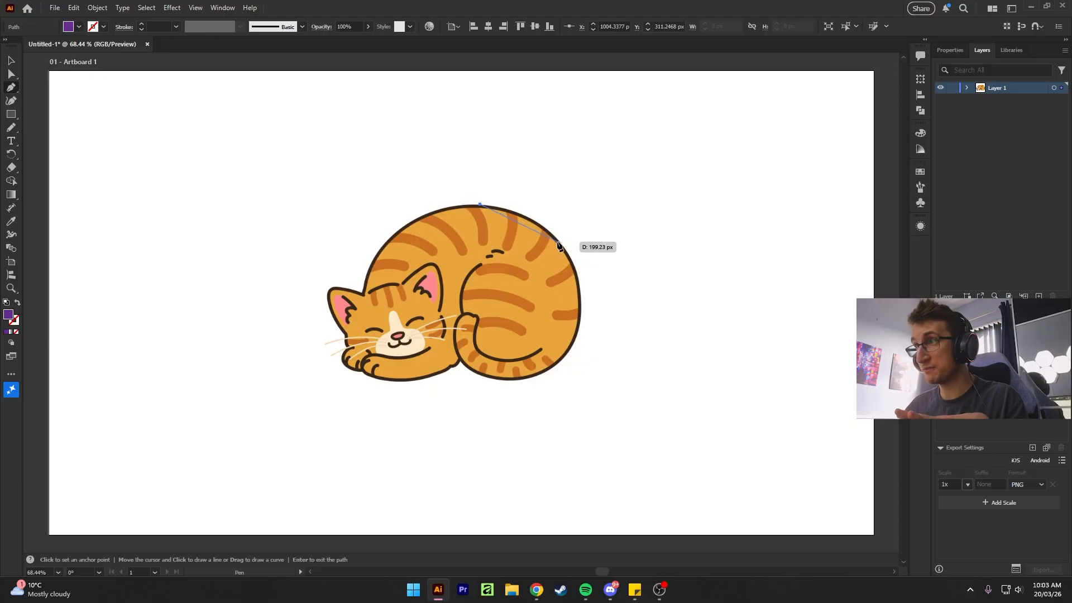
drag(560, 244, 581, 276)
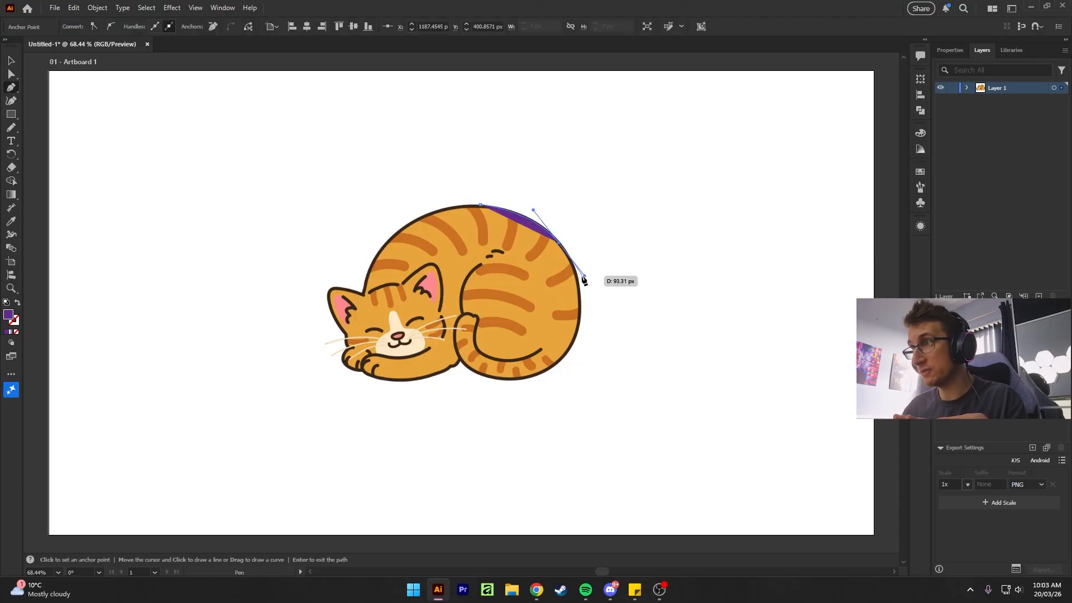
click(579, 329)
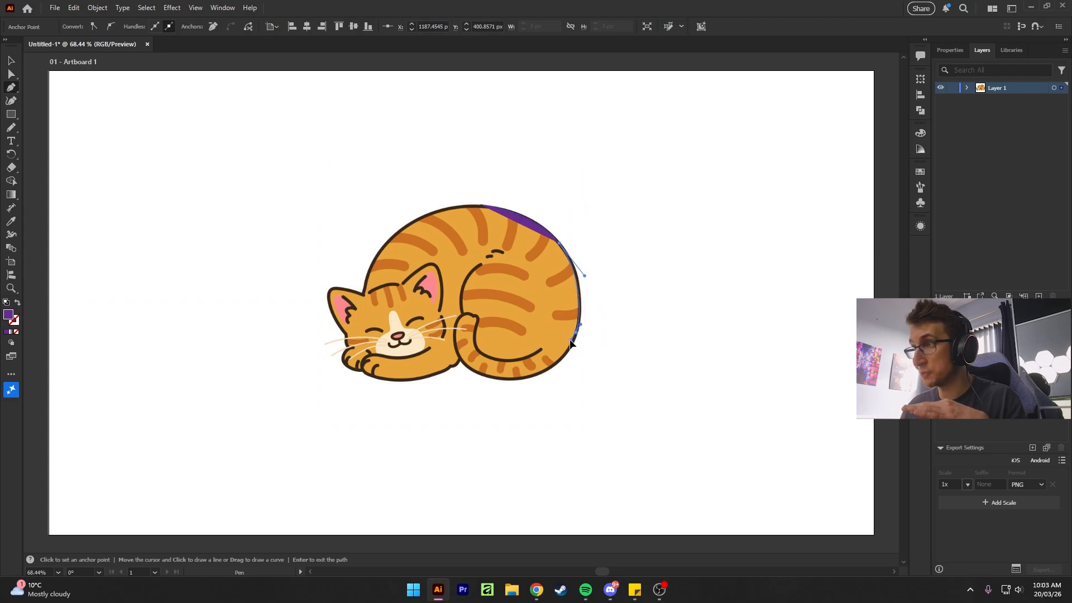
drag(571, 343, 568, 339)
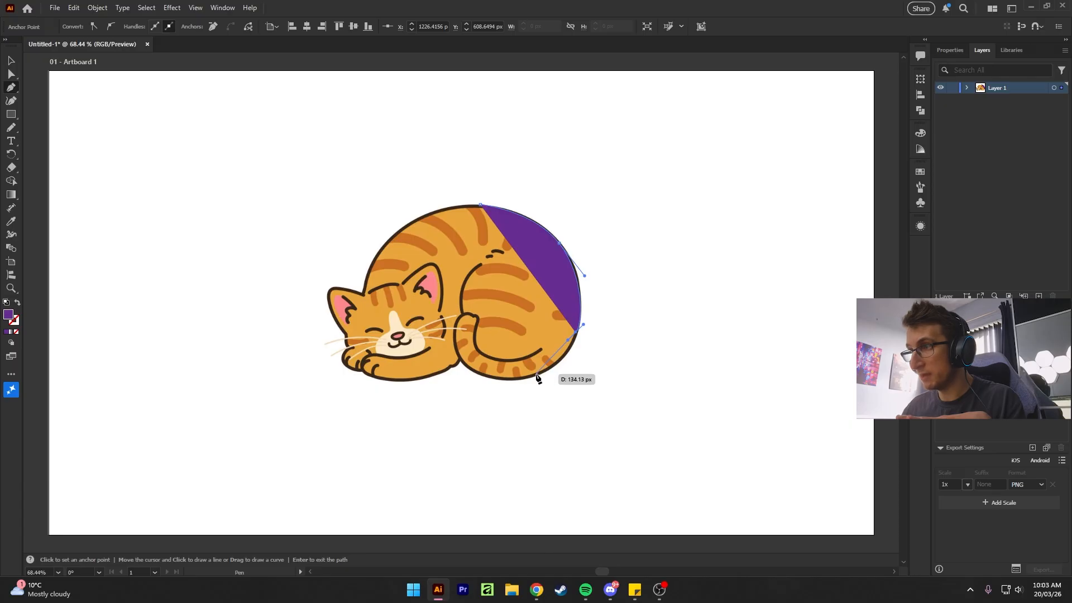
drag(535, 374, 506, 375)
key(v)
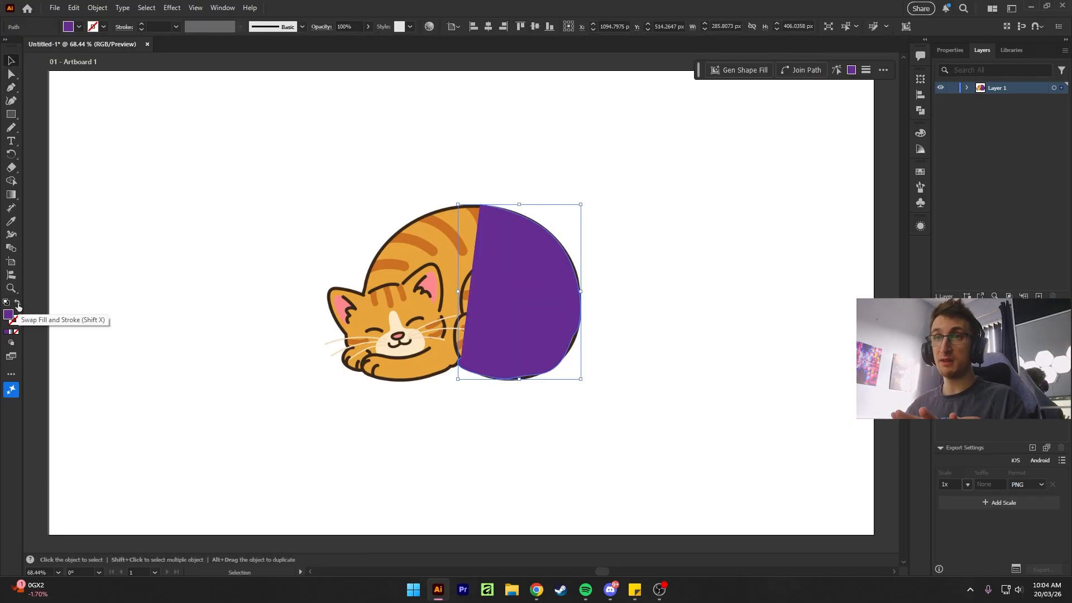
Step: Swap the traced path's fill and stroke to leave only a purple outline, and set its stroke weight to 11 pt
click(17, 304)
click(141, 24)
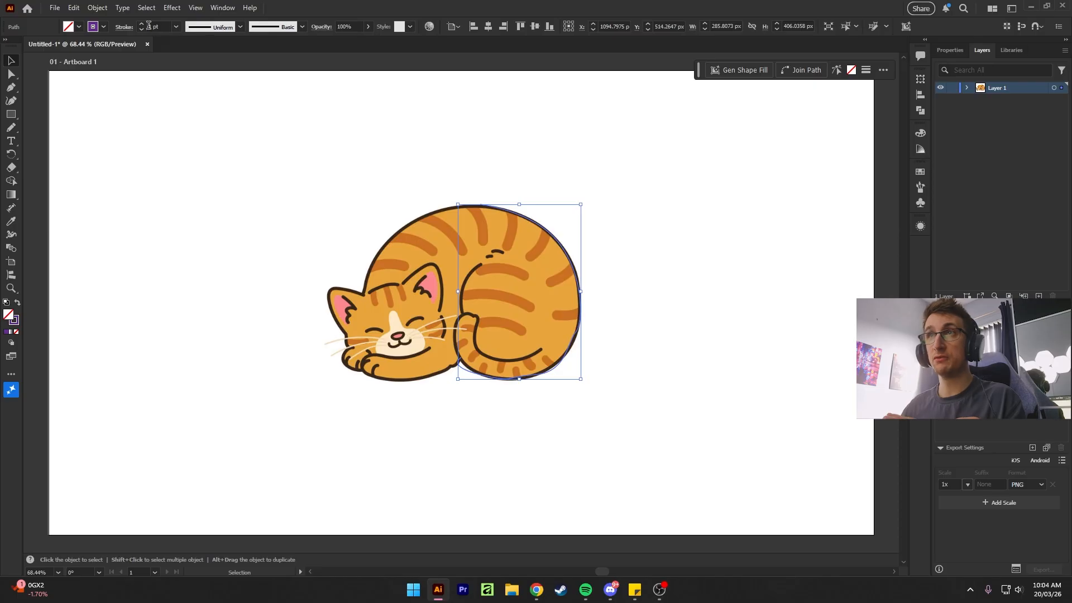
click(141, 24)
click(142, 24)
click(141, 25)
click(142, 25)
click(141, 25)
click(142, 24)
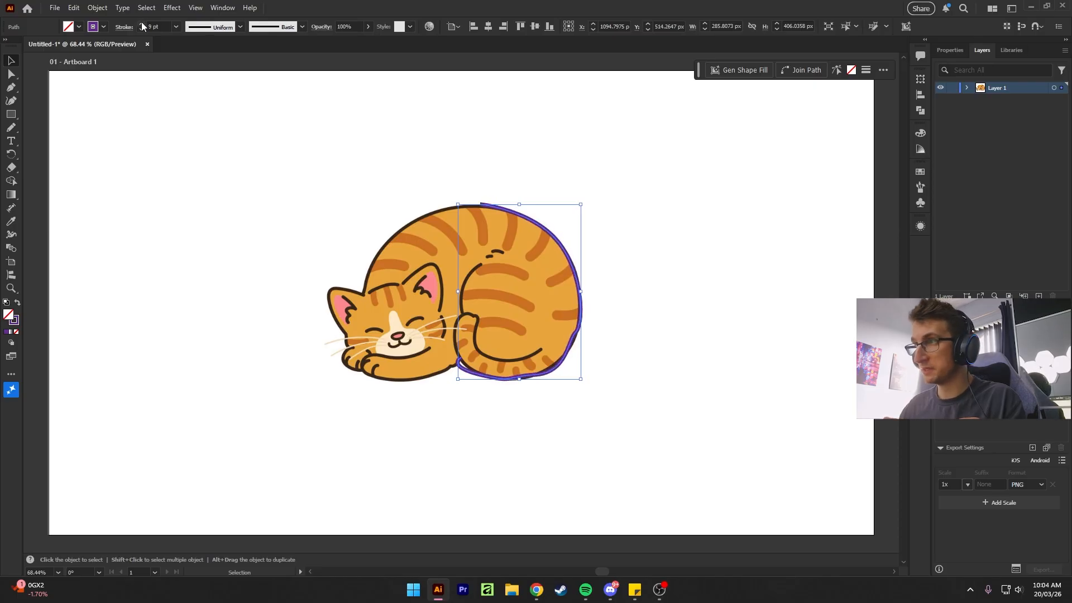
click(142, 25)
click(142, 24)
click(142, 25)
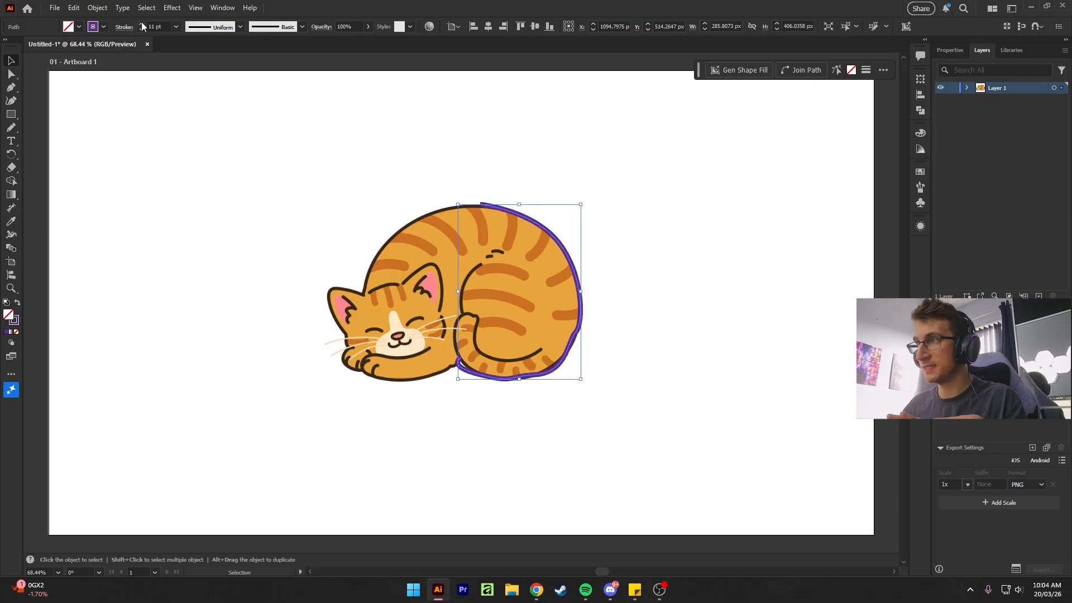
click(636, 351)
click(574, 352)
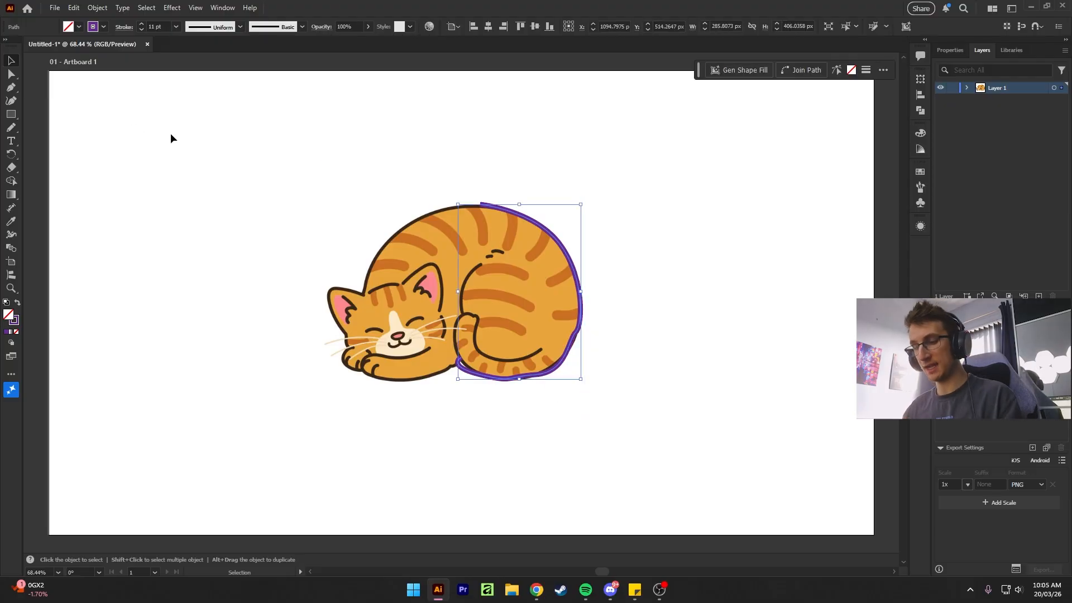
Step: Smooth the traced outline around the cat's rump and underside with the Pencil tool's smoothing mode
key(n)
key(alt)
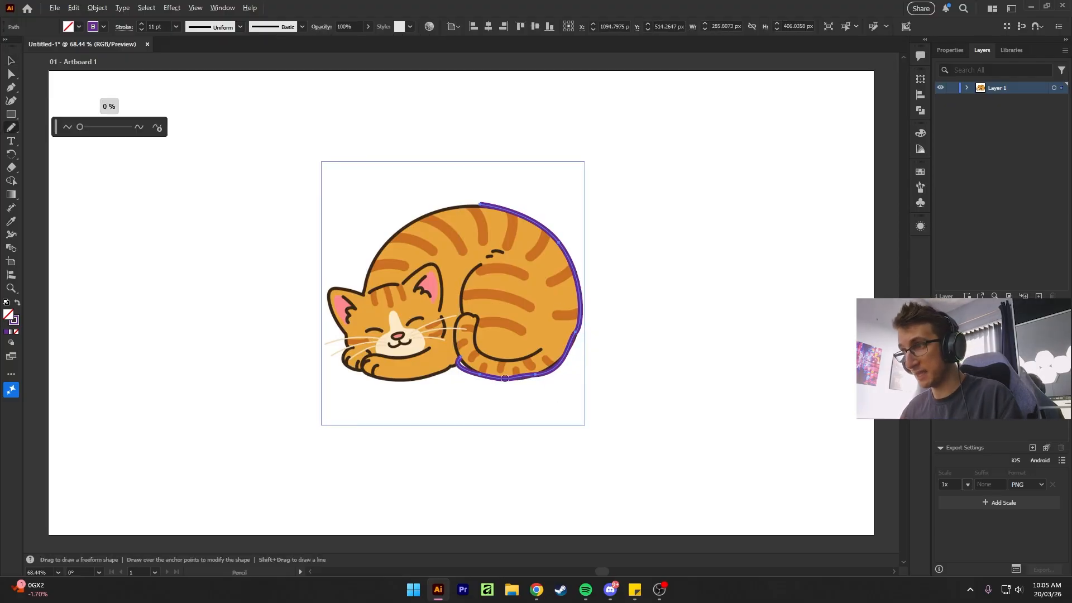
mouse_move(531, 375)
mouse_down()
mouse_move(554, 366)
mouse_move(573, 331)
mouse_move(557, 364)
mouse_move(501, 377)
mouse_up()
Step: Adjust the traced outline near its lower-left end with the Pen tool, finish that path and start a separate one beside the tail tip
key(p)
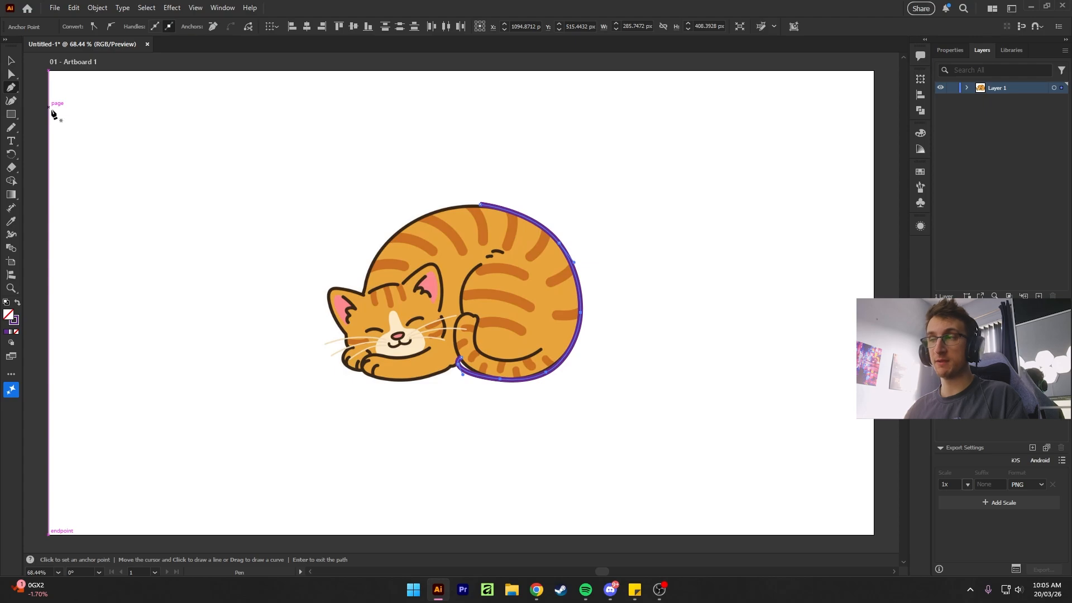
click(475, 377)
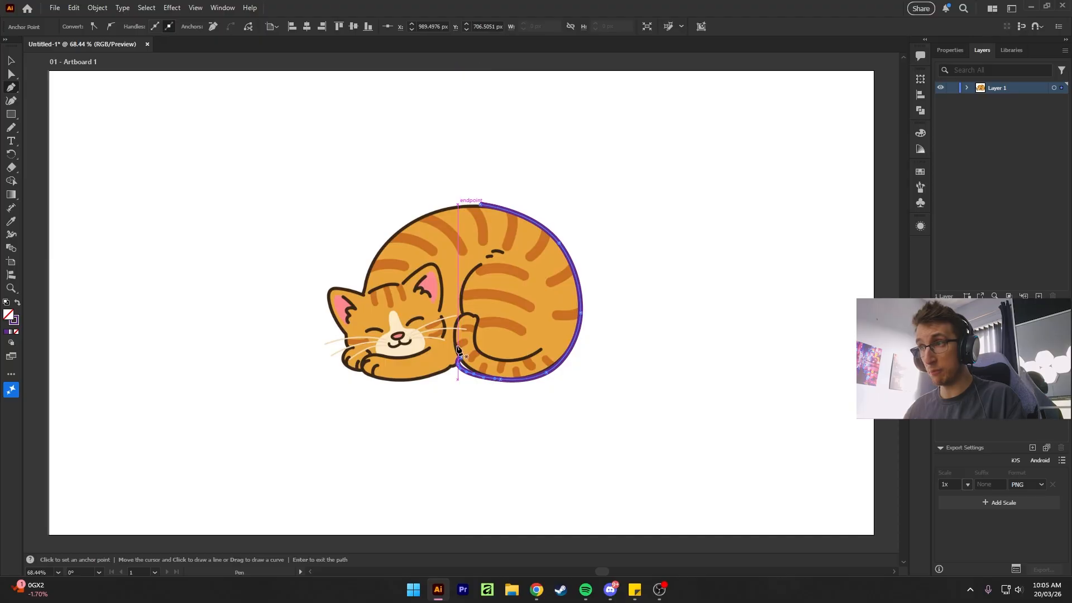
key(Return)
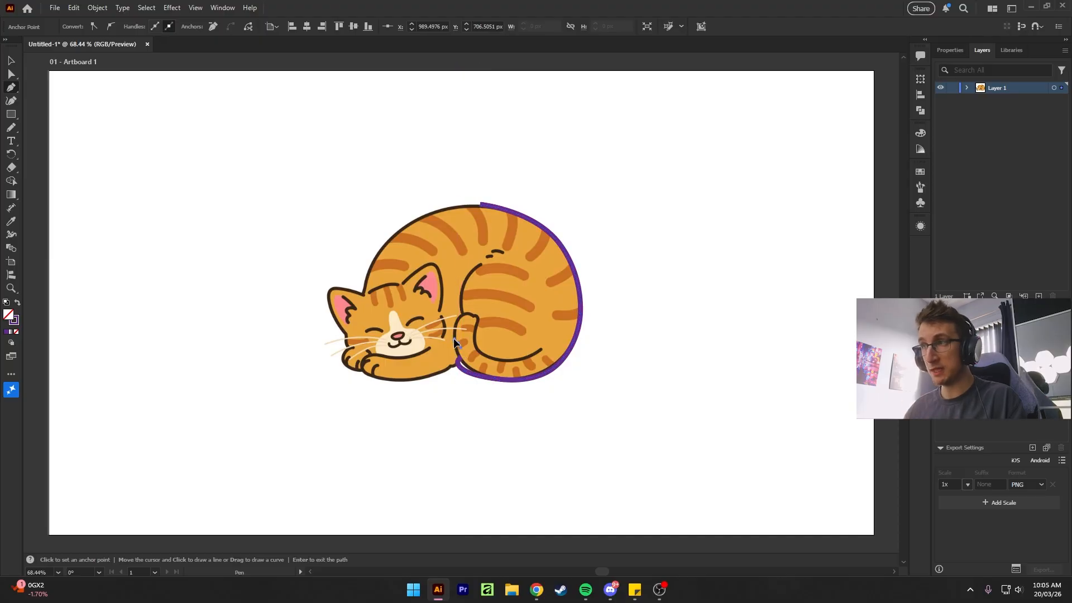
drag(453, 337, 469, 367)
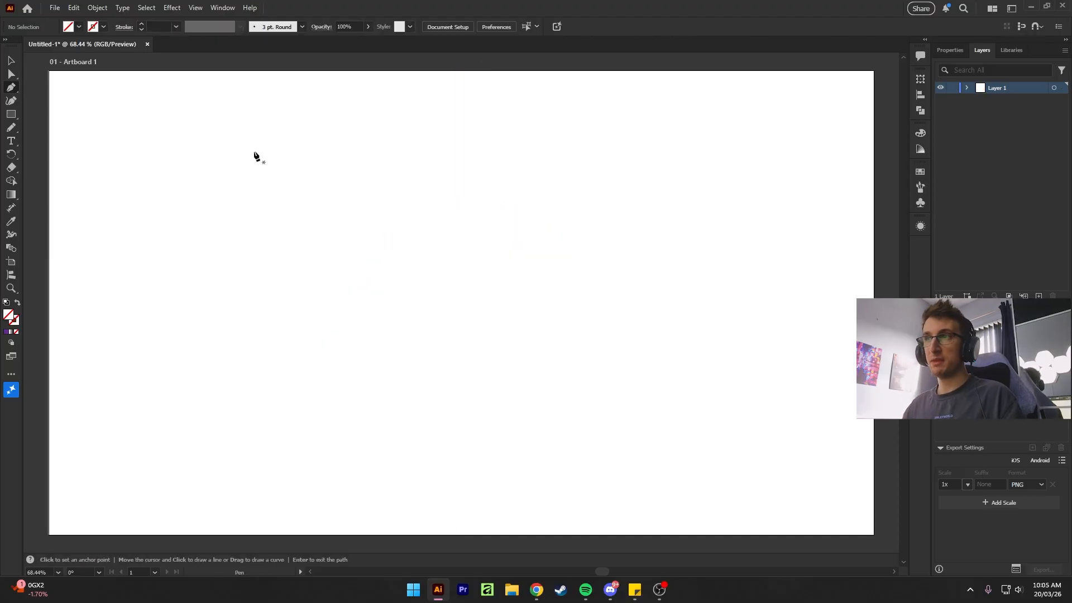
Step: Draw a vertical Pen segment about 510 px long and continue it with a diagonal segment, both constrained to 45° increments
click(253, 150)
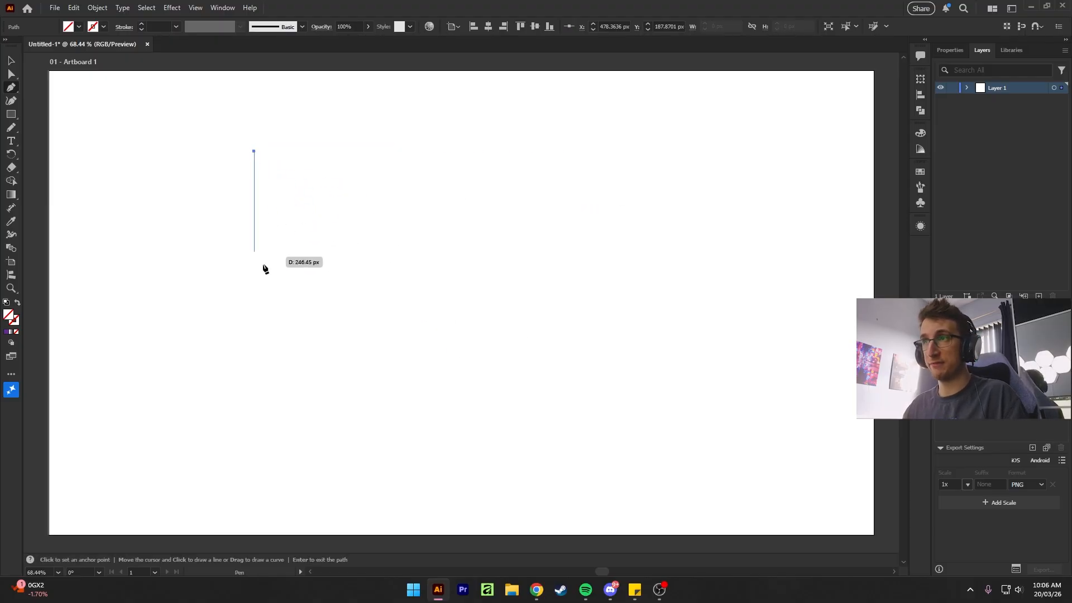
shift+click(263, 371)
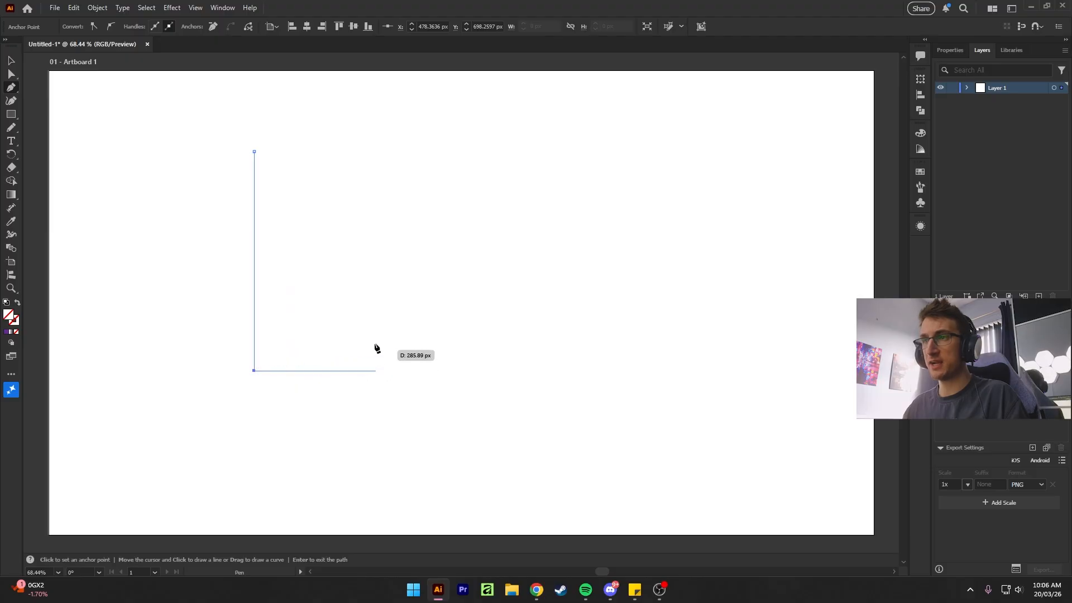
shift+click(455, 169)
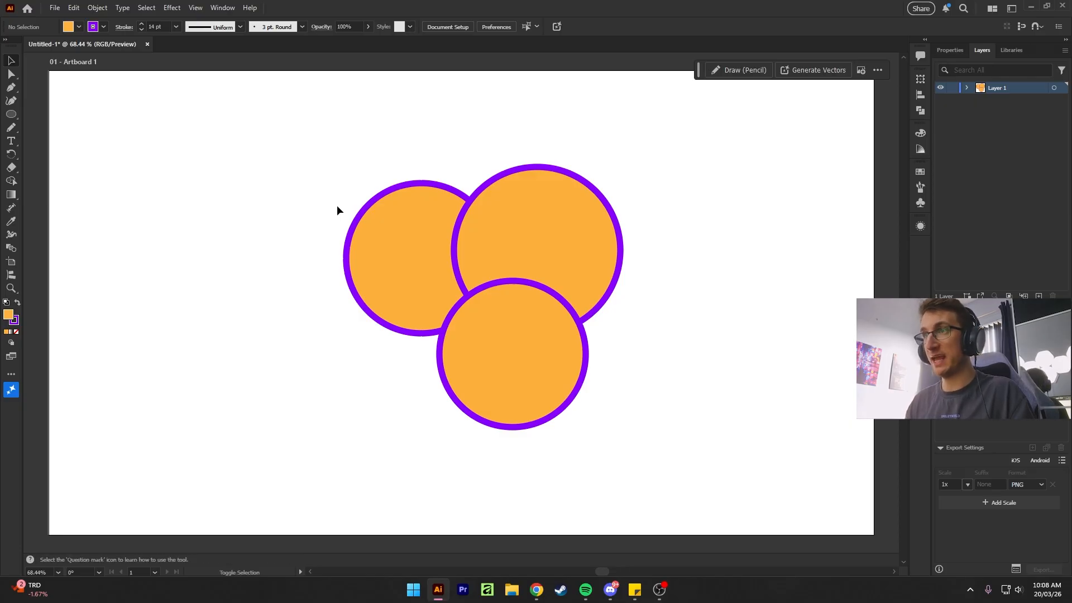
Step: Select all three overlapping orange circles and activate Shape Builder
key(shift+m)
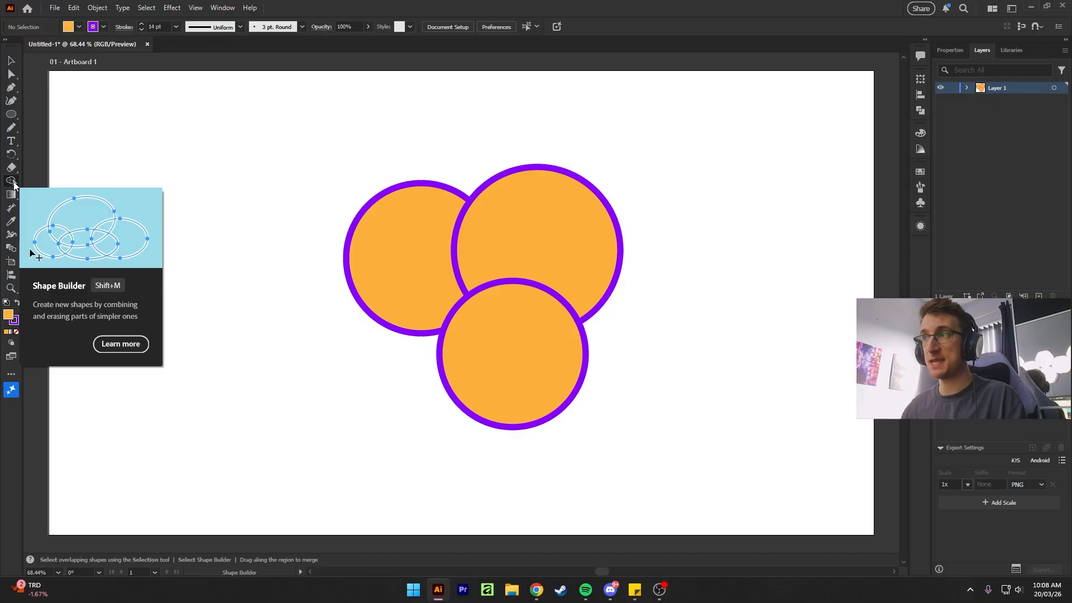
key(v)
drag(266, 115, 698, 420)
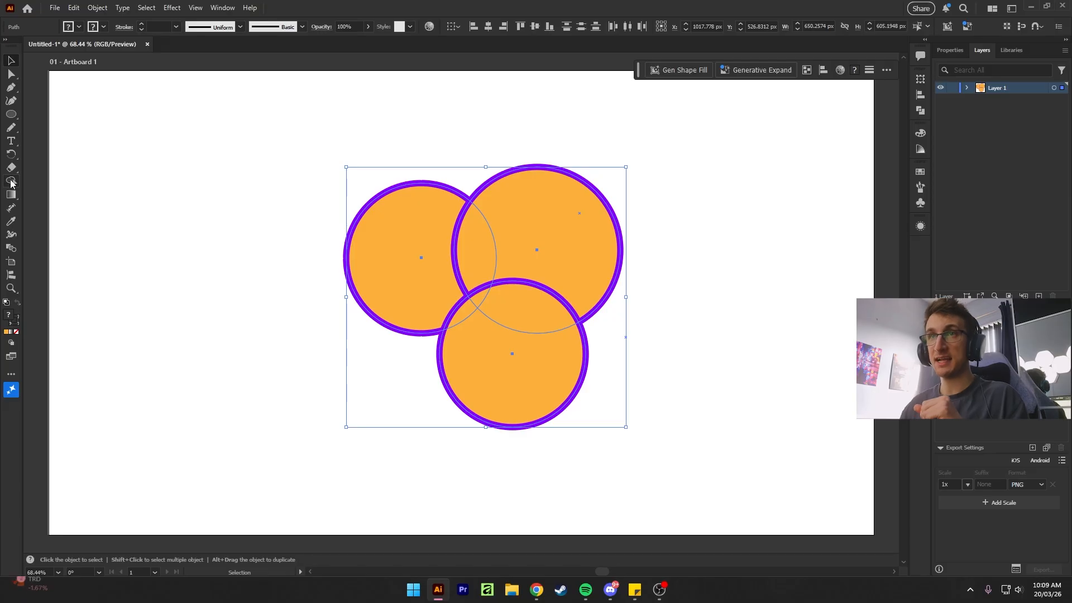
click(11, 182)
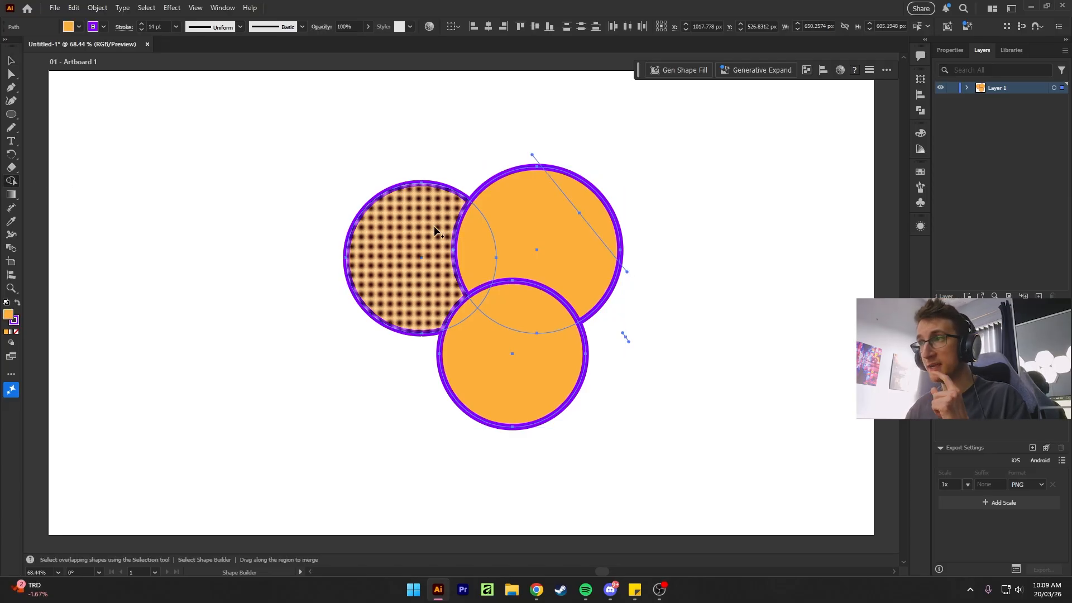
Step: Merge the three overlapping circles into one shape with Shape Builder
drag(455, 232, 515, 227)
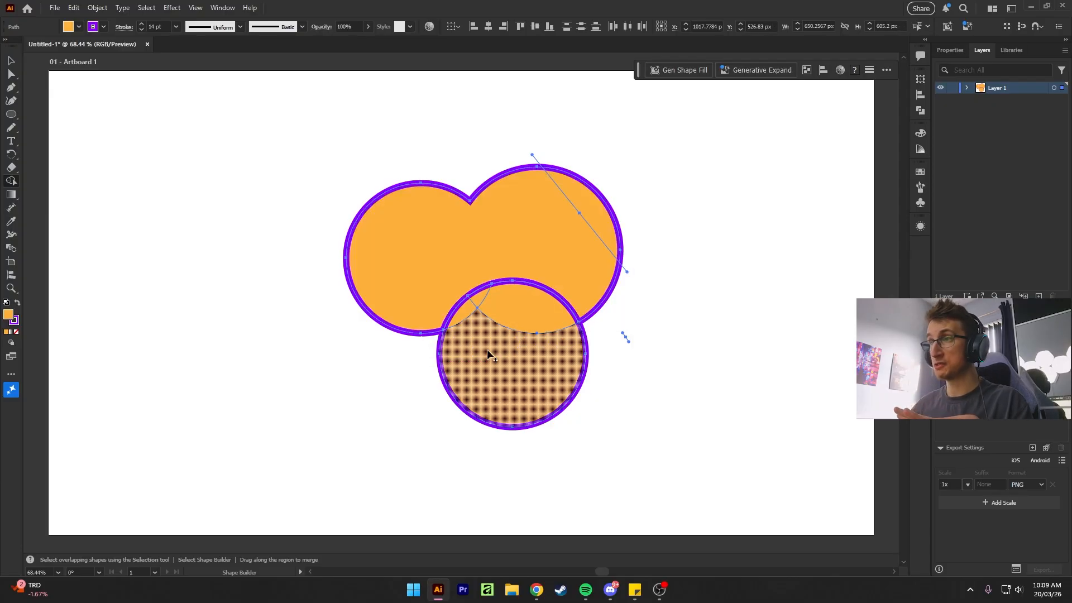
mouse_move(465, 339)
mouse_down()
mouse_move(461, 306)
mouse_move(509, 299)
mouse_move(479, 280)
mouse_move(461, 237)
mouse_up()
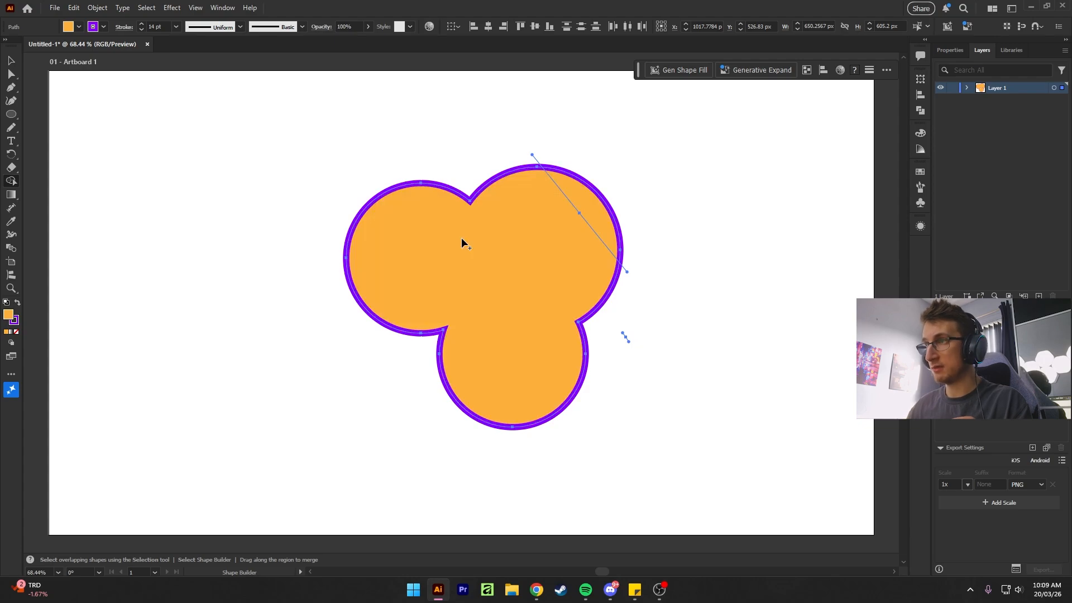
click(11, 59)
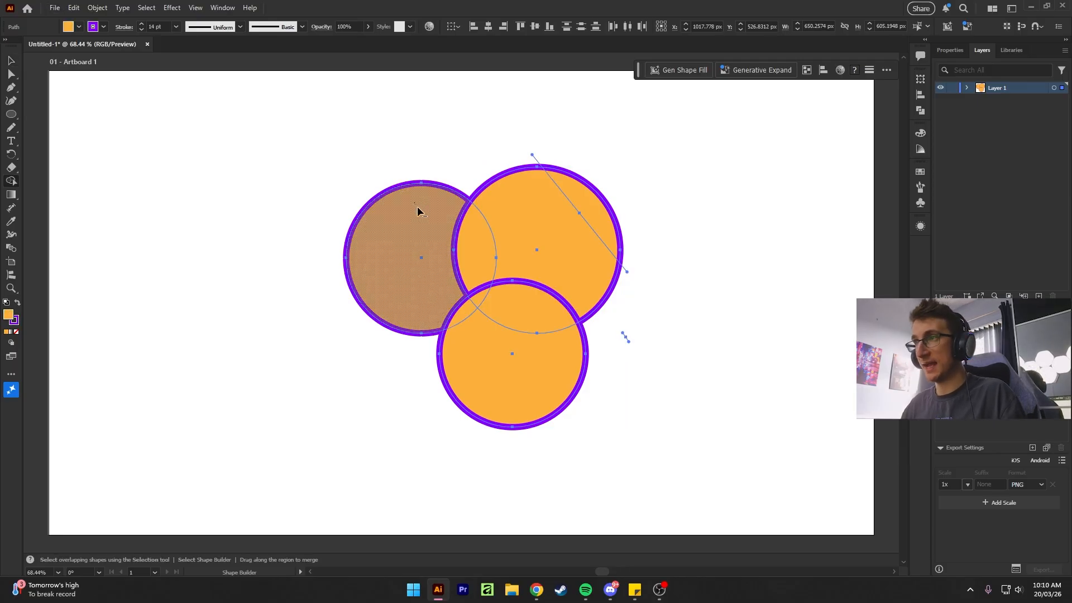
Step: Subtract the left and lower circles, including their overlaps, from the large upper-right circle with Shape Builder
drag(417, 210, 467, 239)
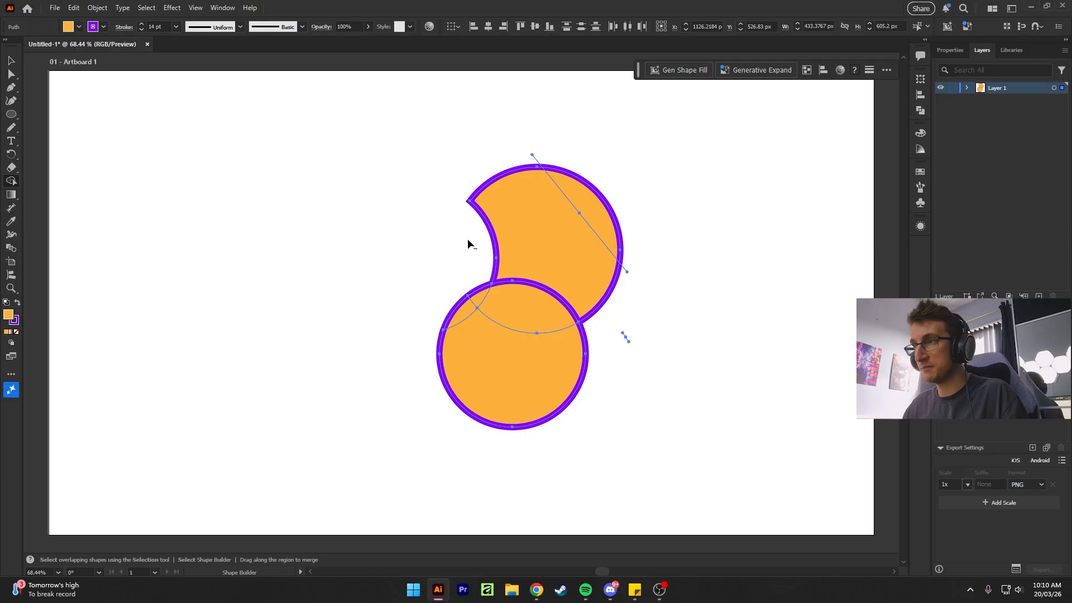
mouse_move(464, 351)
mouse_down()
mouse_move(466, 303)
mouse_move(501, 302)
mouse_up()
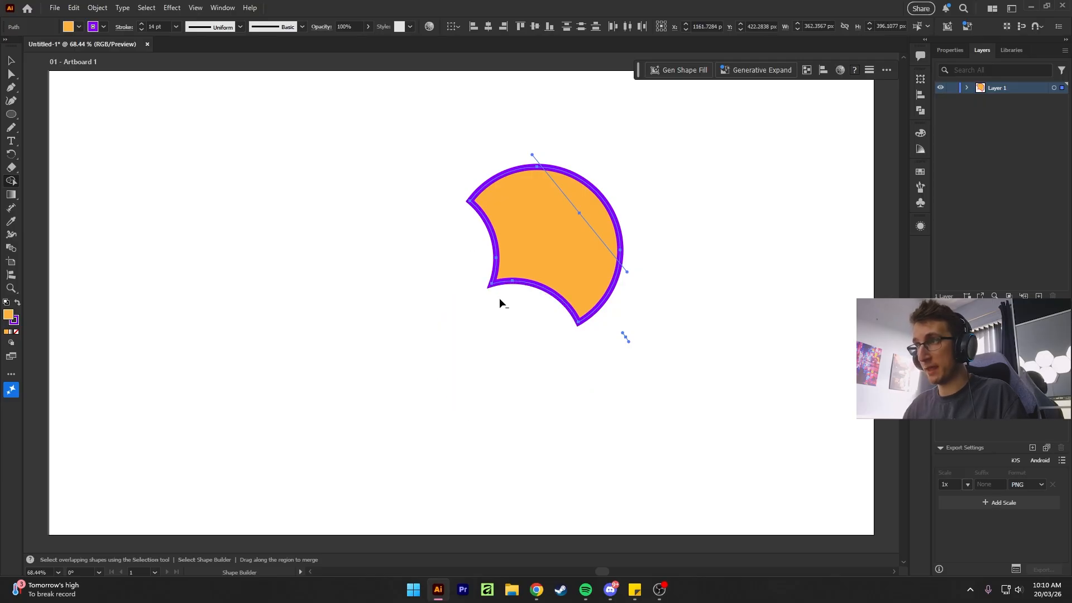
click(11, 61)
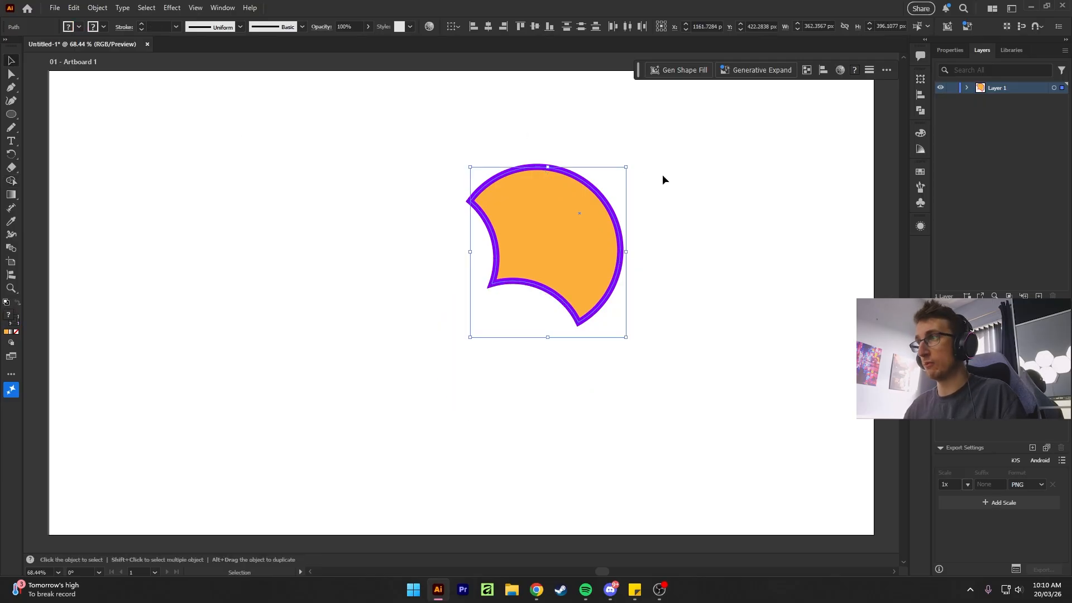
drag(629, 161, 538, 132)
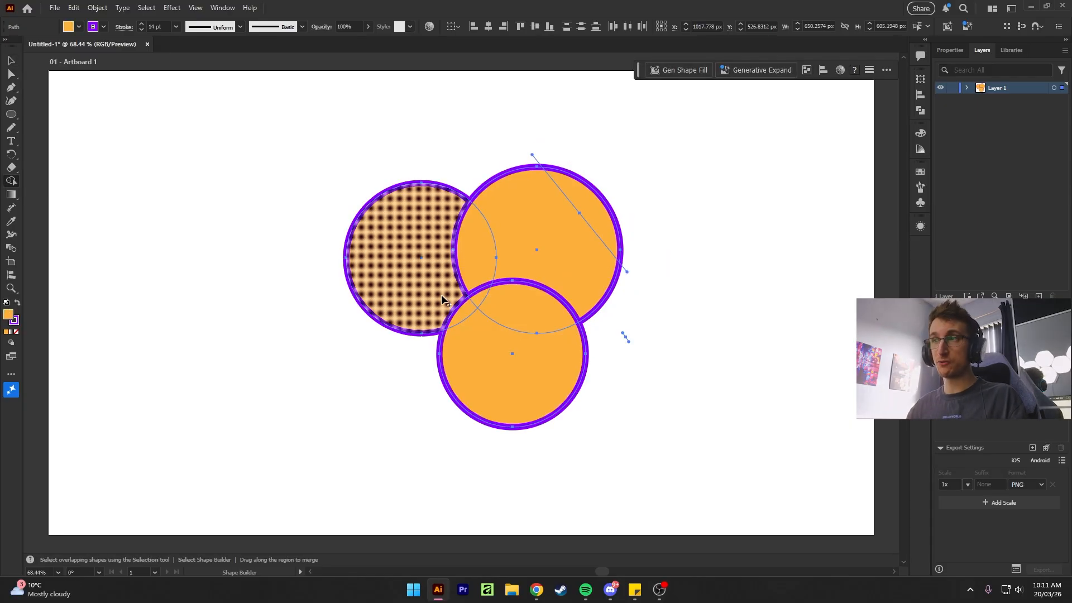
Step: Remove three inner edge segments where the orange circles overlap using Shape Builder
key(alt)
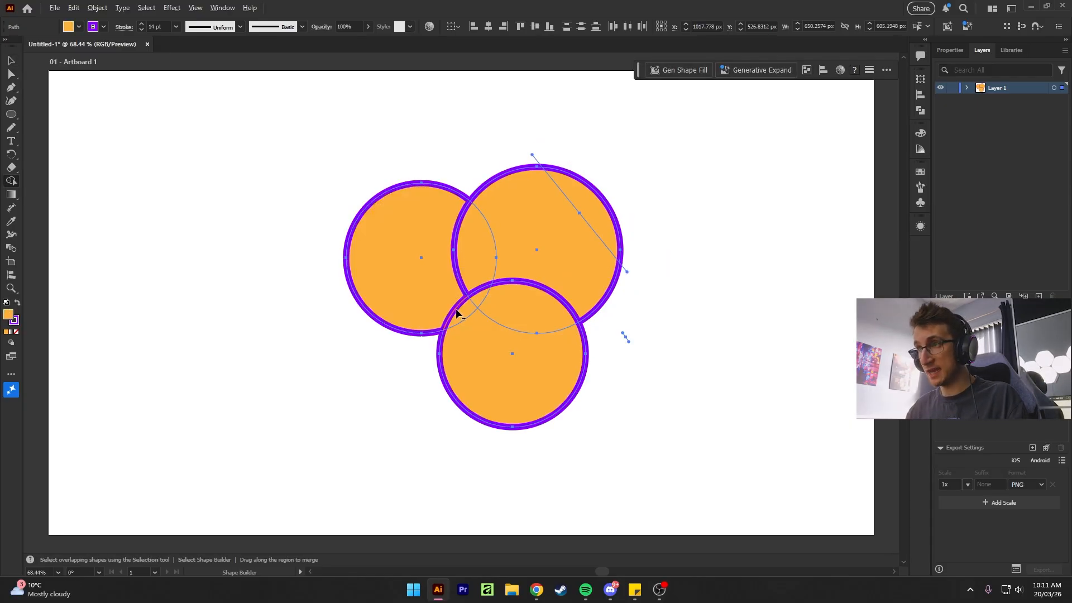
alt+click(456, 310)
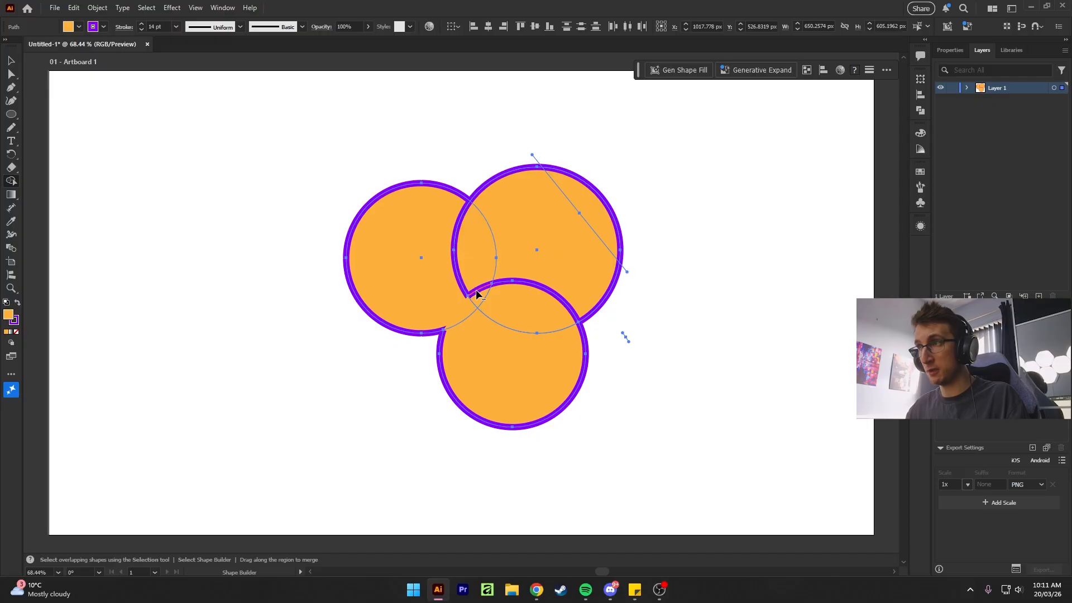
alt+click(455, 270)
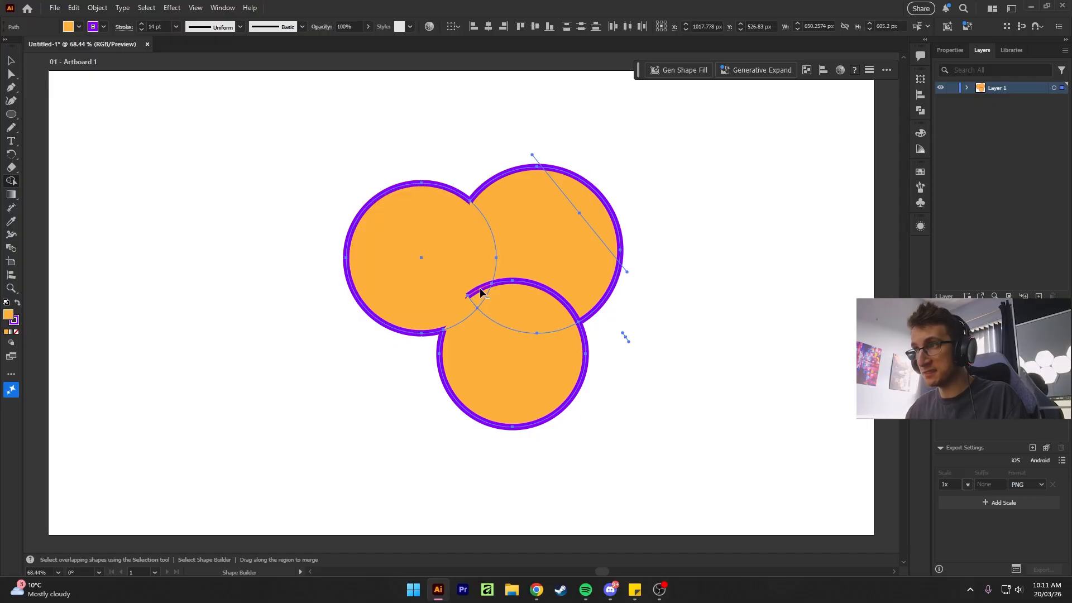
alt+click(480, 291)
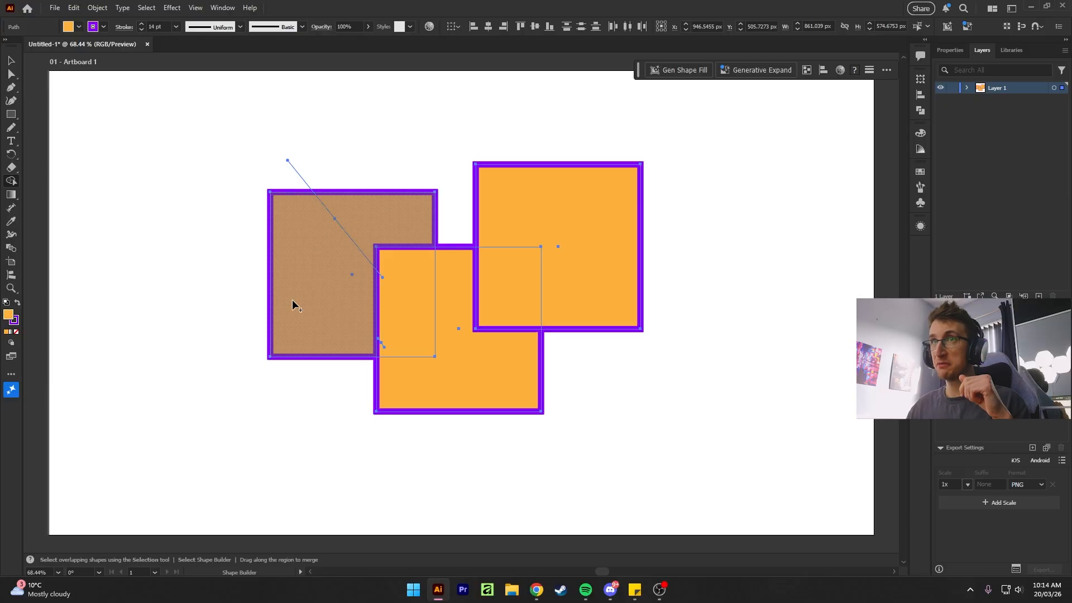
Step: Merge the three overlapping orange squares into one shape with Shape Builder
click(7, 116)
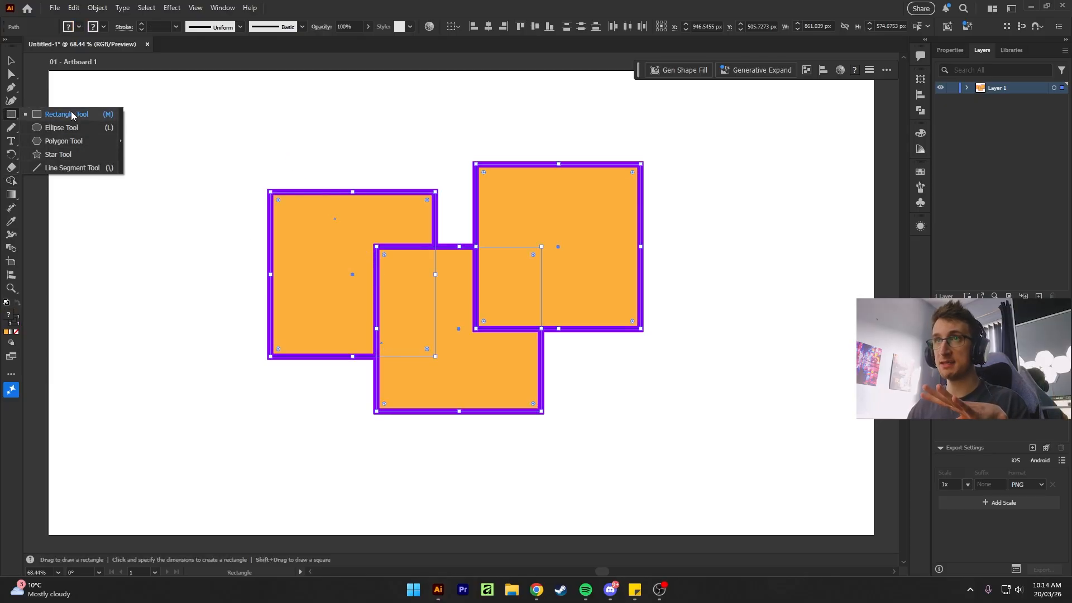
key(shift+m)
mouse_move(287, 242)
mouse_down()
mouse_move(426, 291)
mouse_move(522, 268)
mouse_move(554, 223)
mouse_up()
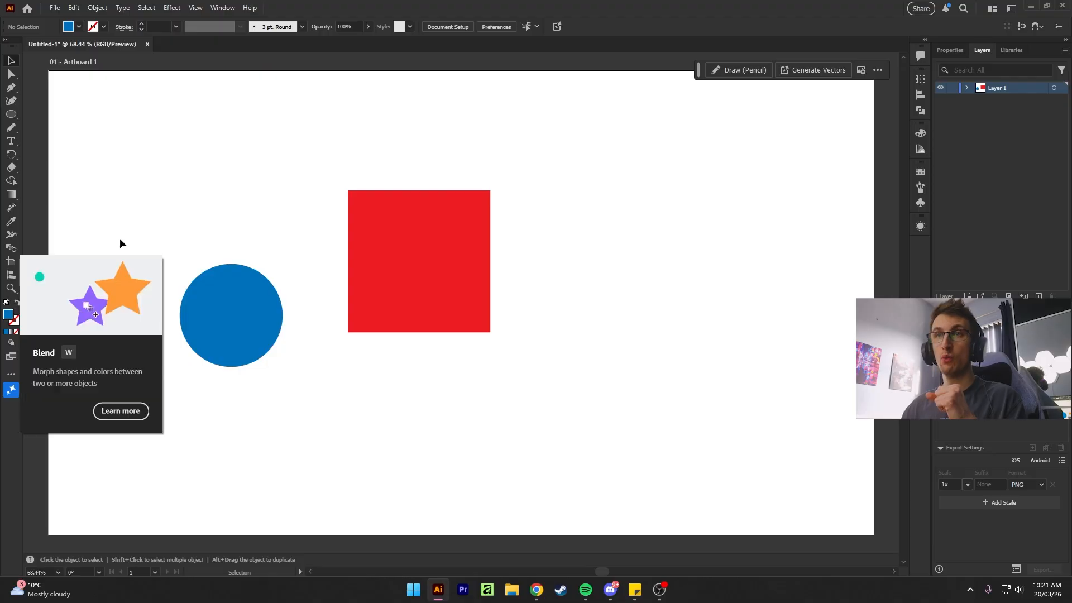
Step: Blend the red square with the blue circle using the Blend tool
click(12, 249)
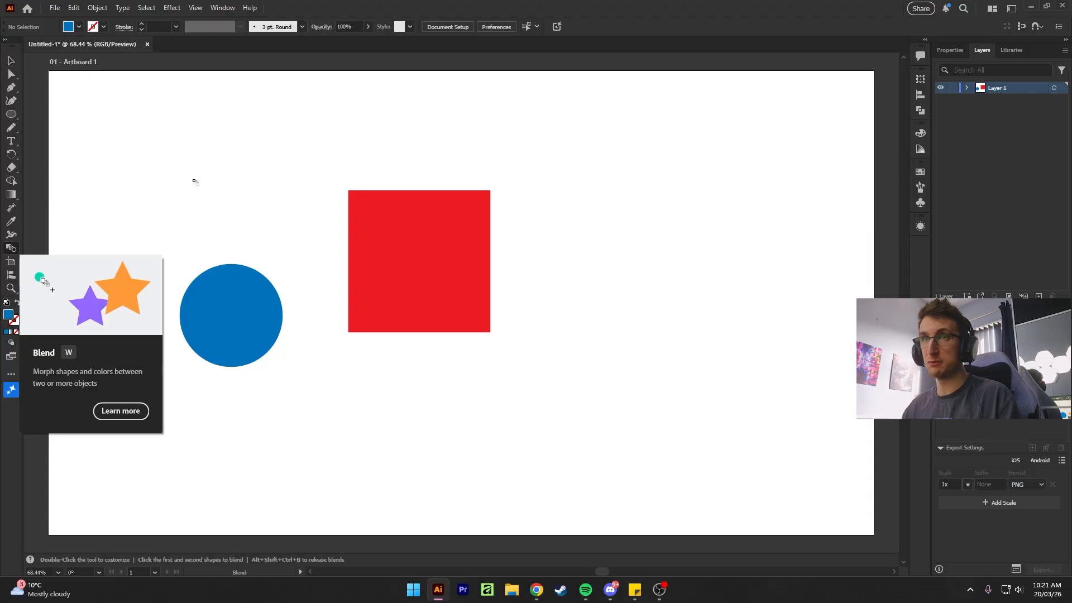
click(377, 266)
click(223, 312)
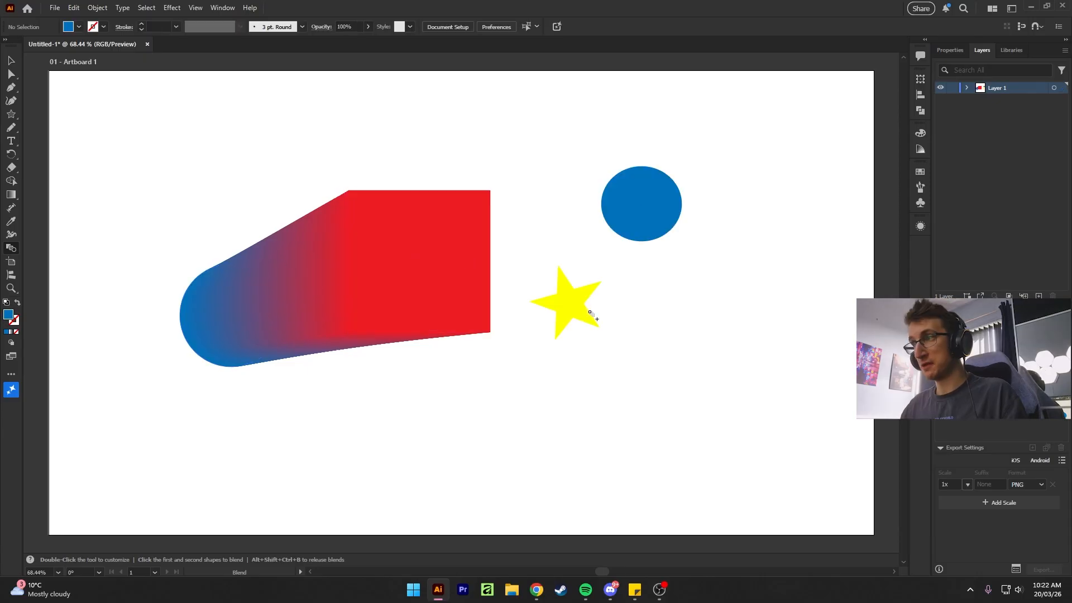
Step: Blend the yellow star with the small blue circle, and the purple freeform shape with the orange one
click(583, 308)
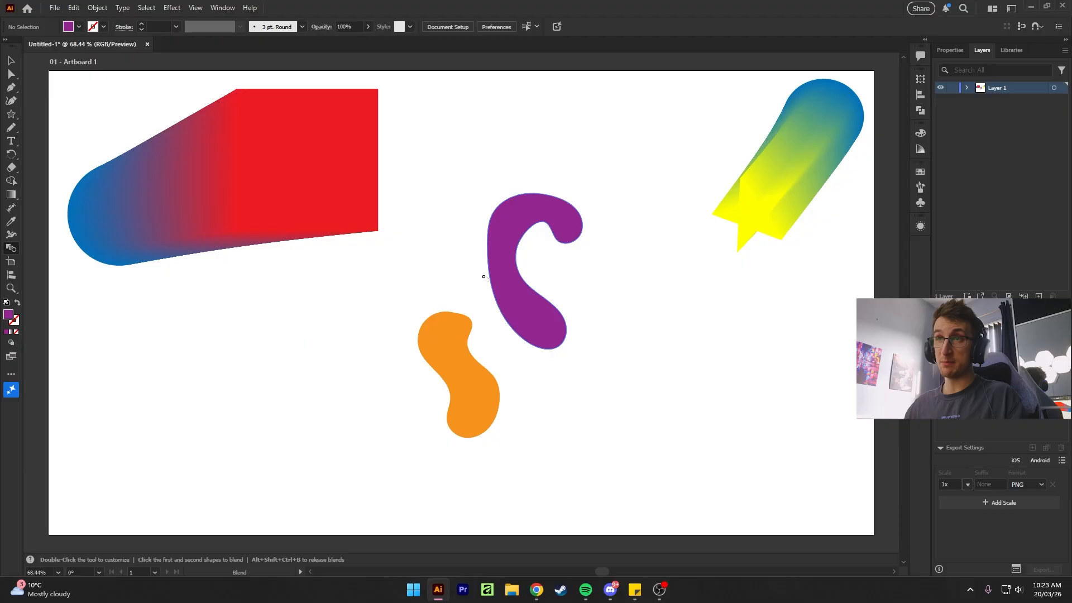
click(511, 278)
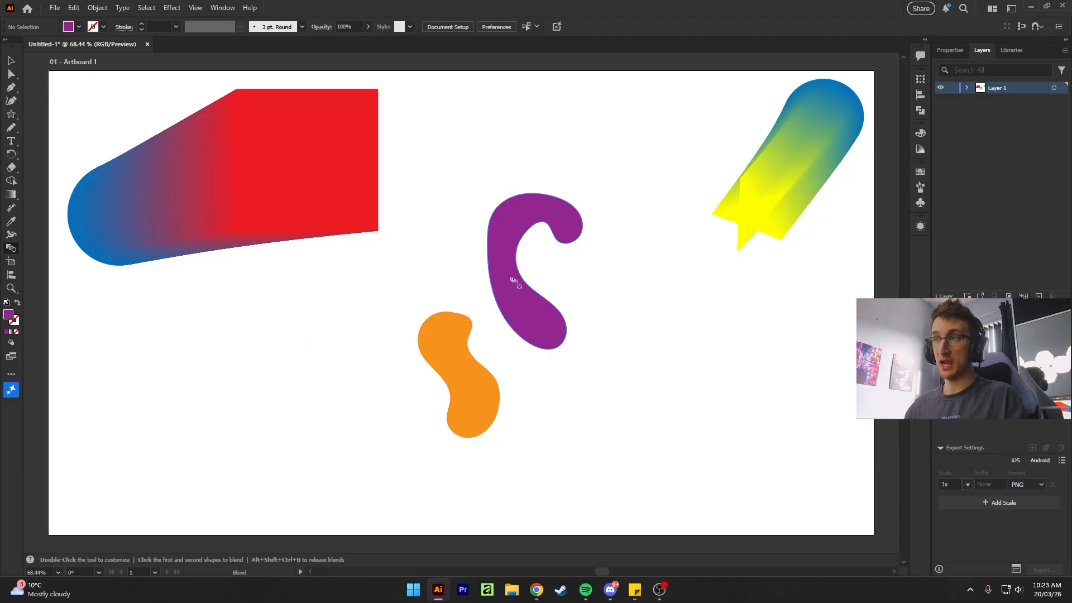
click(442, 333)
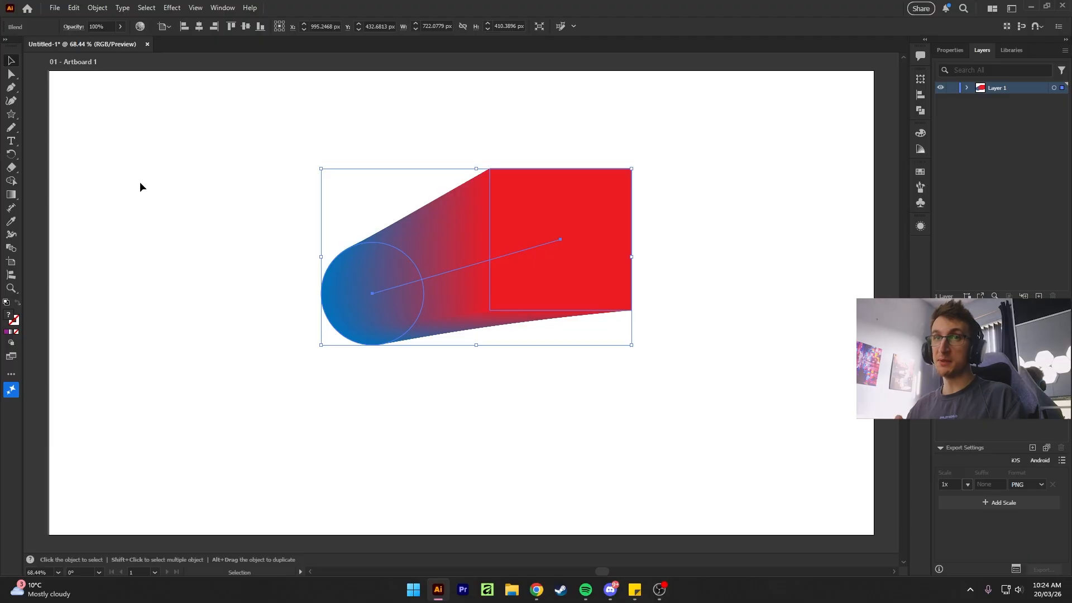
Step: Isolate the red-to-blue blend, move its circle to the upper right of the square, and exit isolation
double_click(365, 272)
click(398, 274)
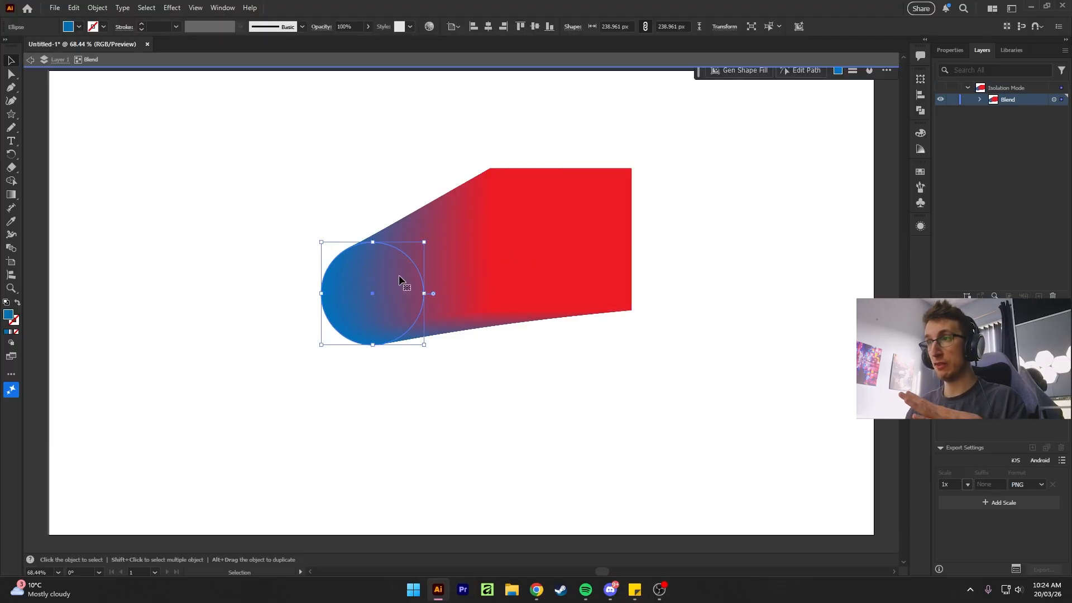
drag(399, 274, 569, 185)
key(Escape)
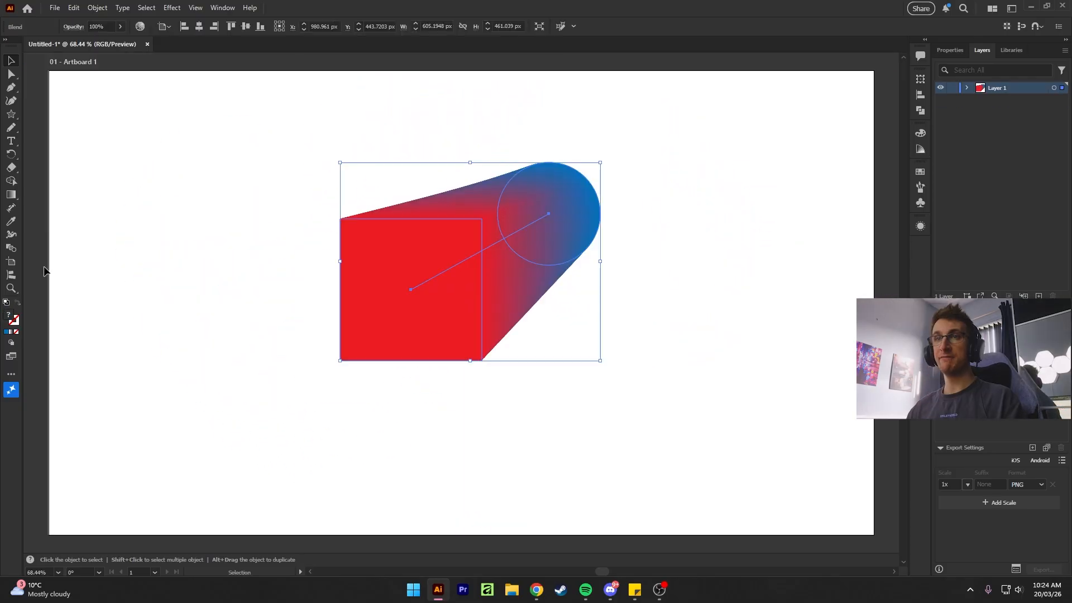
Step: Set the red-to-blue blend's spacing to Specified Steps with 2 steps
double_click(12, 249)
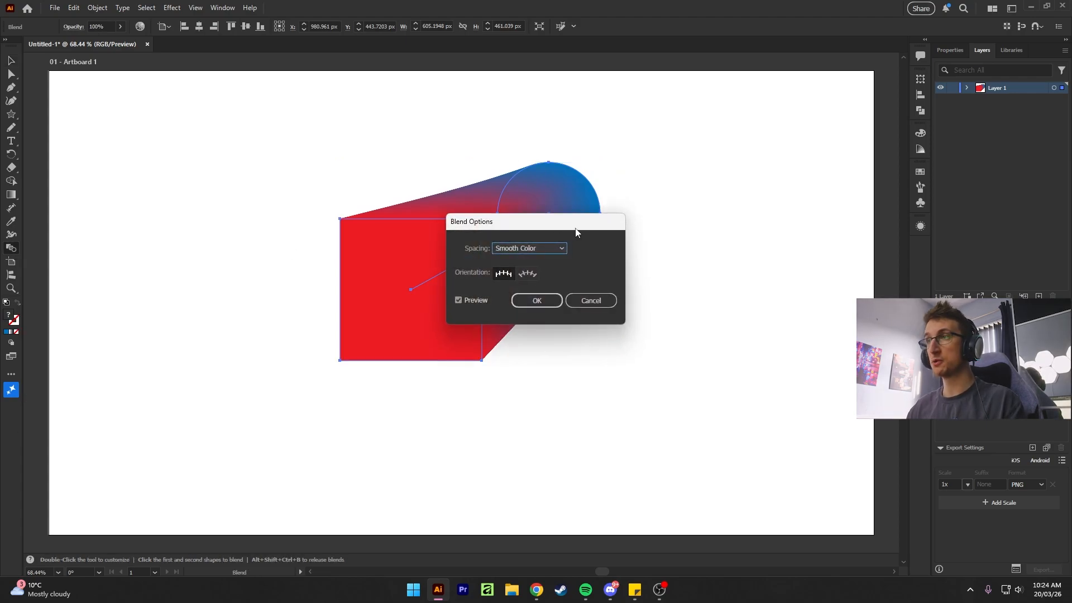
click(547, 252)
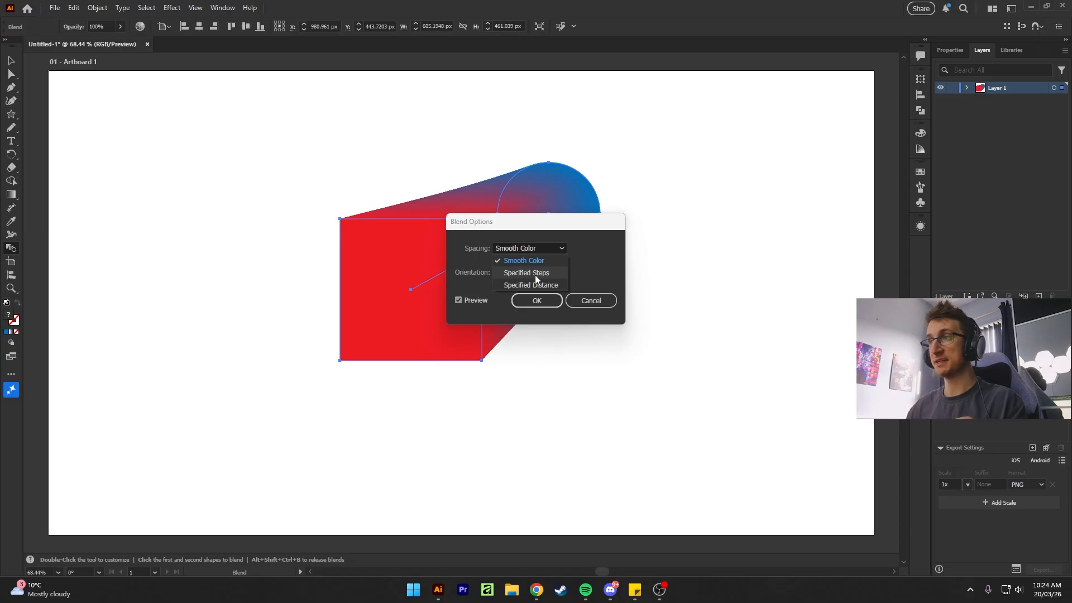
click(589, 267)
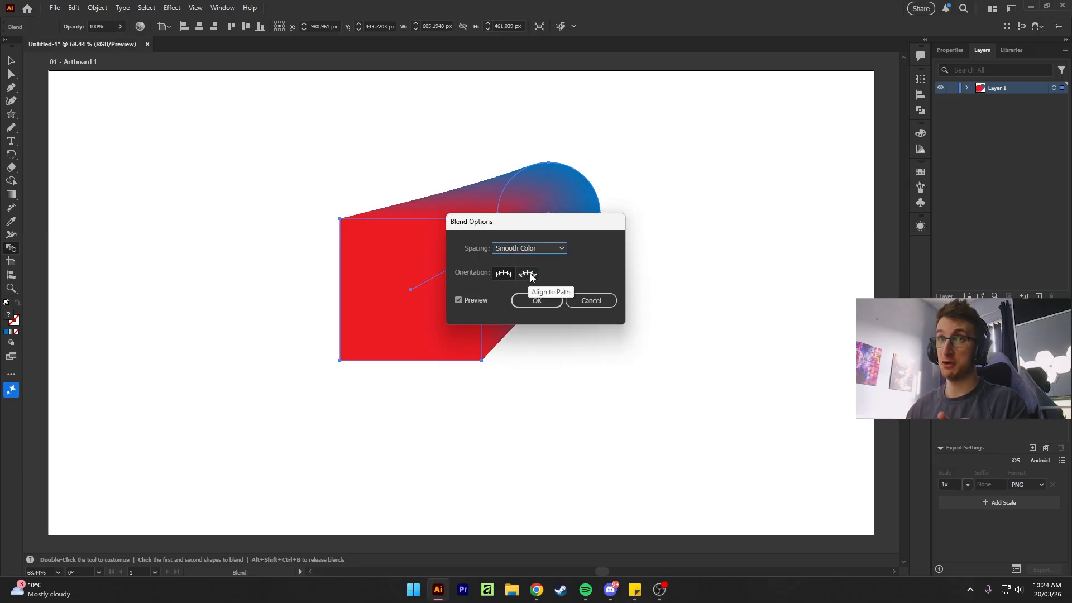
click(529, 248)
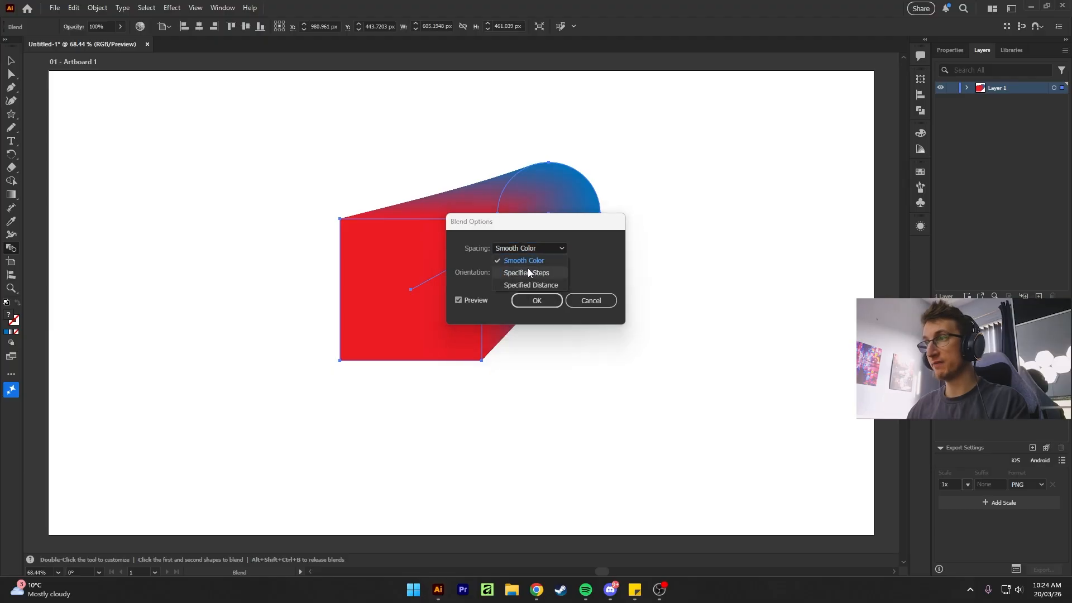
click(528, 269)
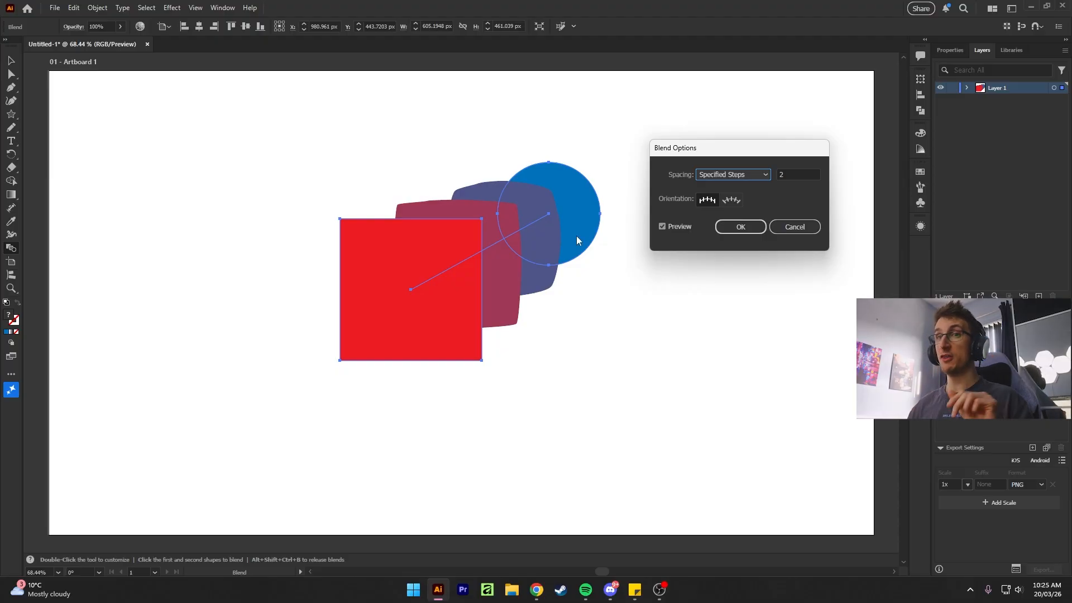
Step: Change the blend's spacing to Specified Distance with a value of 100 px
click(733, 174)
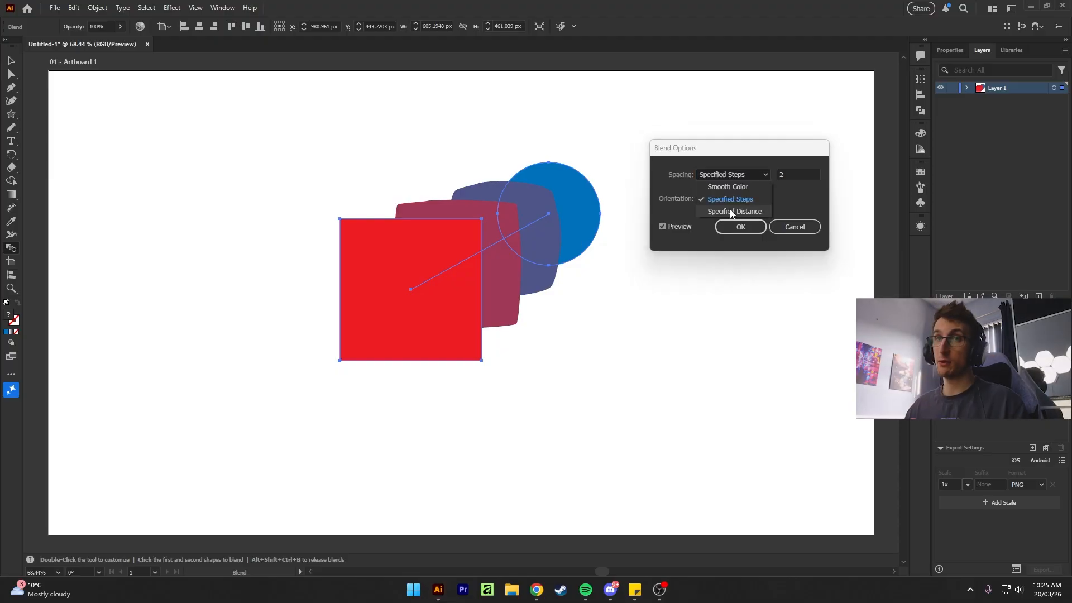
click(729, 209)
click(791, 175)
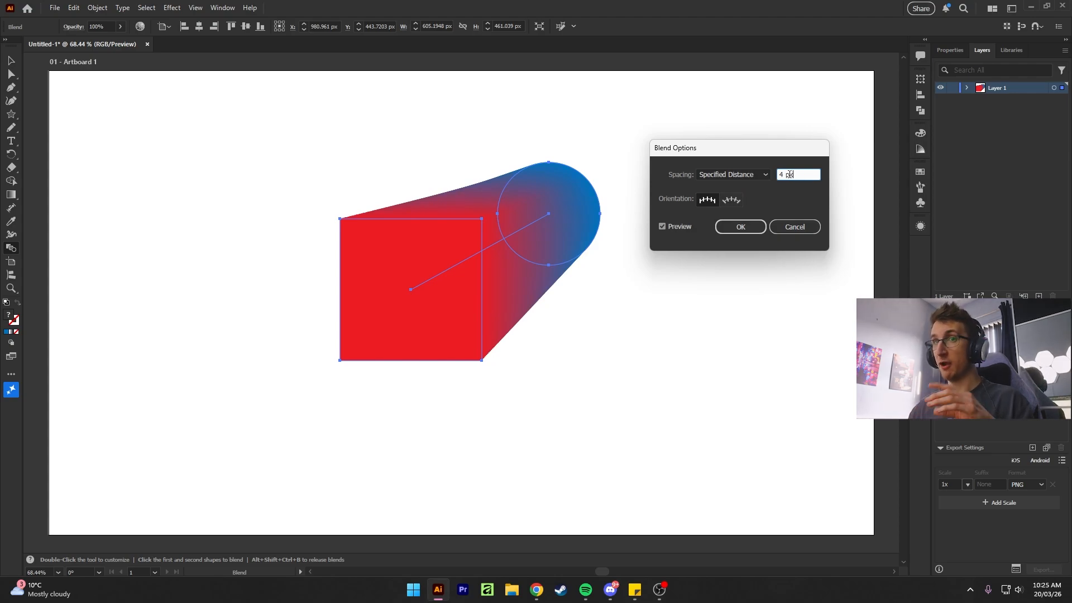
drag(810, 176, 745, 183)
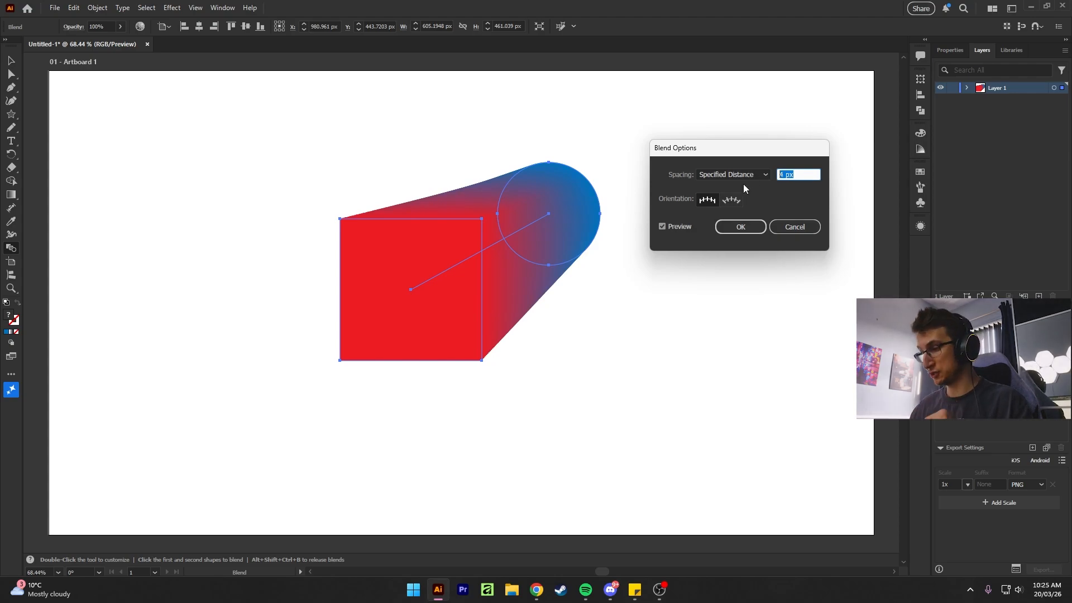
text(100)
key(Tab)
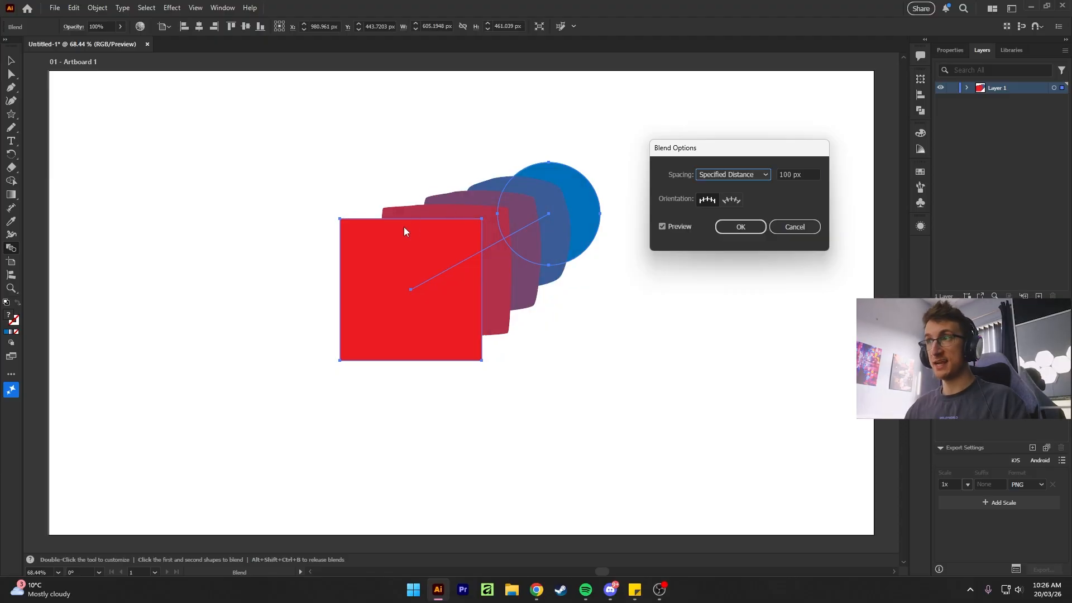
Step: Set the blend's specified distance to 1 px
key(Tab)
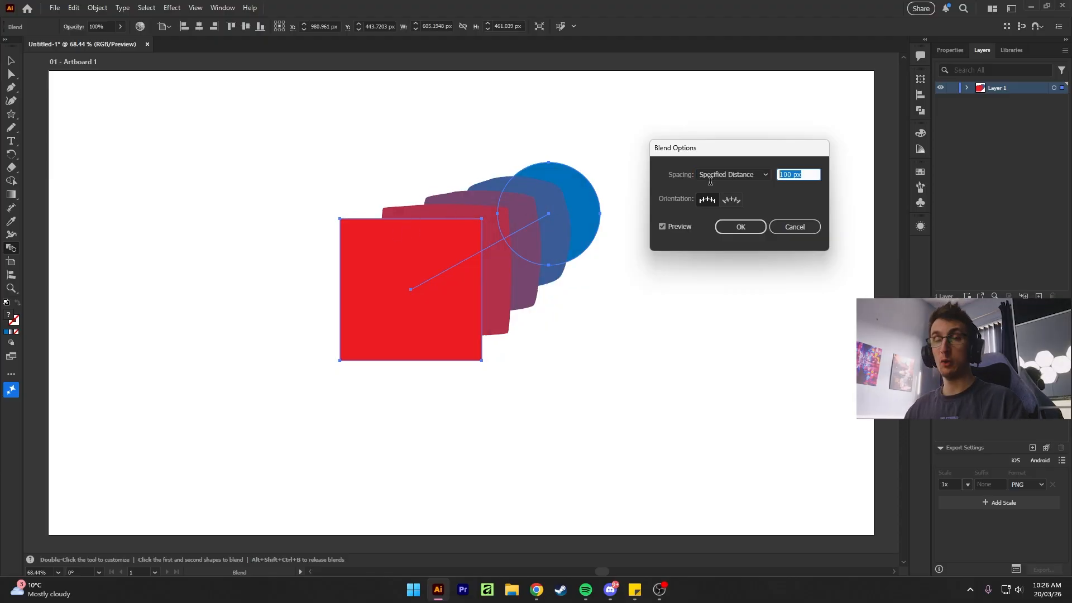
text(1)
key(Tab)
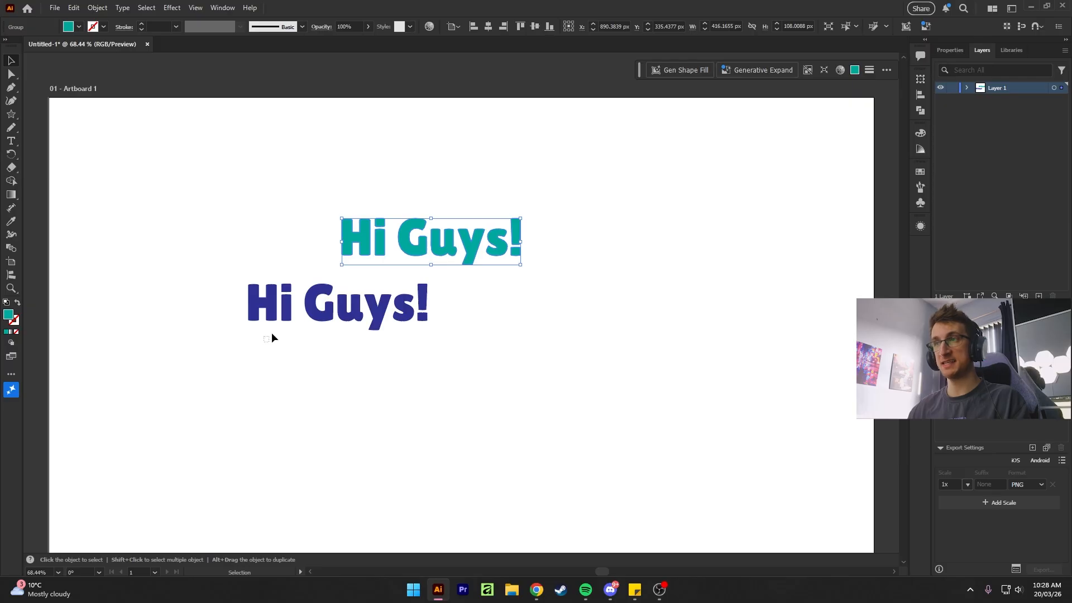
Step: Select both "Hi Guys!" texts and blend the teal one with the dark blue one
drag(272, 332, 347, 236)
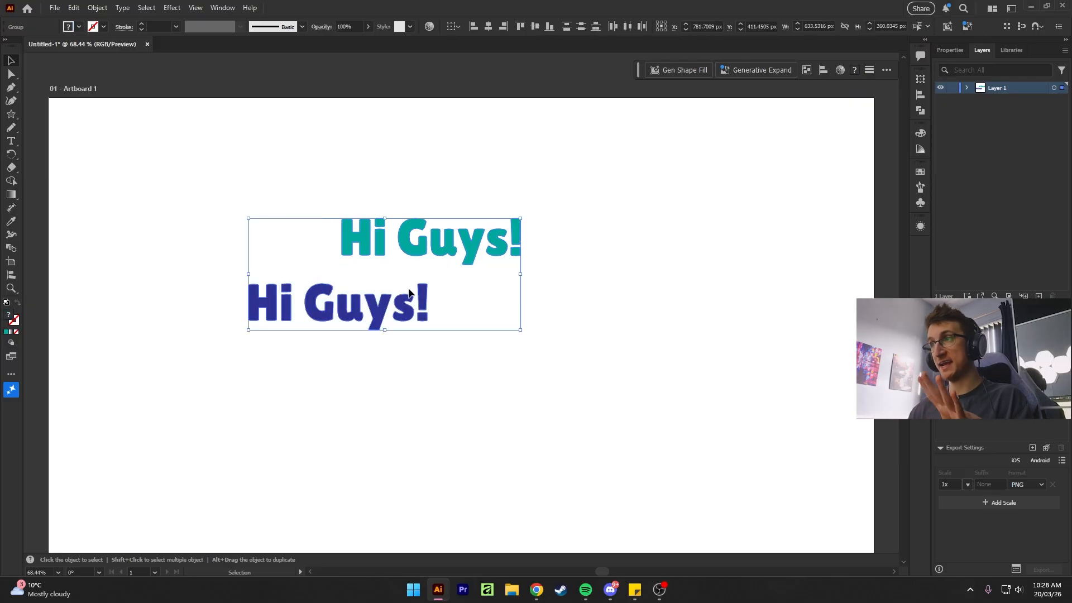
key(w)
click(412, 250)
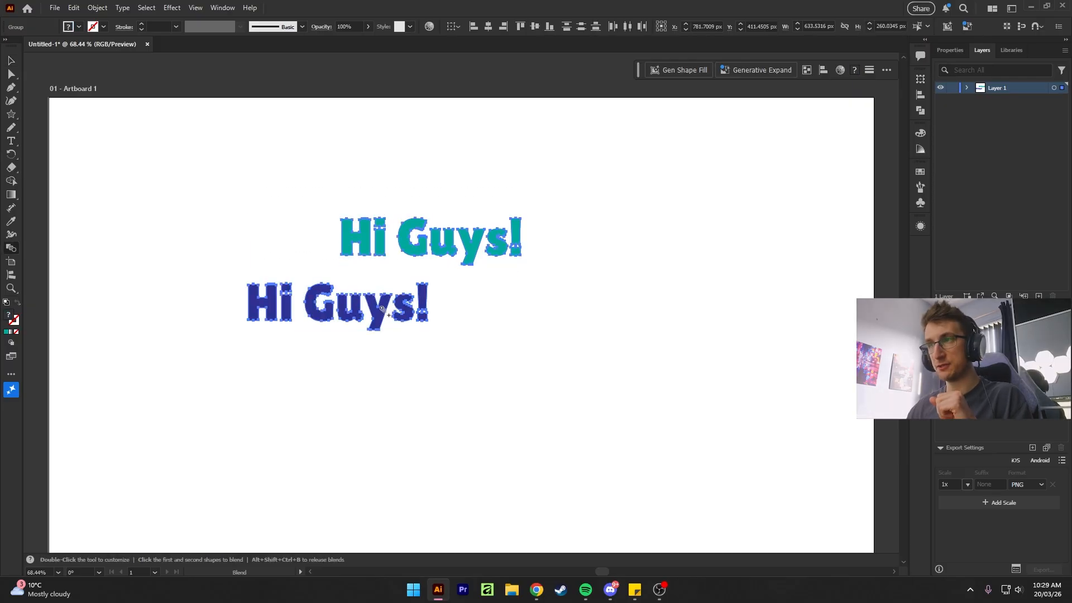
click(383, 309)
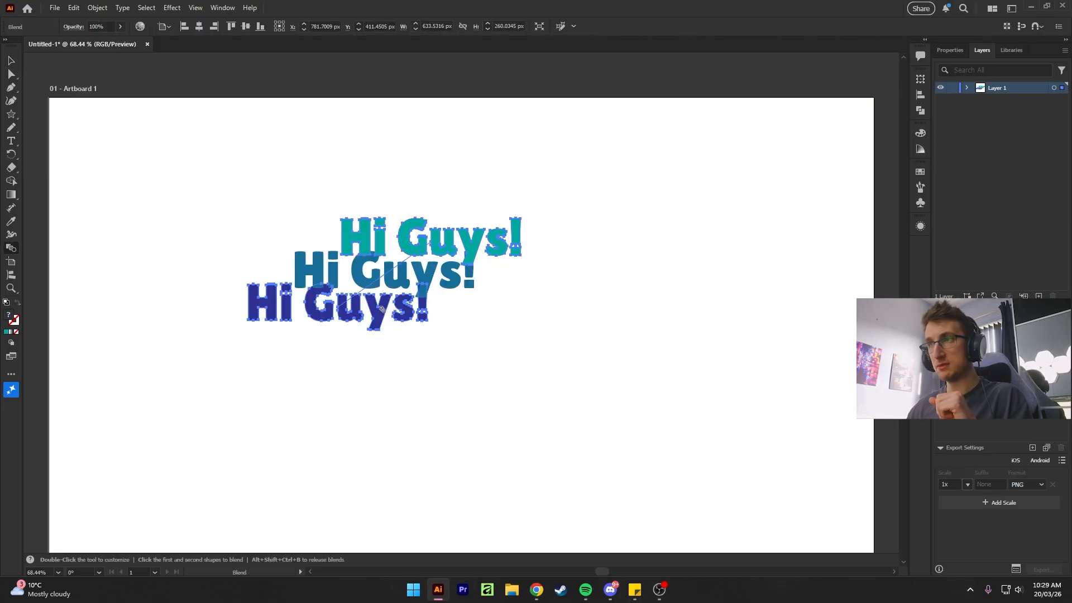
Step: Set the text blend's spacing to Specified Distance
double_click(11, 248)
click(754, 174)
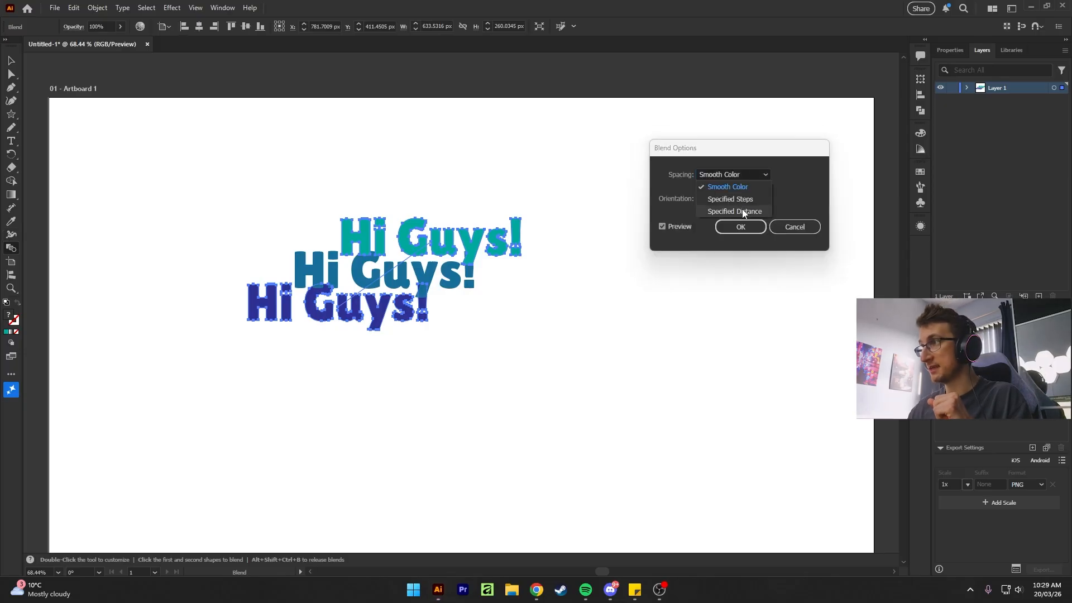
click(744, 211)
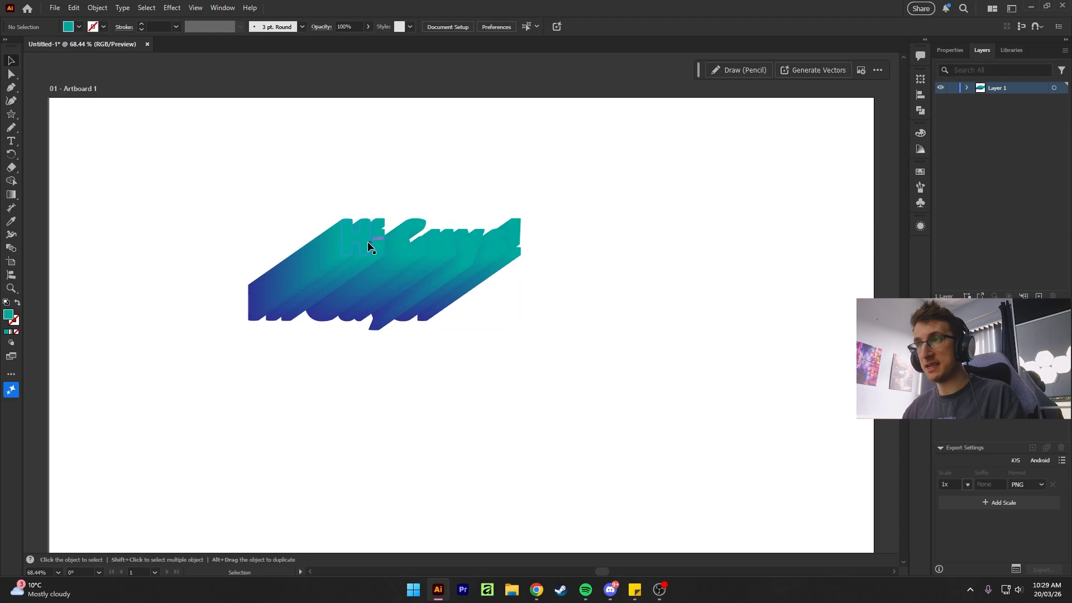
Step: Copy the teal "Hi Guys!" lettering from inside the blend, exit isolation, and paste it in place on top
double_click(367, 241)
click(368, 241)
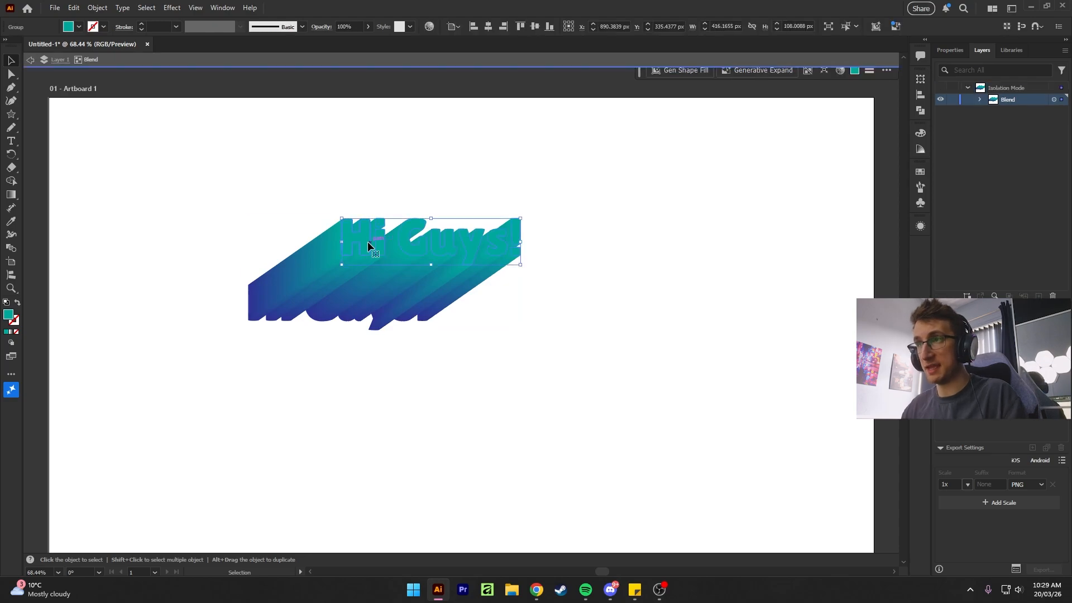
key(a)
key(ctrl+c)
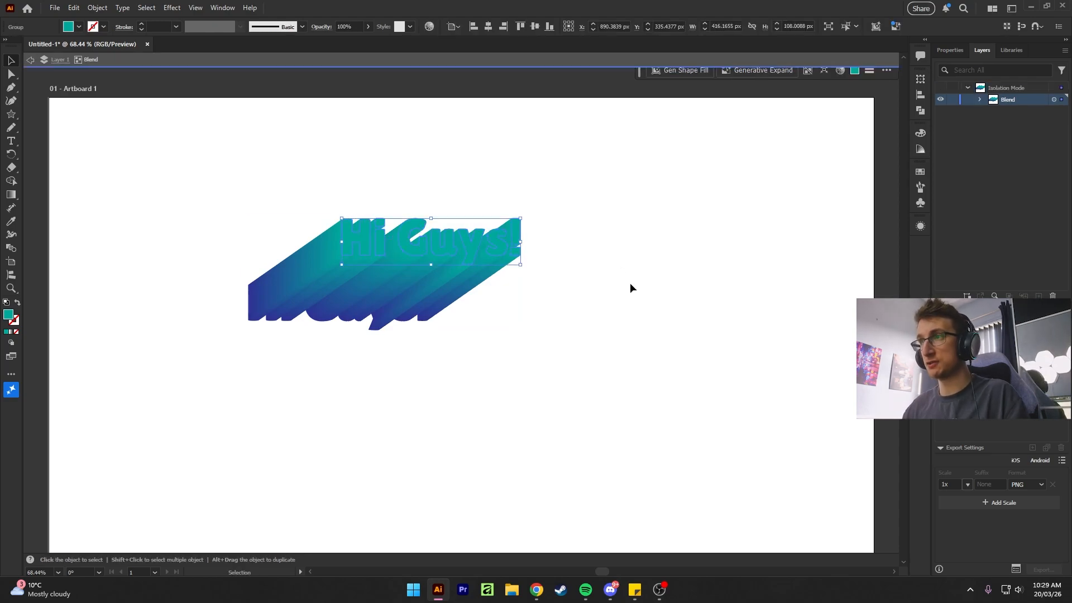
double_click(630, 283)
click(568, 318)
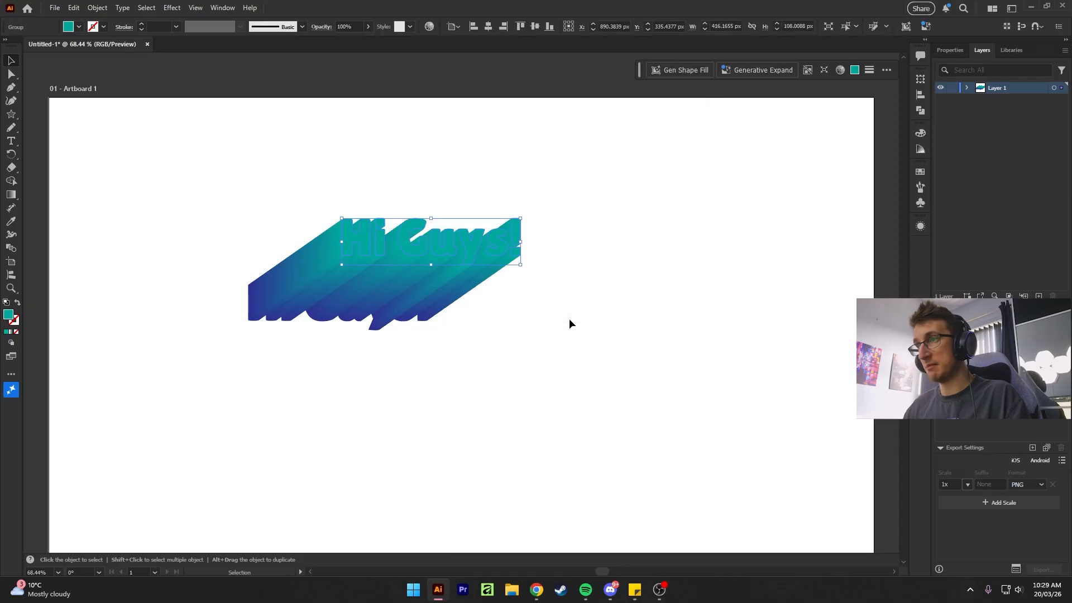
Step: Fill the front copy of the "Hi Guys!" lettering with orange
click(79, 26)
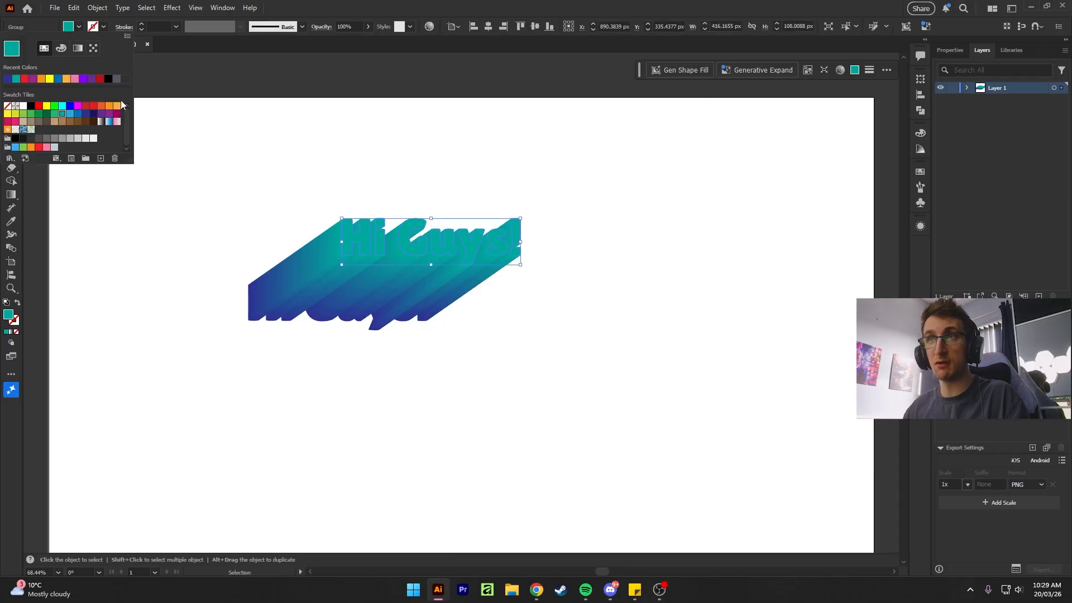
click(109, 105)
click(158, 335)
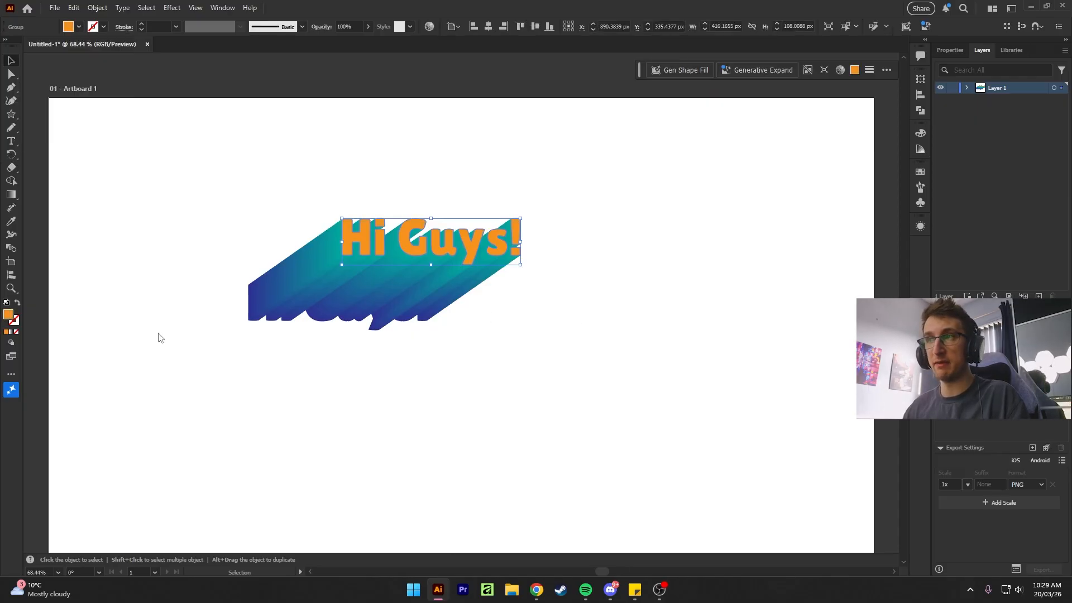
Step: Isolate the blend and move its dark blue lettering closer to the teal lettering to shorten the extrusion, then exit isolation
double_click(274, 312)
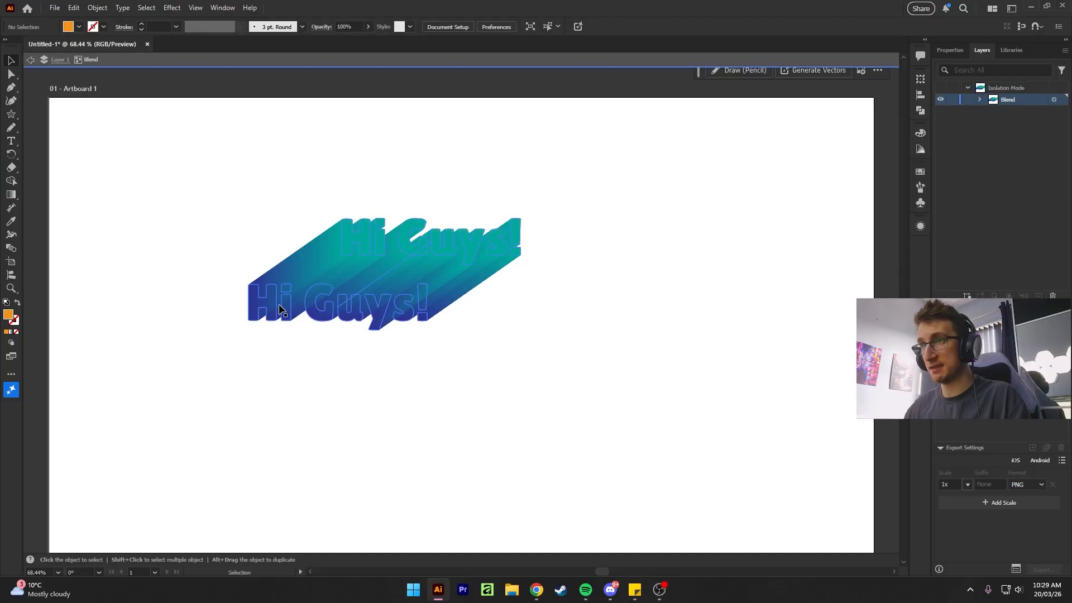
drag(274, 313, 346, 261)
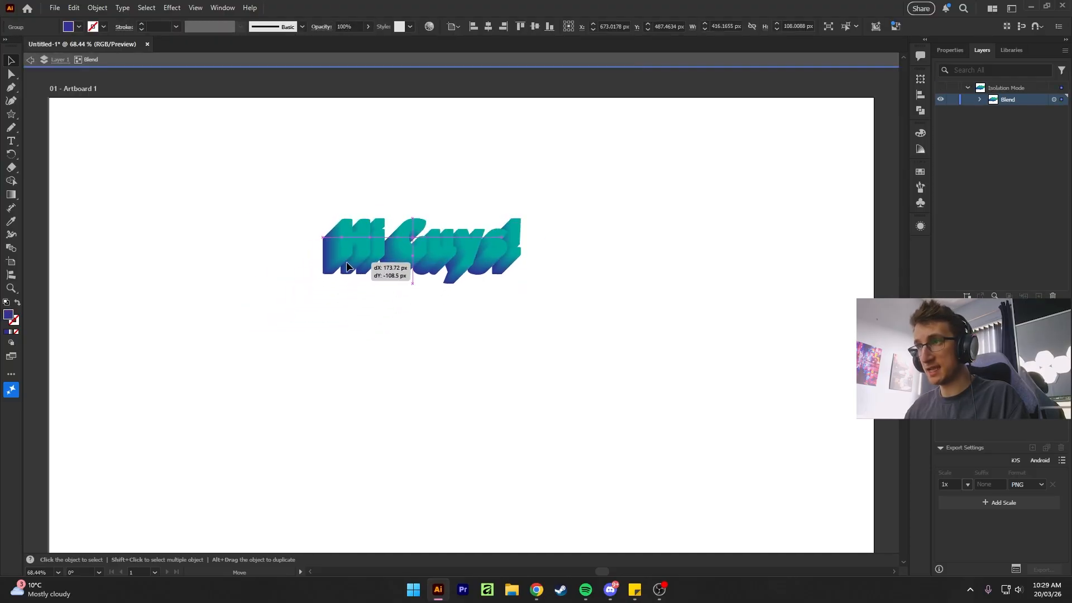
double_click(342, 389)
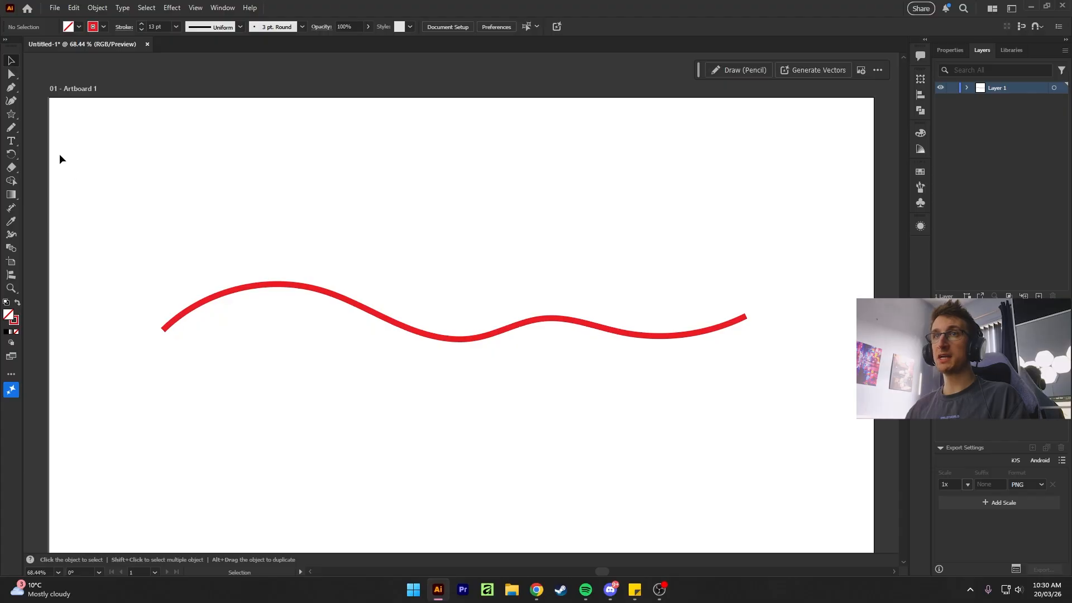
Step: Place placeholder text along the red wavy line with the Type on a Path tool
click(12, 143)
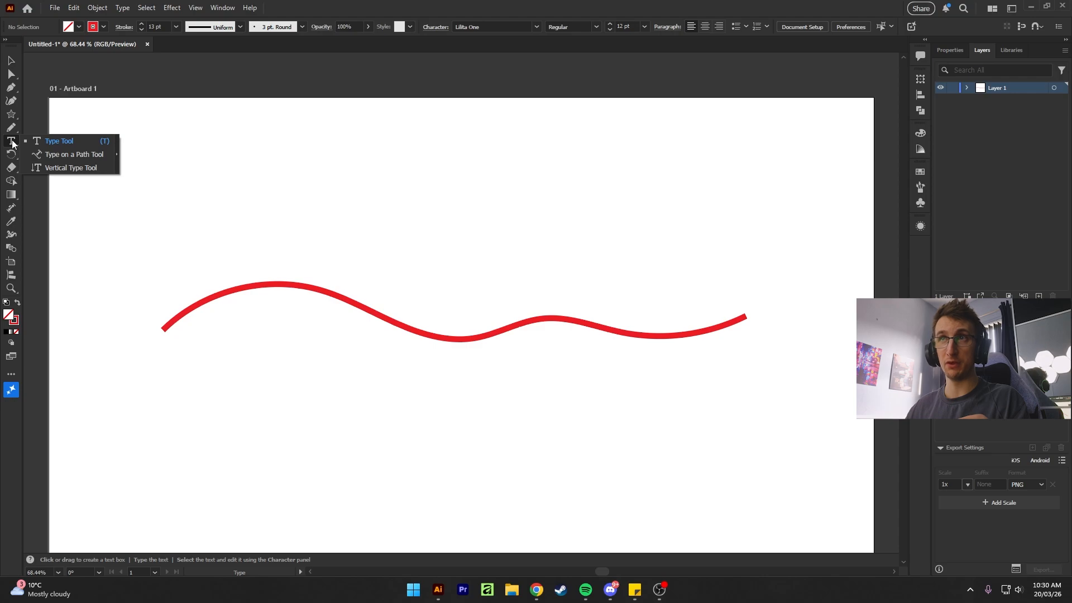
click(74, 156)
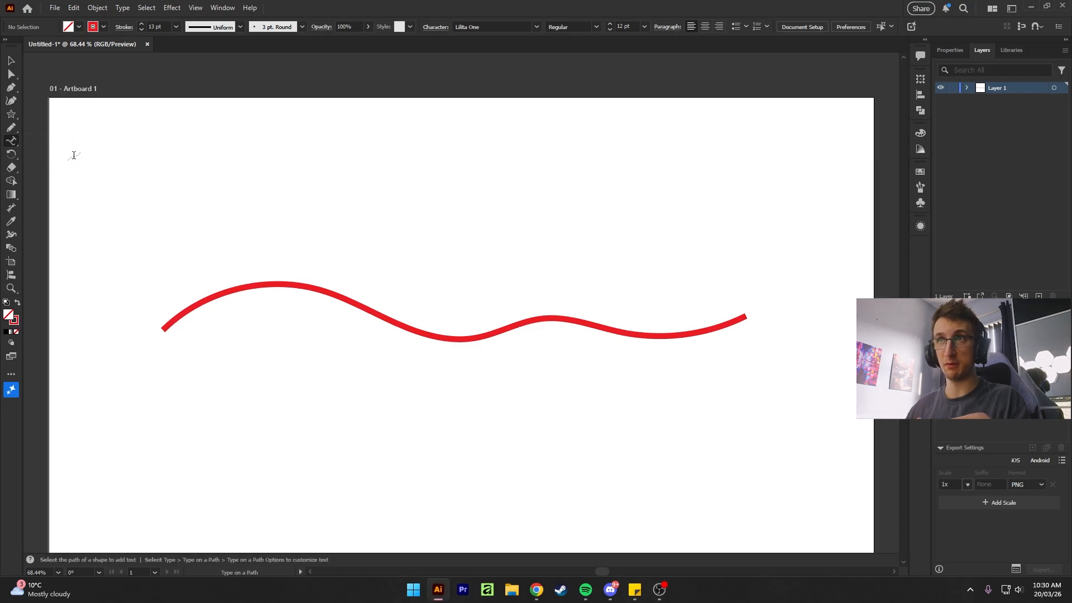
click(292, 285)
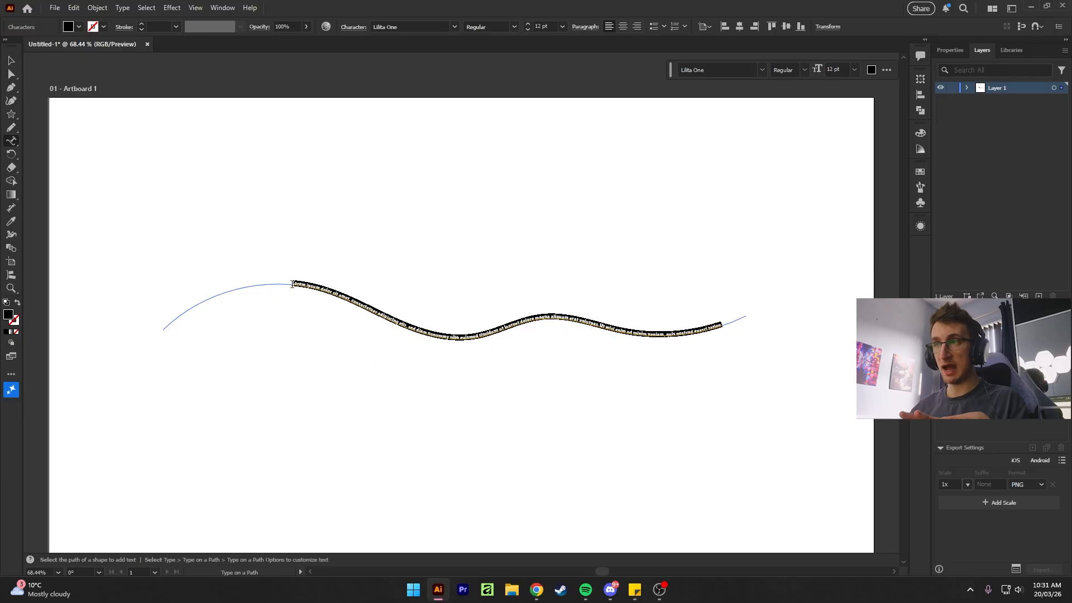
Step: Enlarge the placeholder text on the wavy path step by step to more than 32 pt
click(528, 23)
click(528, 23)
click(528, 23)
click(528, 23)
click(528, 24)
click(528, 23)
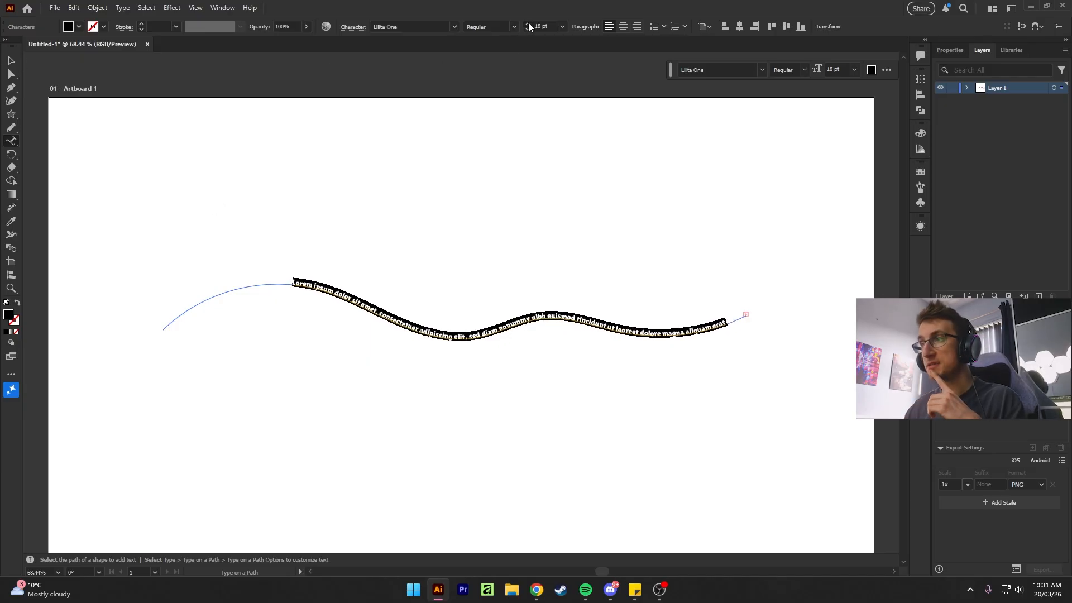
click(528, 23)
click(528, 24)
click(528, 23)
click(528, 23)
click(529, 24)
click(528, 24)
click(528, 24)
click(528, 23)
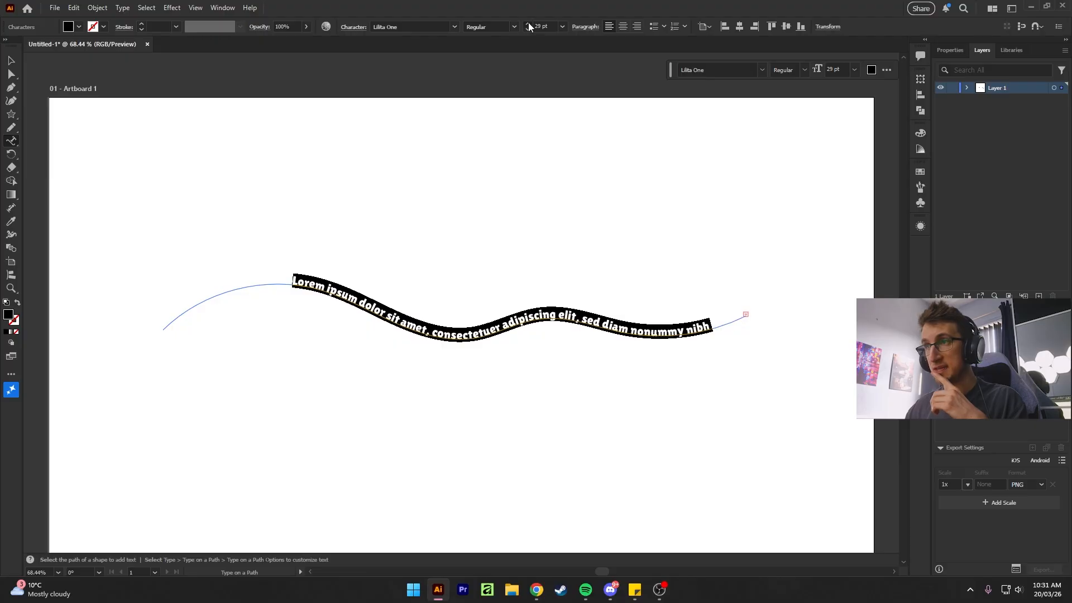
click(528, 23)
click(528, 23)
click(528, 23)
click(528, 23)
click(528, 23)
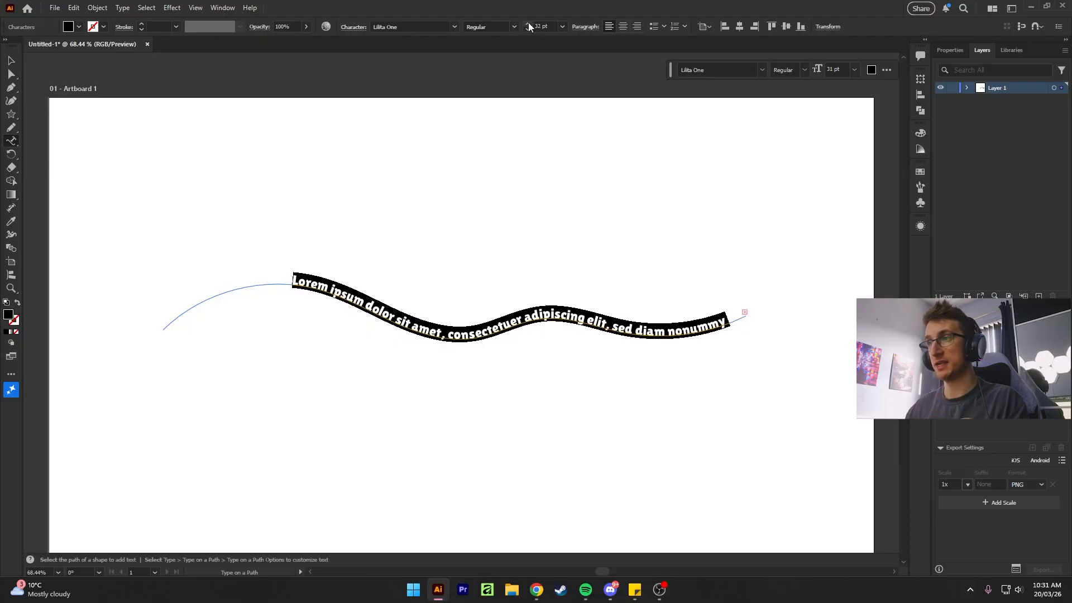
click(528, 24)
click(528, 24)
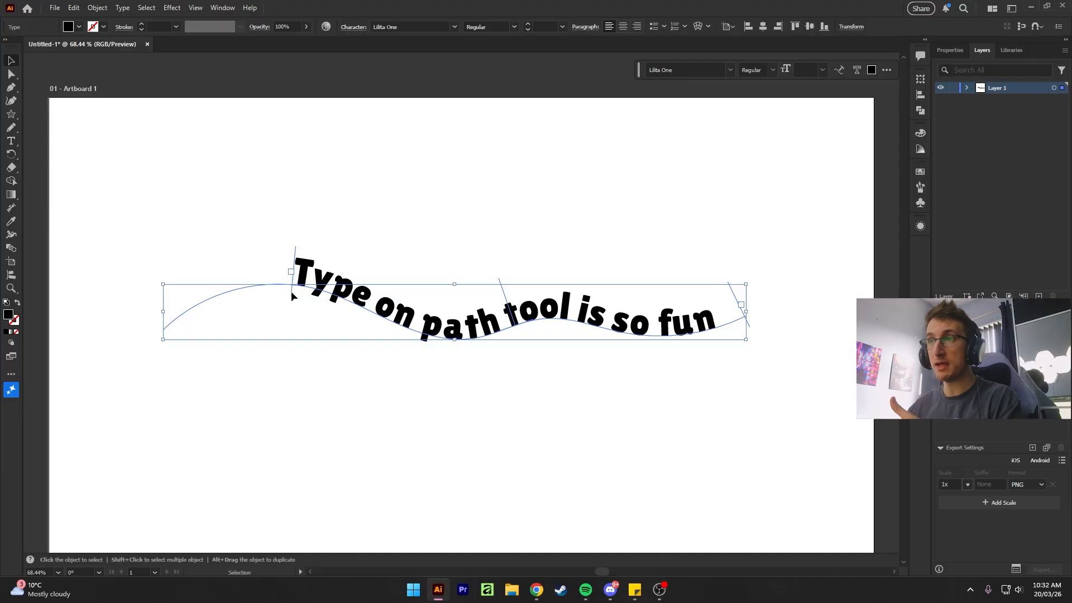
Step: Move the text's start bracket to near the left end of the wavy path, try right alignment, and settle on centered text
drag(292, 293, 184, 319)
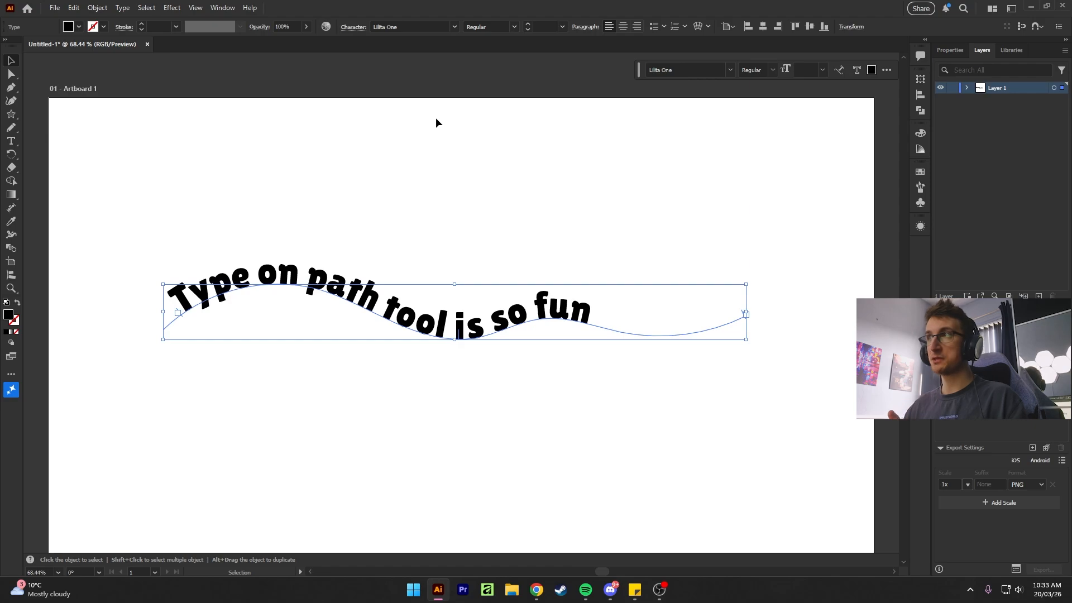
click(624, 29)
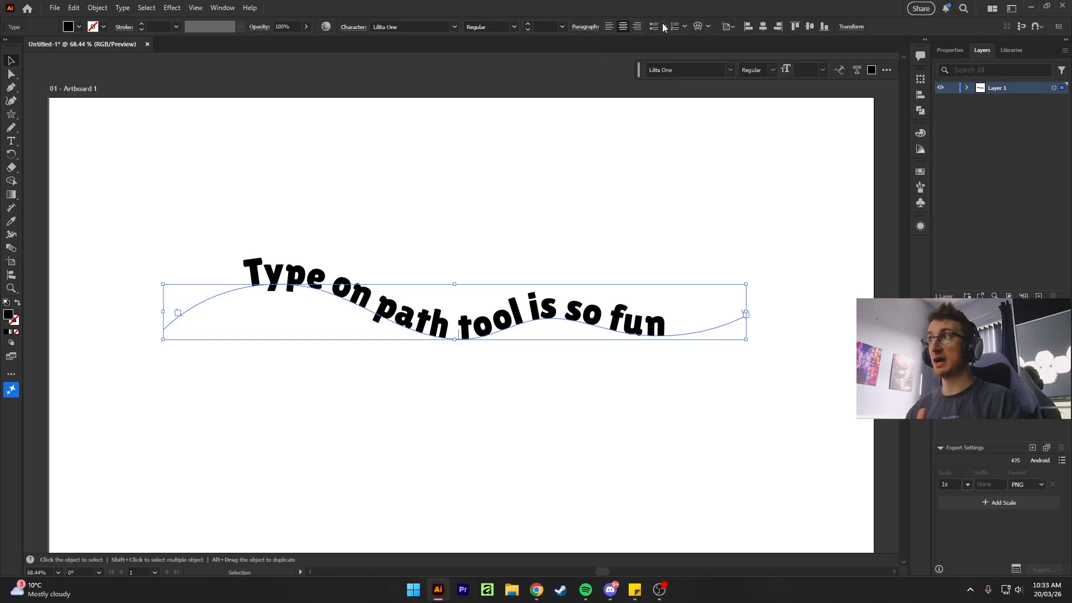
click(636, 26)
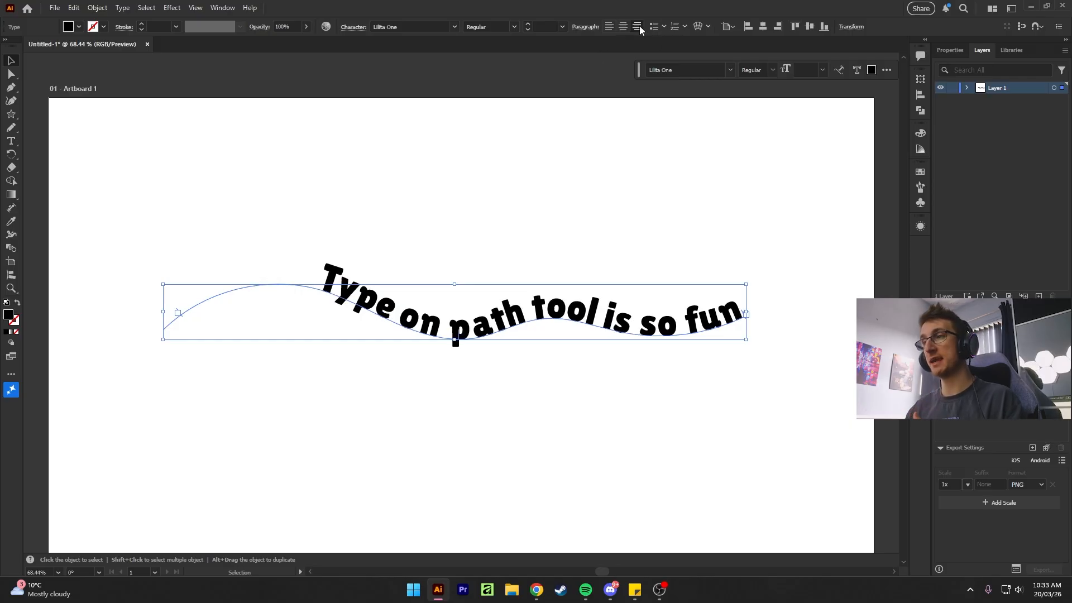
click(623, 26)
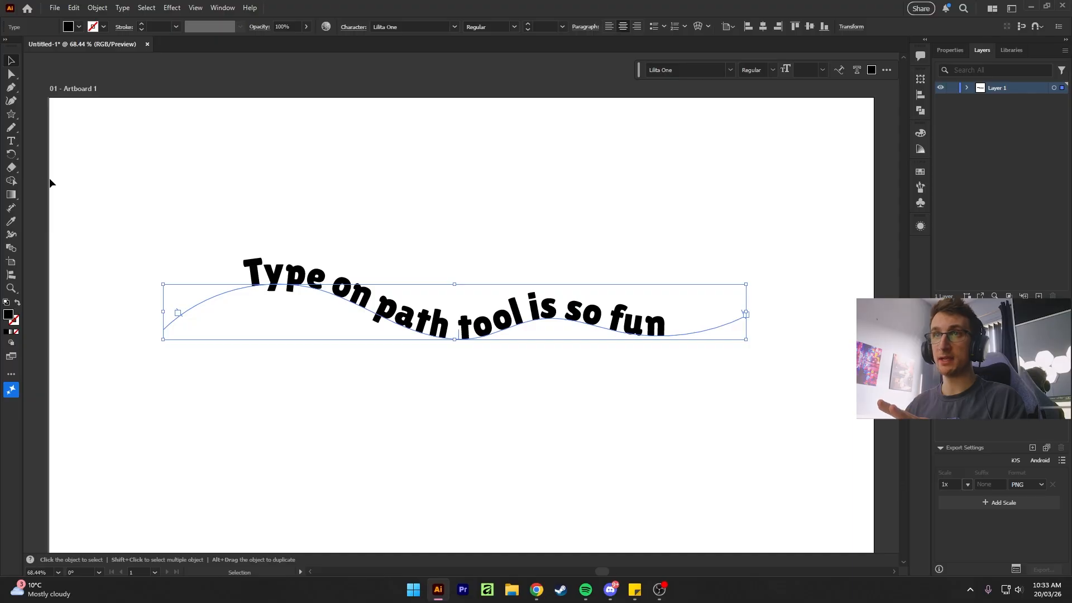
Step: Open the Type on a Path options and try the Skew and Stair Step effects on the wavy text
drag(11, 142, 28, 153)
double_click(10, 143)
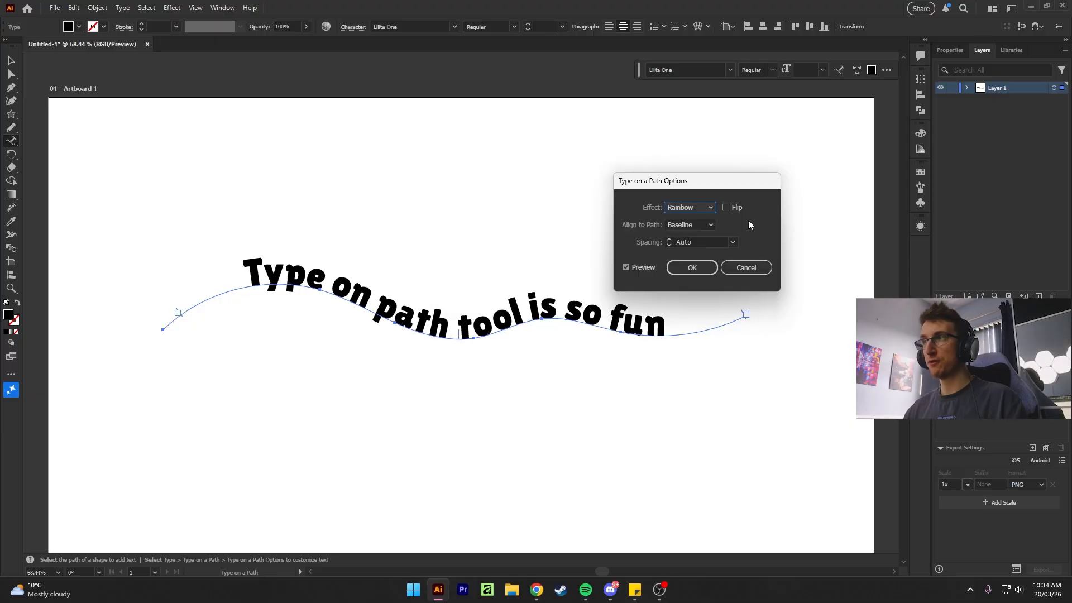
click(691, 205)
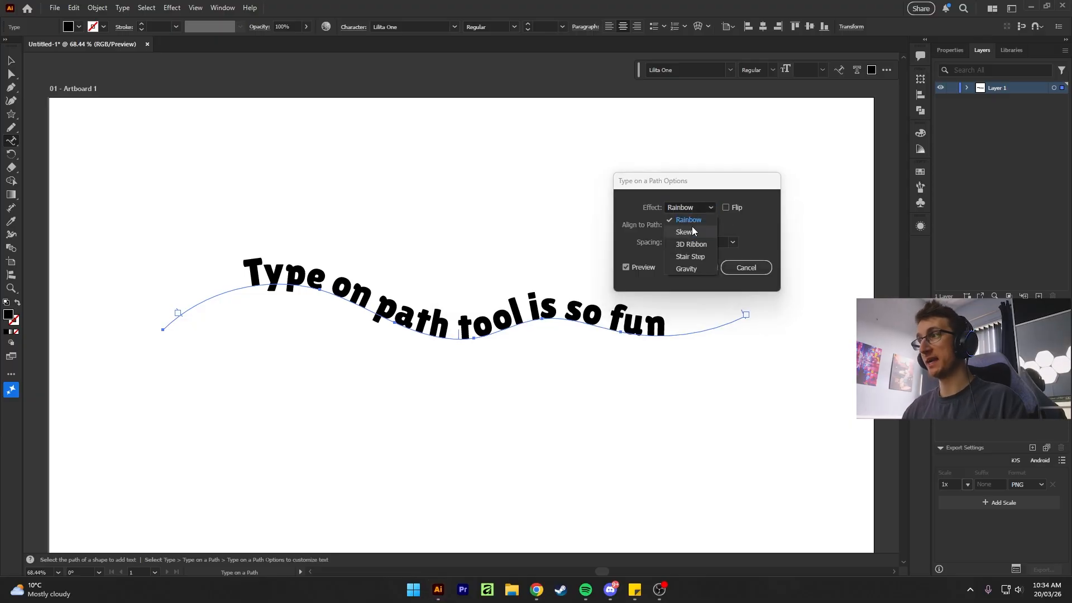
click(691, 227)
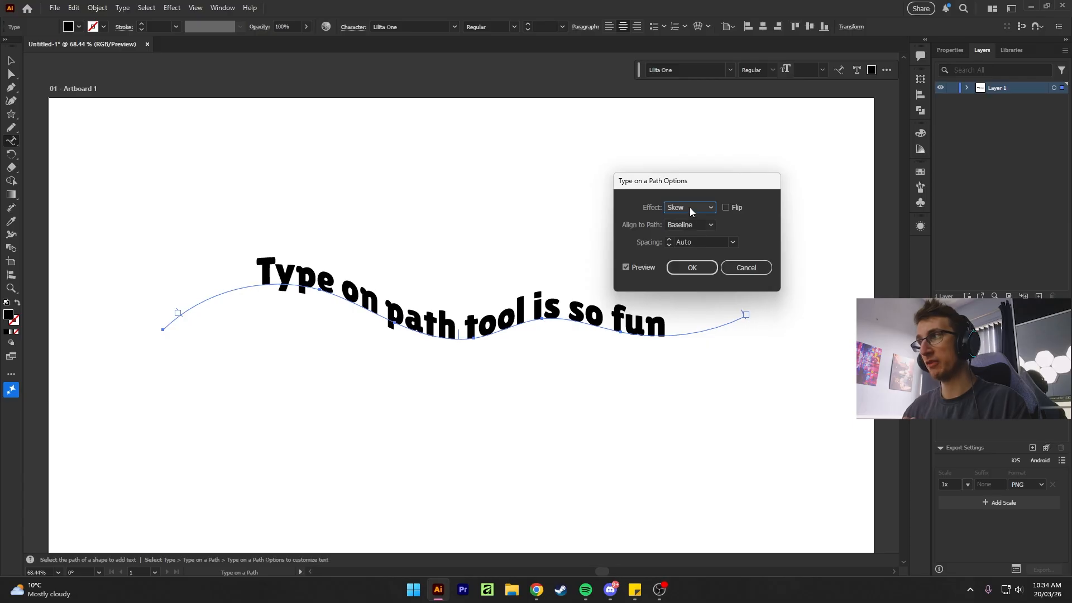
click(688, 207)
click(697, 257)
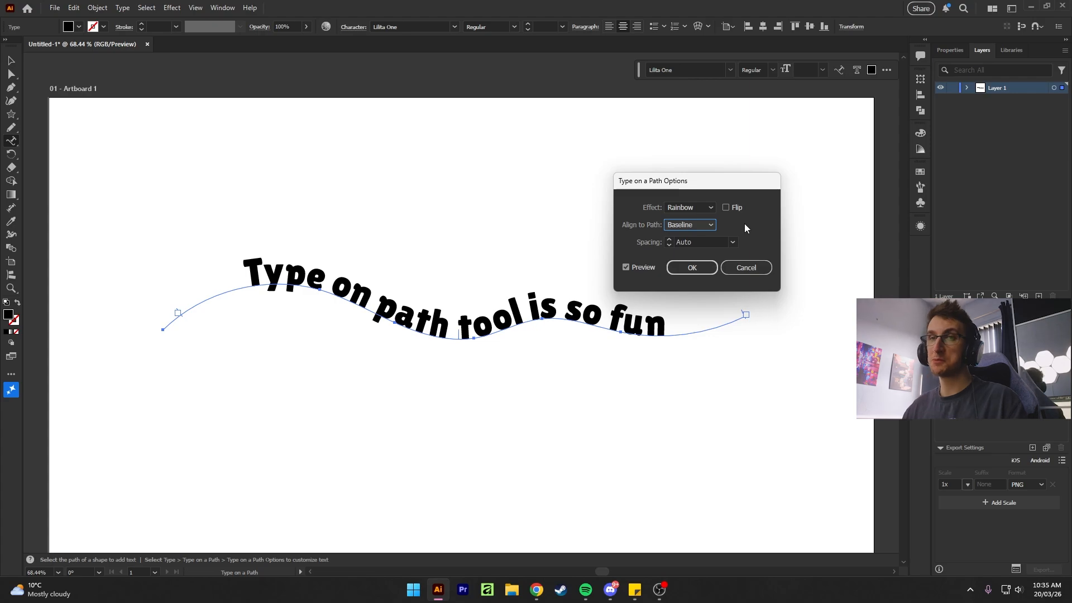
Step: Try aligning the text to its path by Center, Ascender and Descender
click(706, 225)
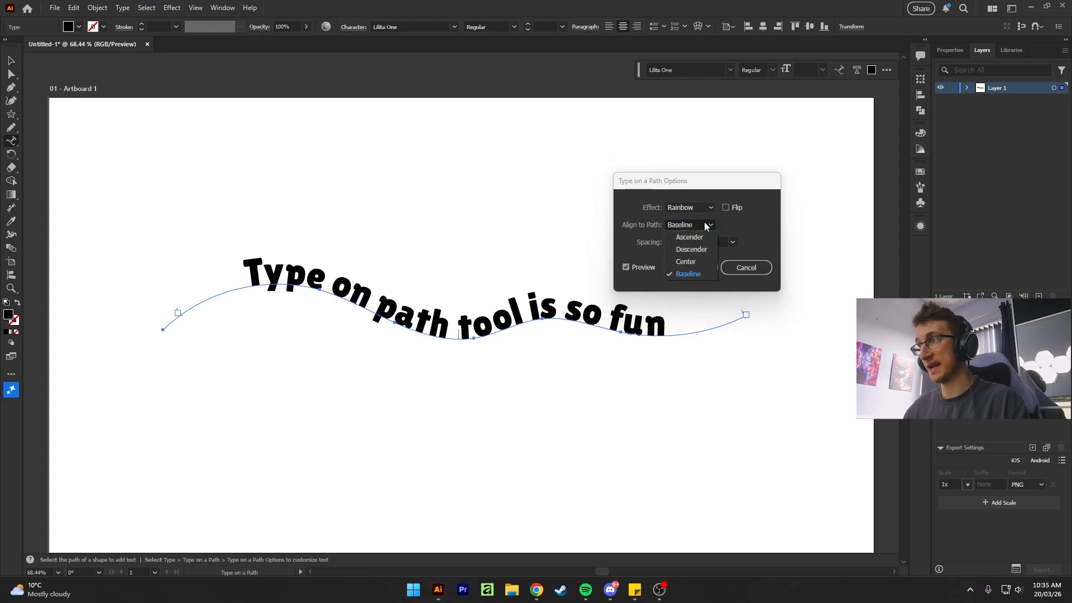
click(694, 262)
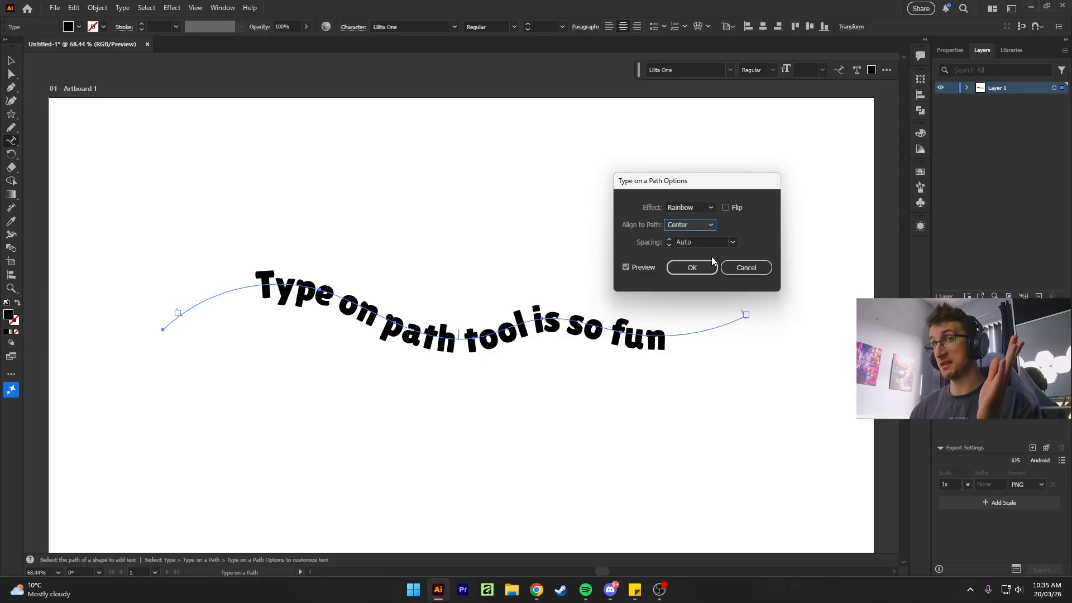
click(689, 225)
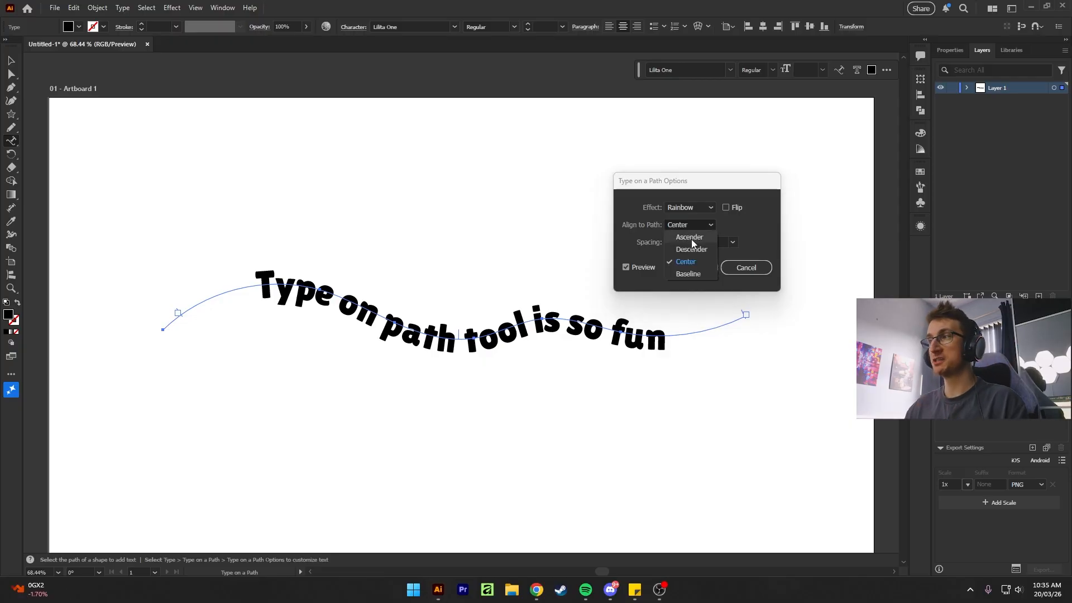
click(690, 238)
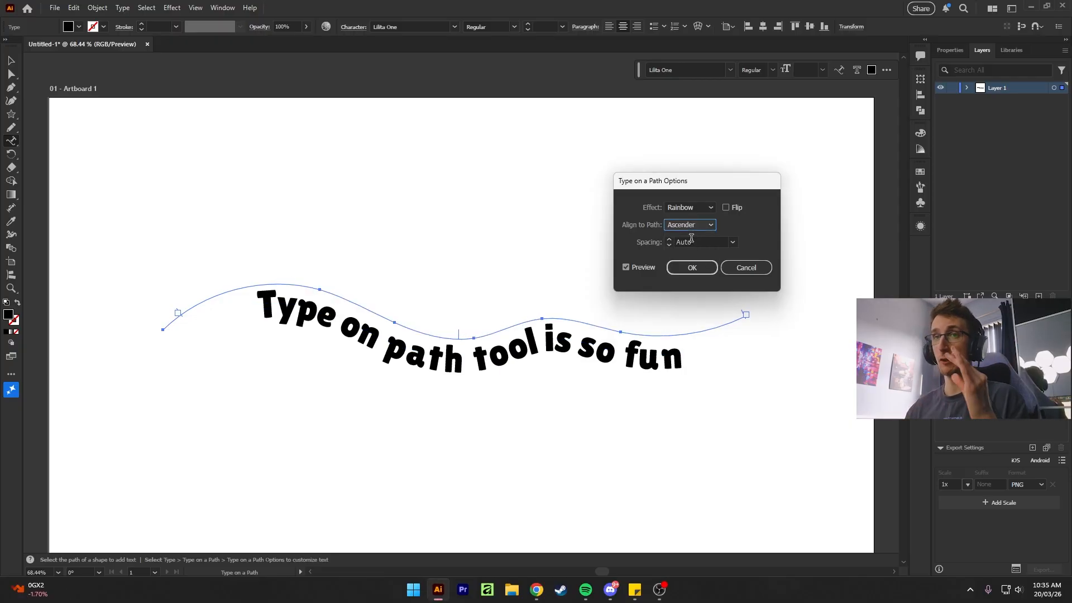
click(710, 226)
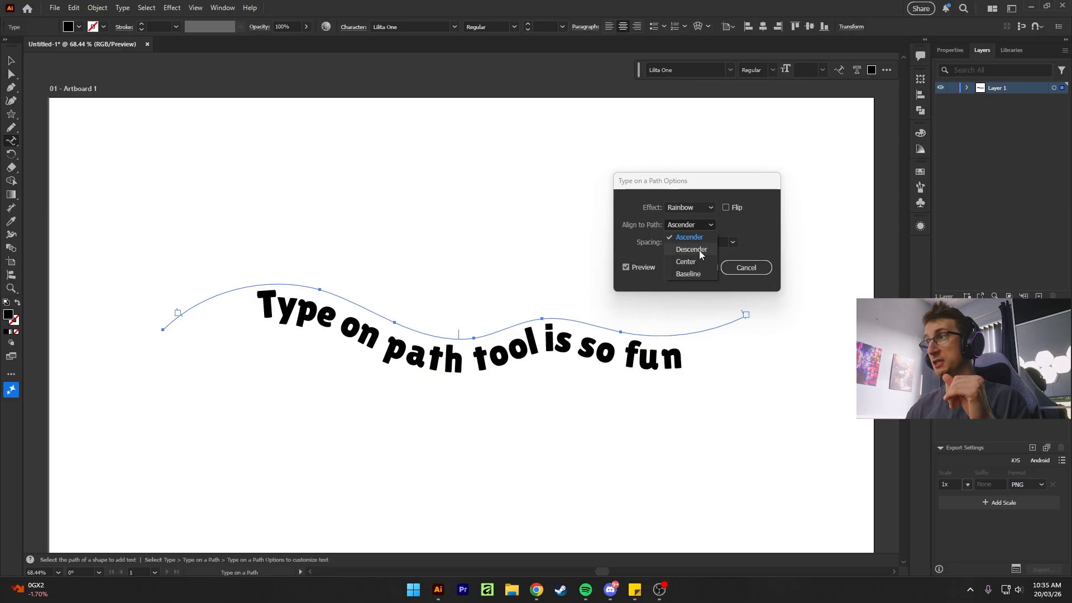
click(699, 251)
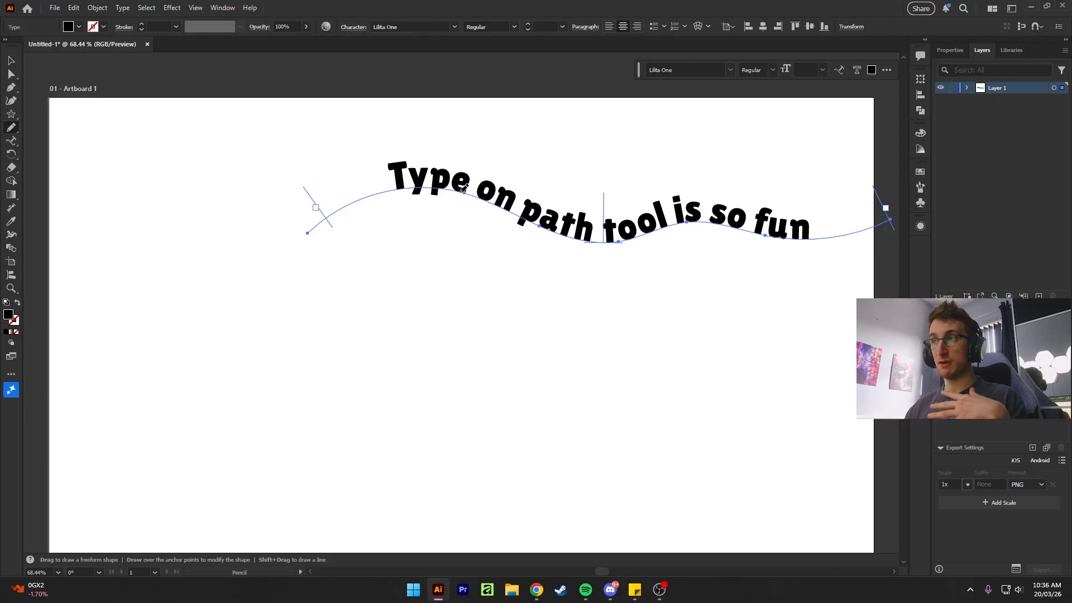
mouse_move(457, 186)
mouse_down()
mouse_move(492, 213)
mouse_move(501, 244)
mouse_move(479, 294)
mouse_move(440, 322)
mouse_move(386, 324)
mouse_move(320, 287)
mouse_move(327, 212)
mouse_up()
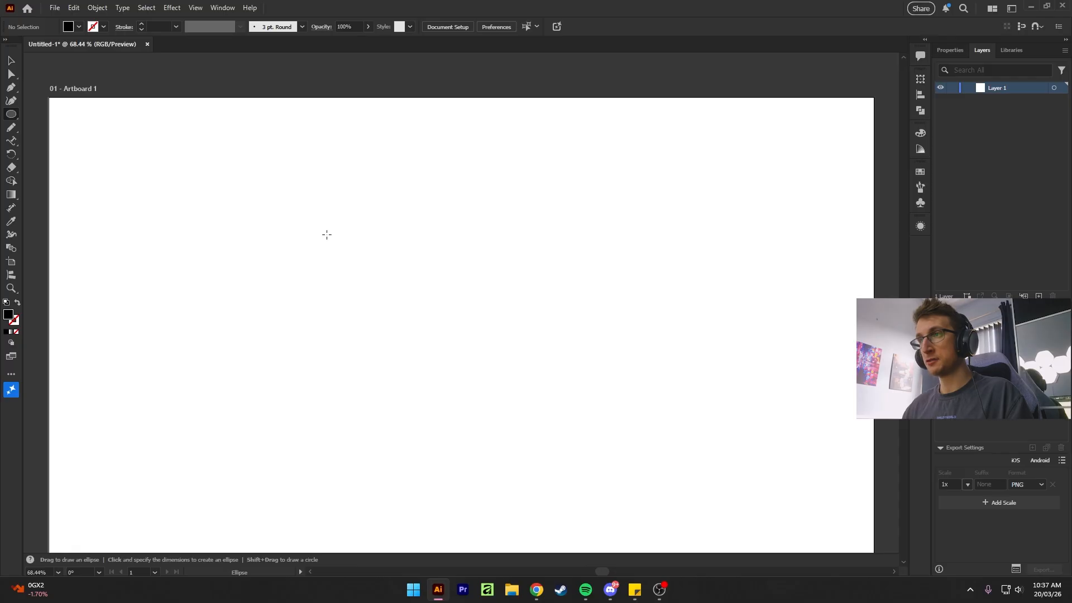
Step: Draw a circle about 497 px in diameter and place placeholder text along its outline with Type on a Path
drag(326, 234, 494, 322)
click(10, 61)
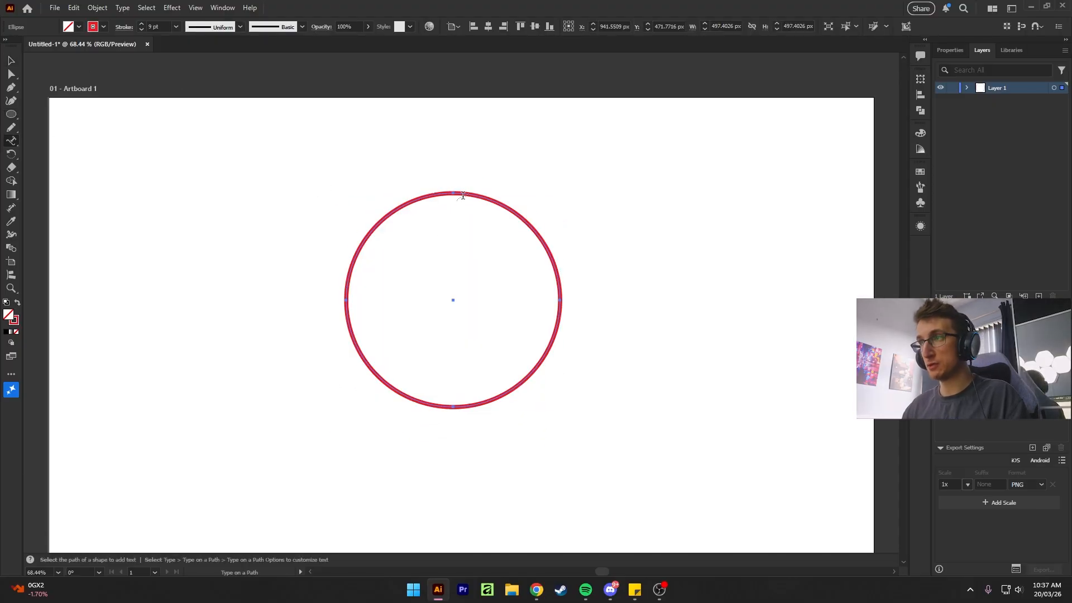
click(464, 194)
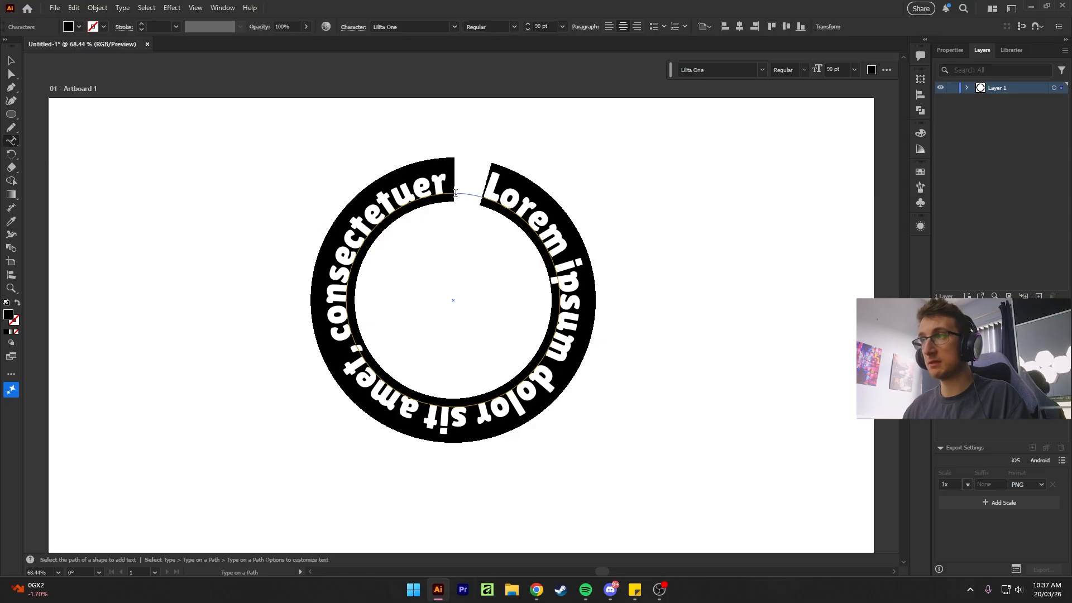
Step: Select the circular text and slide its start bracket clockwise along the circle
click(10, 62)
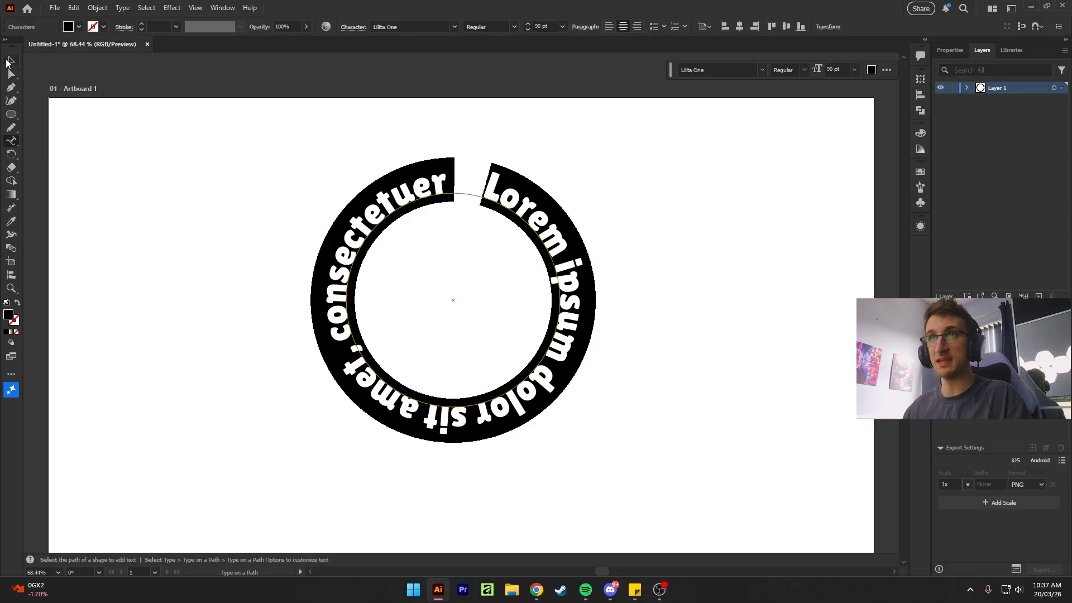
click(234, 194)
click(572, 222)
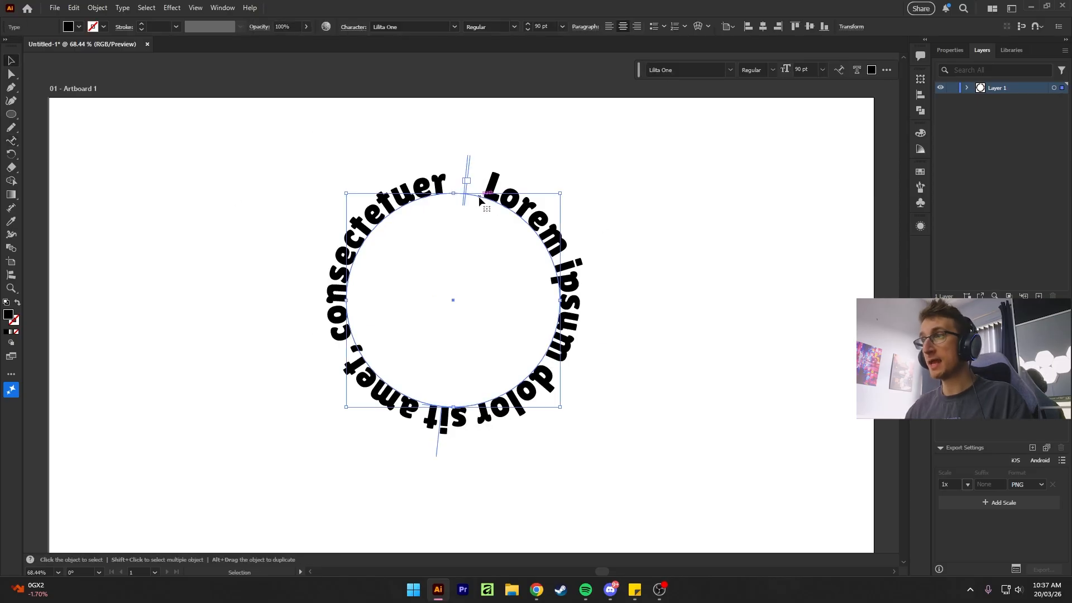
drag(465, 200, 501, 208)
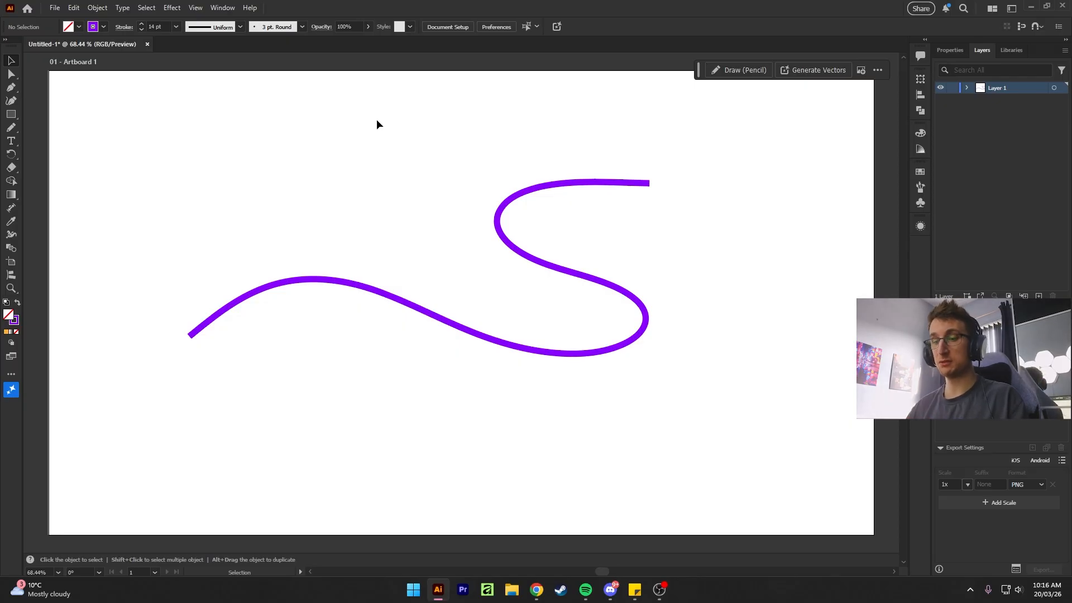
Step: Widen the upper-right end of the purple curve's stroke to about 77.5 pt with the Width tool
key(shift+w)
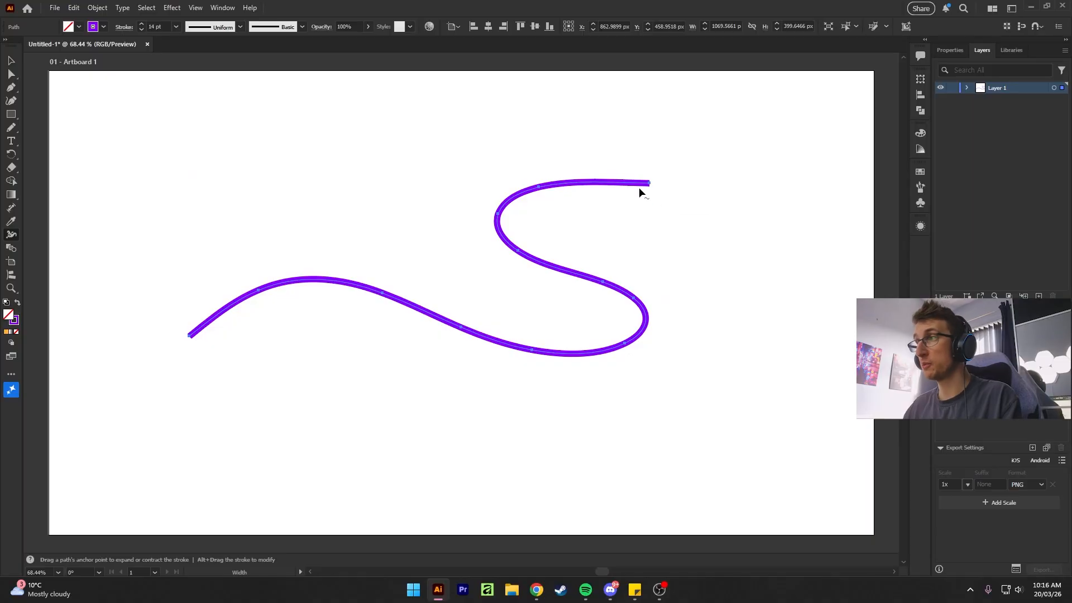
mouse_move(650, 183)
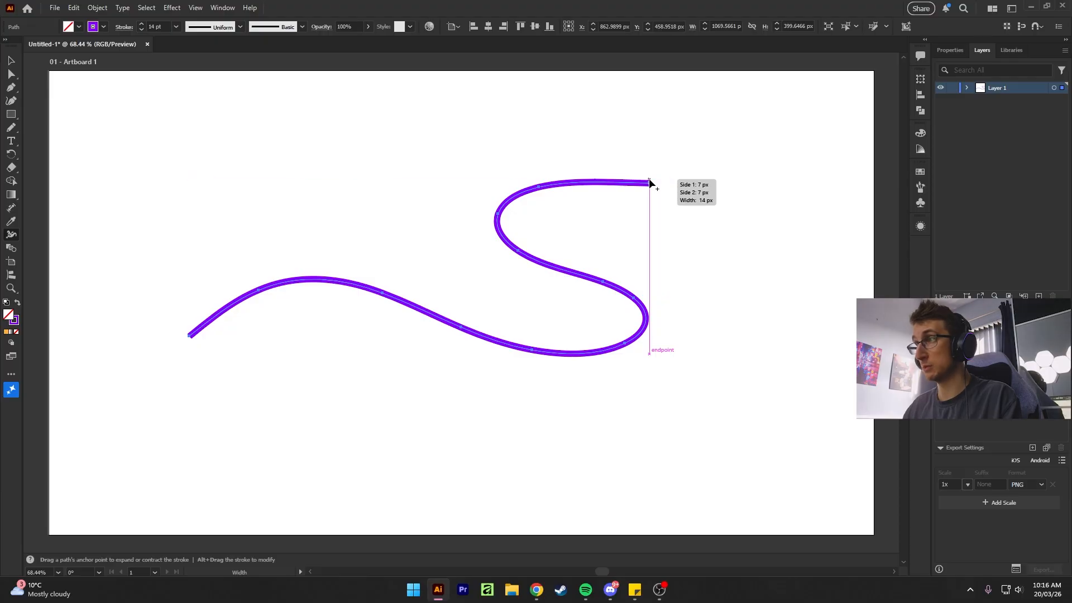
drag(650, 187, 648, 199)
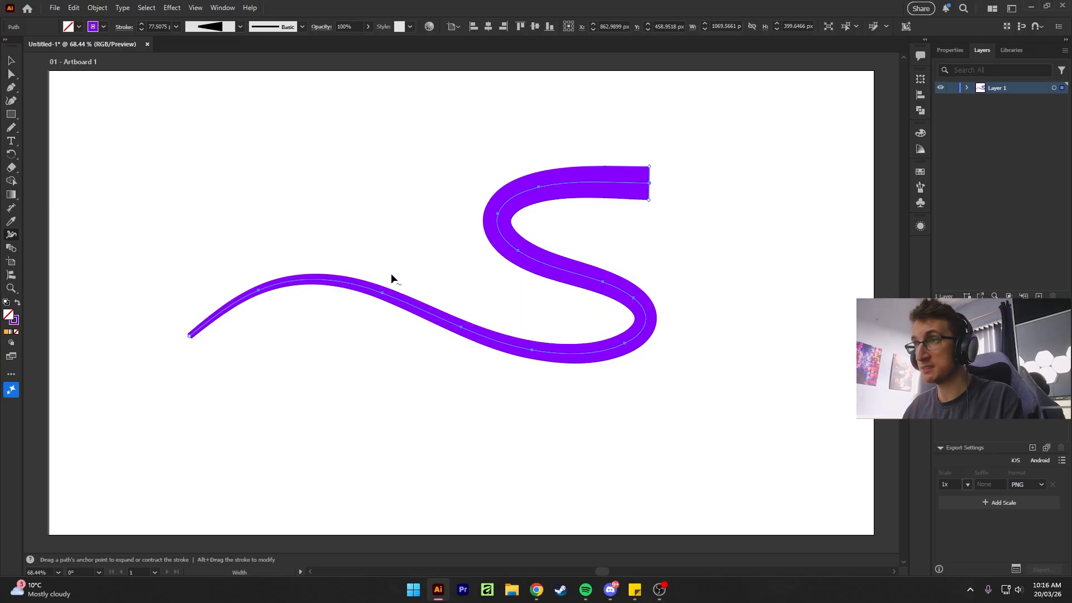
Step: Widen the purple curve's stroke at its left crest to about 156 px with the Width tool
mouse_move(344, 285)
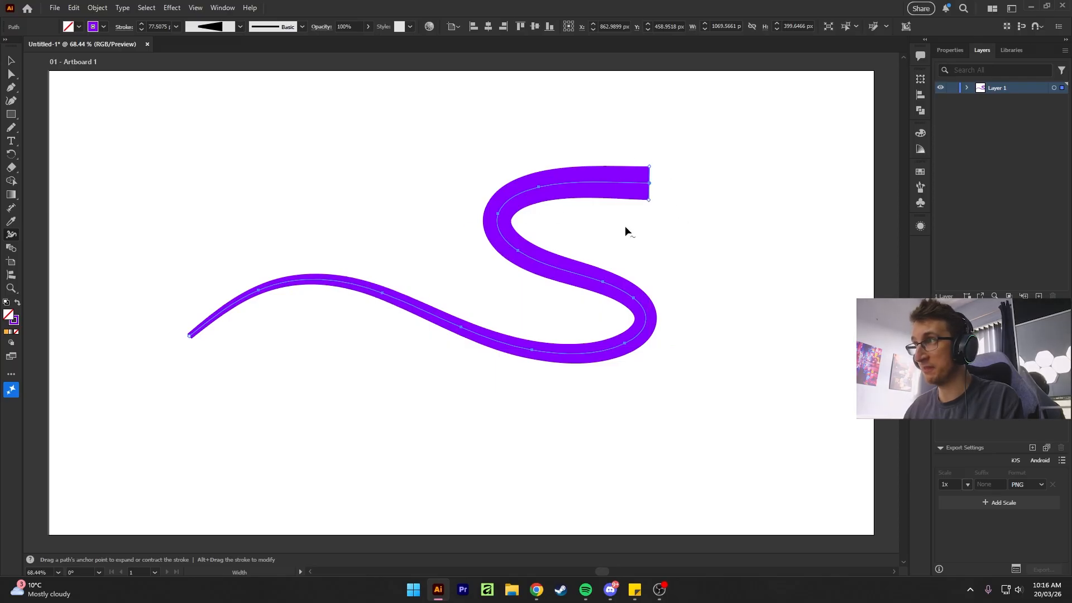
drag(322, 281, 321, 314)
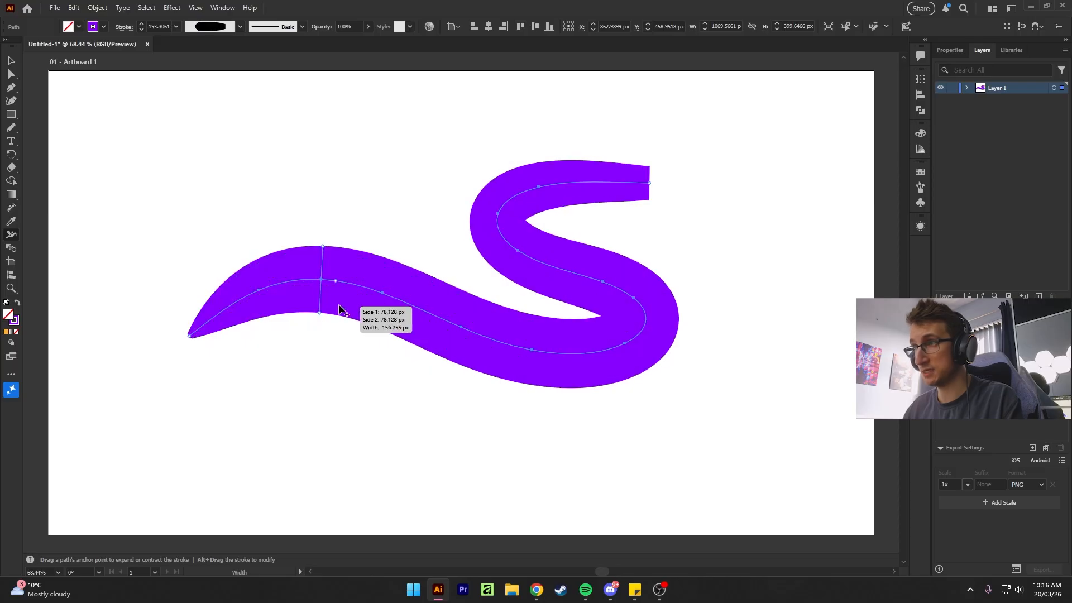
mouse_move(502, 339)
mouse_down()
mouse_move(504, 324)
mouse_move(502, 338)
mouse_up()
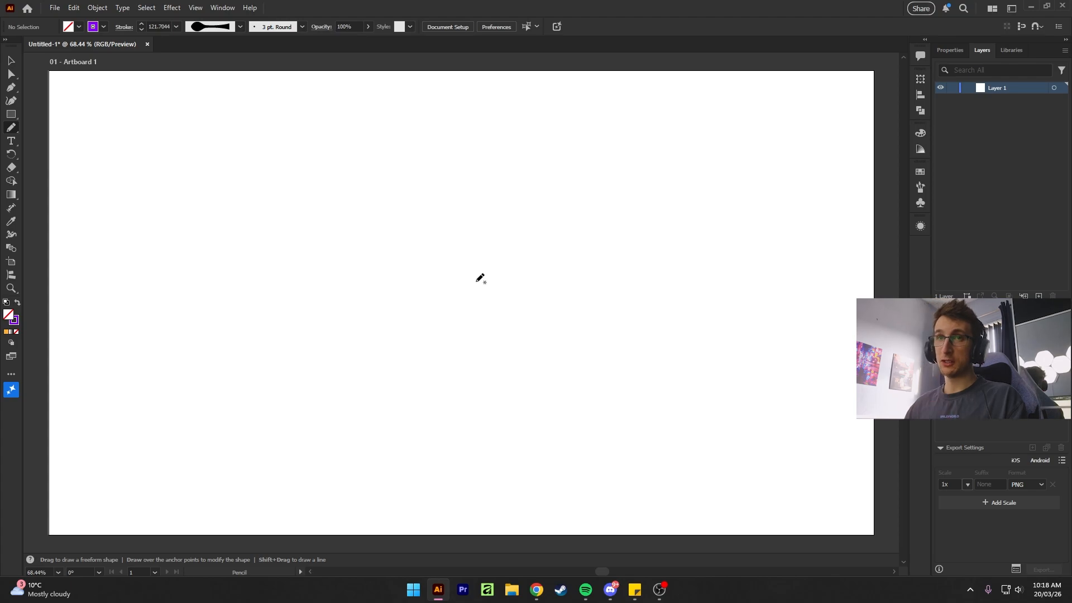
Step: Draw a freehand spiral about 665 by 561 px with the Pencil tool and set its stroke to 15 pt
mouse_move(489, 267)
mouse_down()
mouse_move(455, 270)
mouse_move(443, 301)
mouse_move(526, 316)
mouse_move(504, 222)
mouse_move(377, 248)
mouse_move(410, 360)
mouse_move(550, 377)
mouse_move(568, 247)
mouse_move(465, 170)
mouse_move(328, 193)
mouse_move(293, 288)
mouse_move(316, 343)
mouse_up()
shift+click(142, 24)
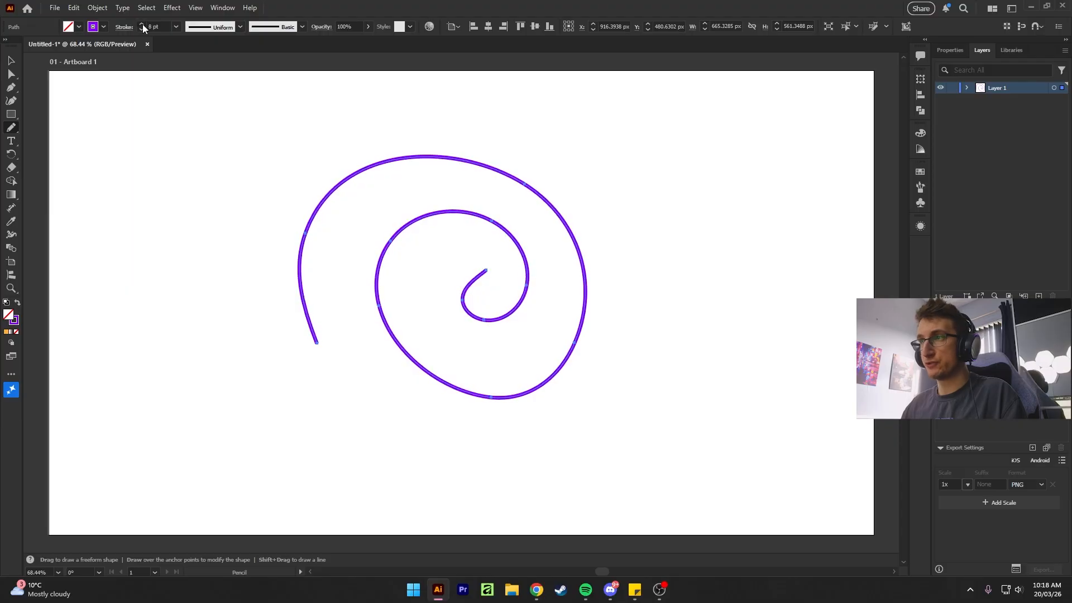
click(142, 25)
click(143, 25)
click(142, 24)
click(142, 24)
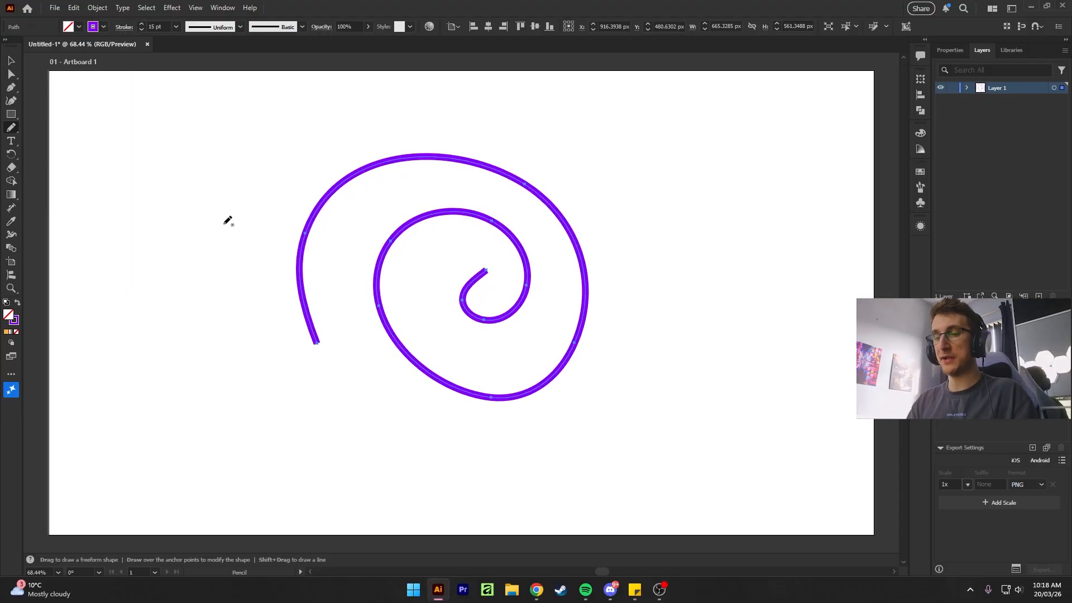
Step: Try widening the spiral's inner end to about 100 pt with the Width tool, undo it, and widen the spiral's outer end
key(shift+w)
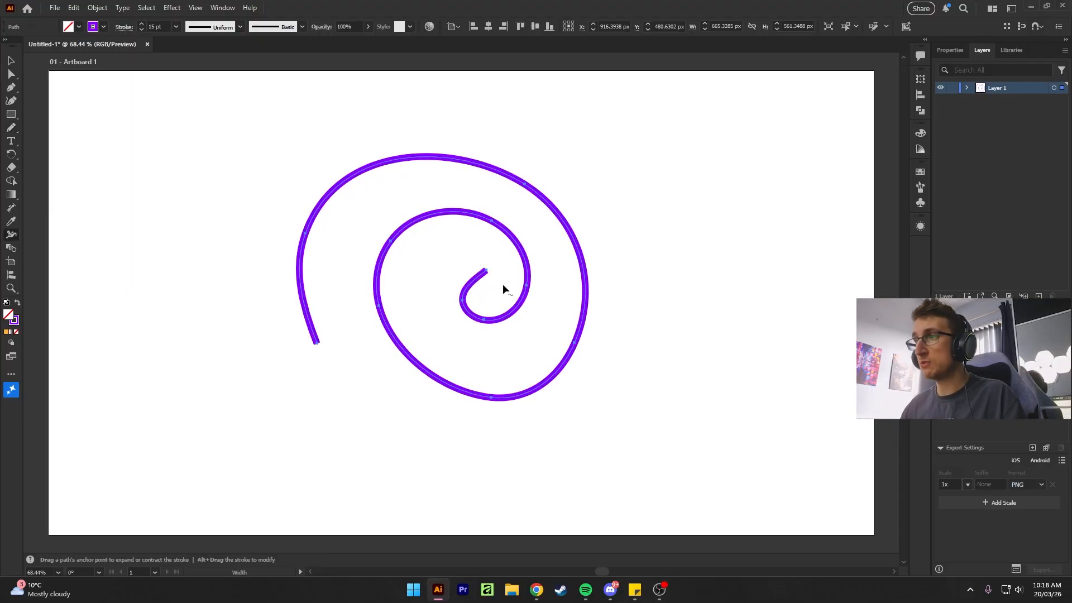
drag(485, 272, 501, 286)
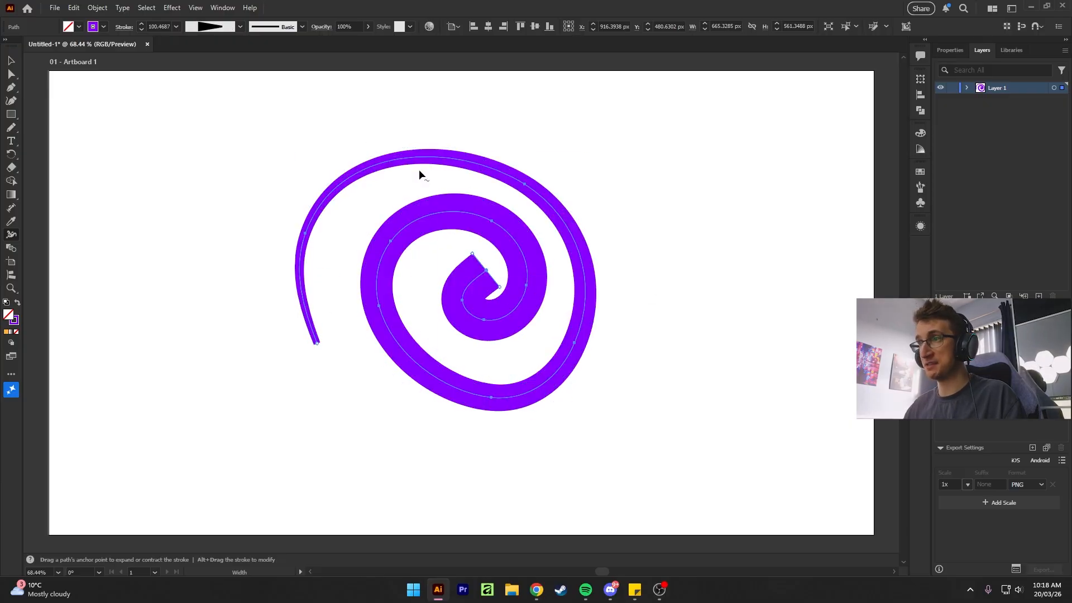
key(ctrl+z)
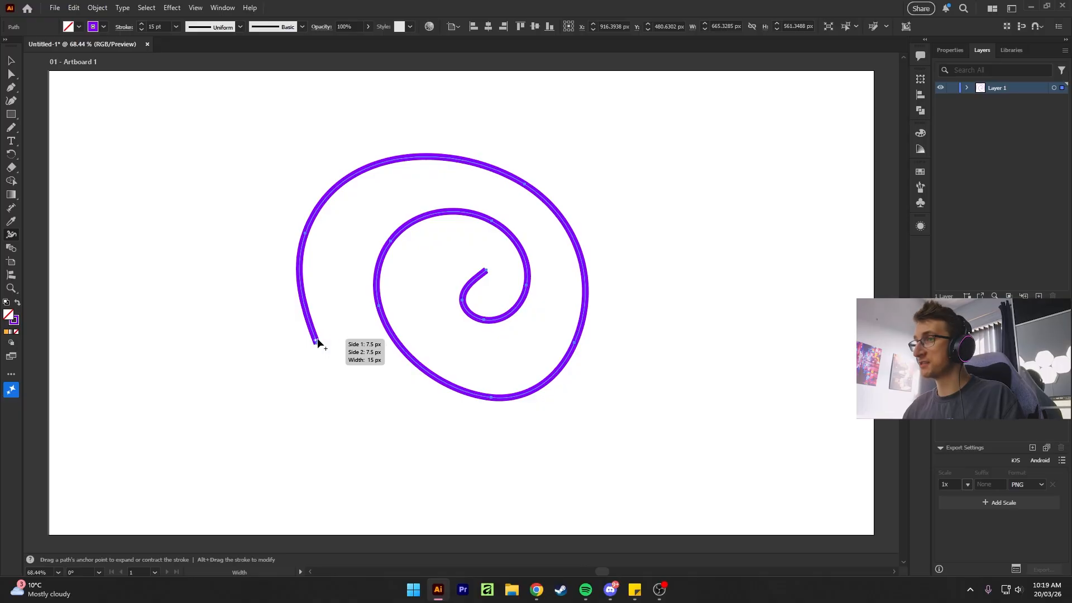
drag(317, 342, 343, 334)
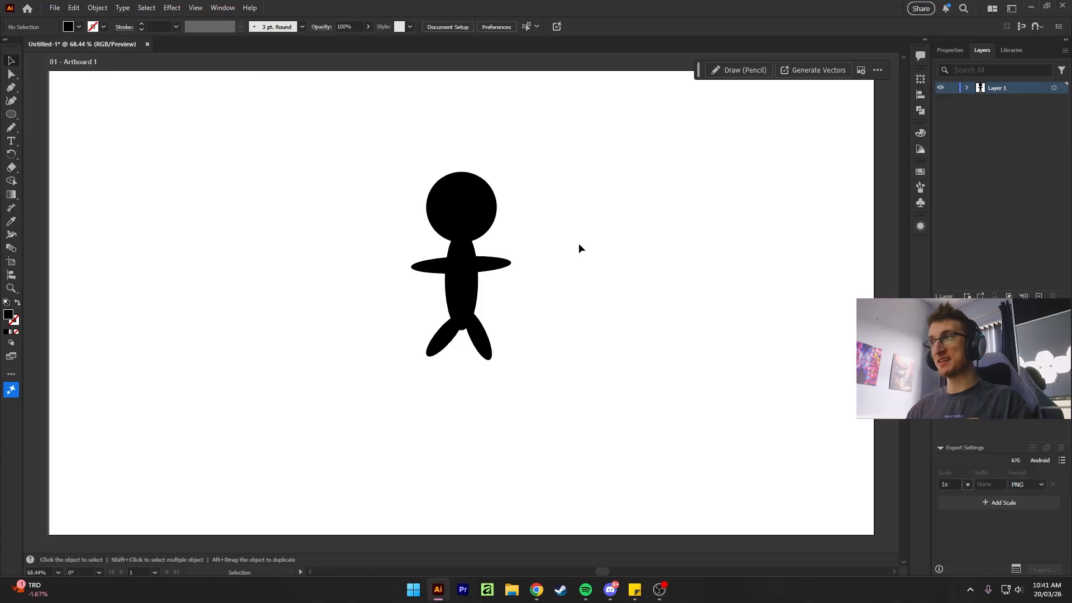
Step: Select the entire black stick figure and activate the Puppet Warp tool on it
drag(571, 162, 367, 379)
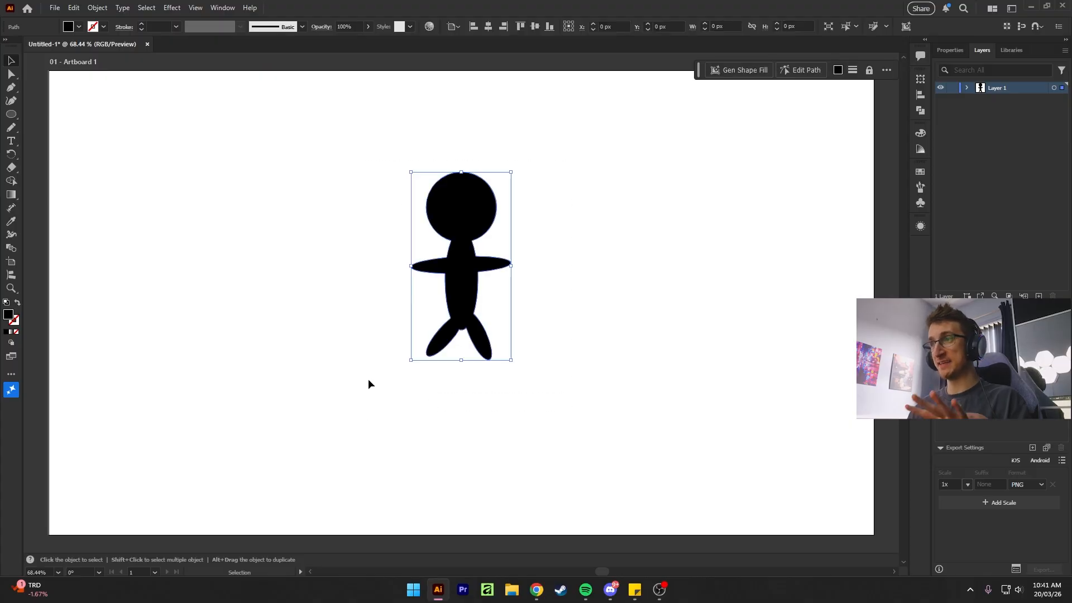
click(682, 333)
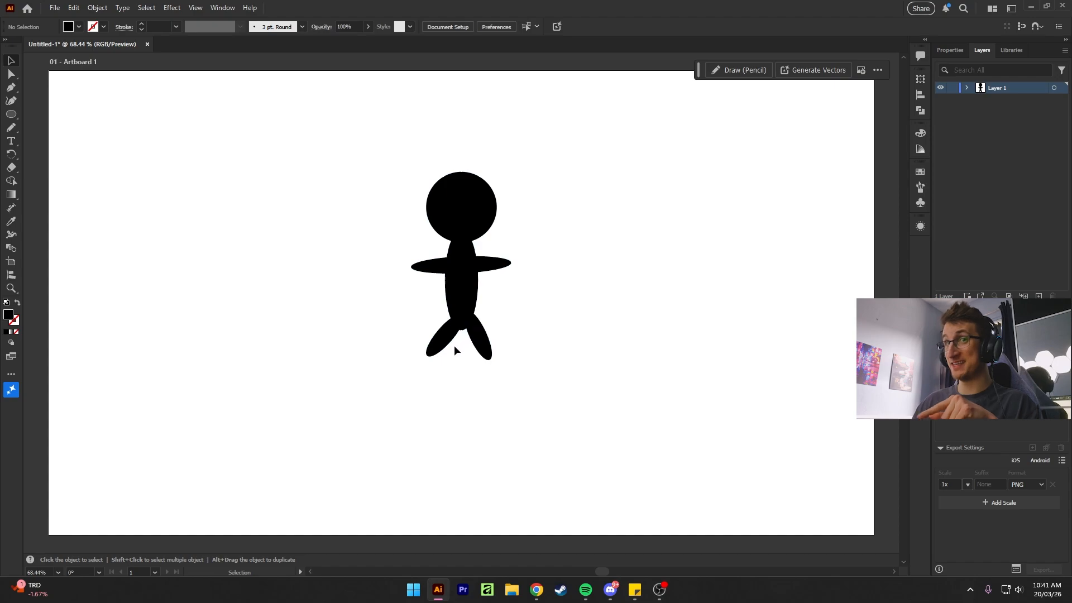
key(a)
key(ctrl+a)
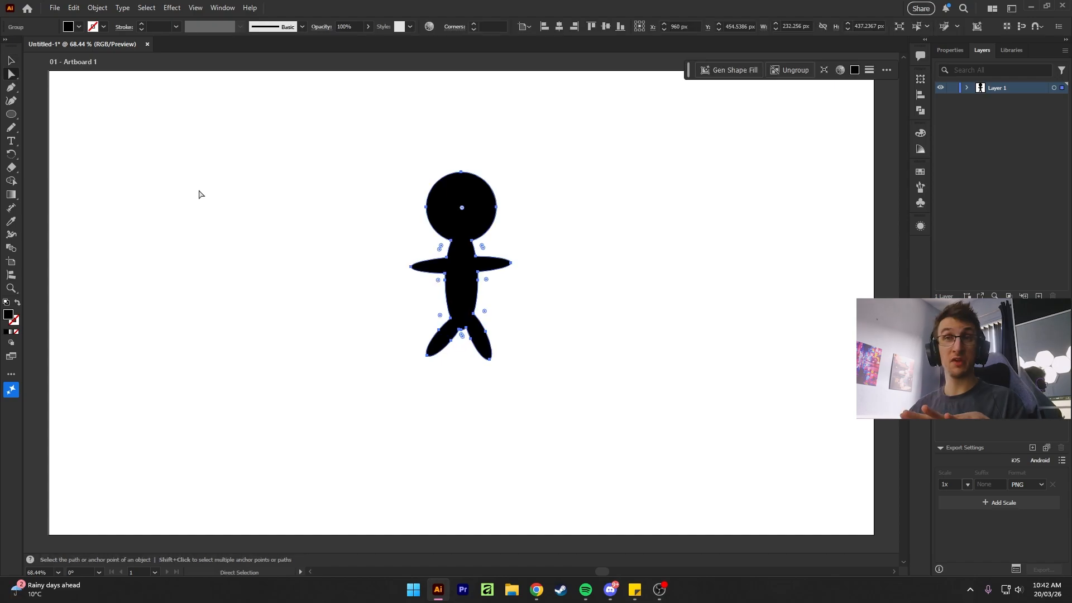
click(12, 77)
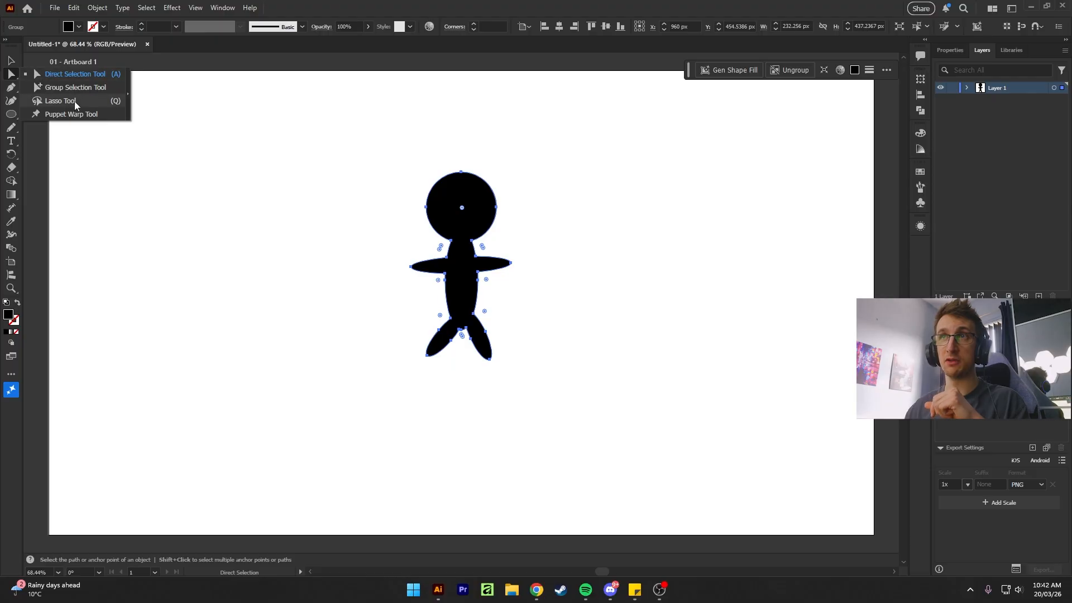
click(71, 114)
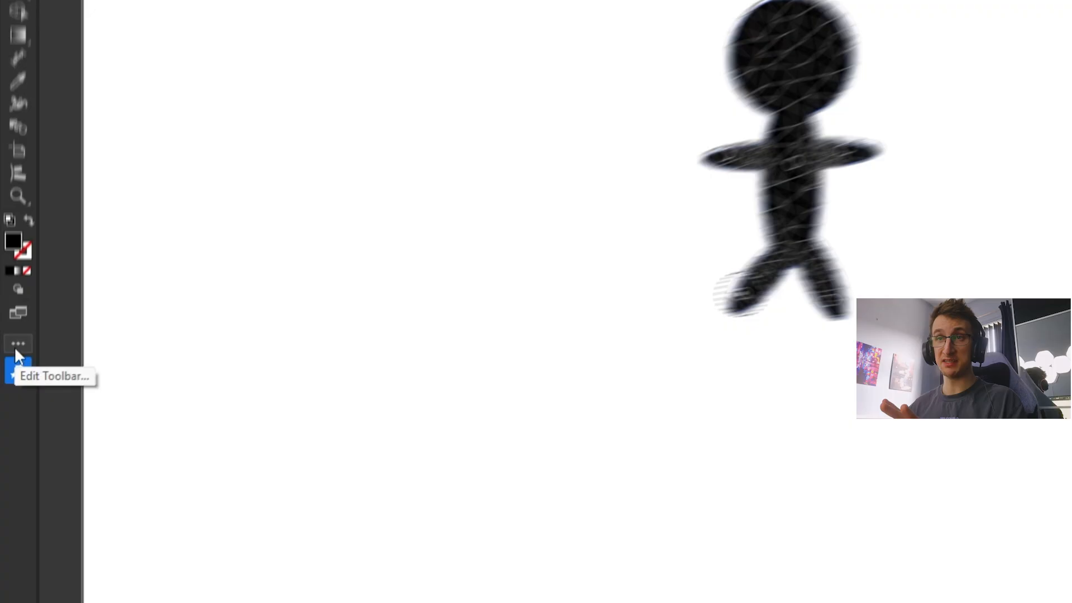
Step: Browse the full list of available tools, add the Twirl tool to the toolbar and activate it
click(17, 348)
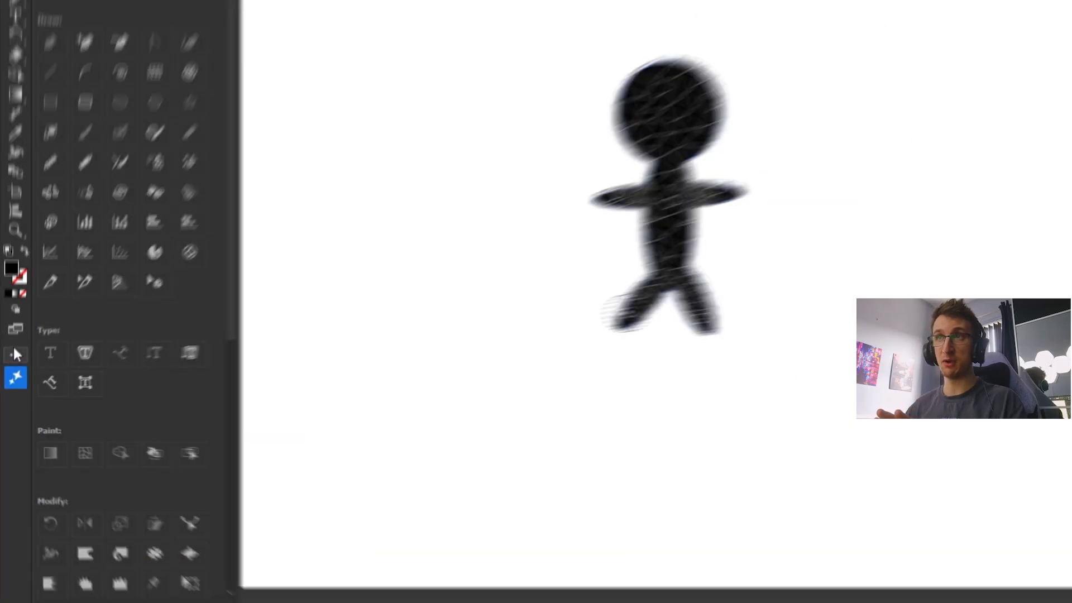
scroll(76, 326, down, 3)
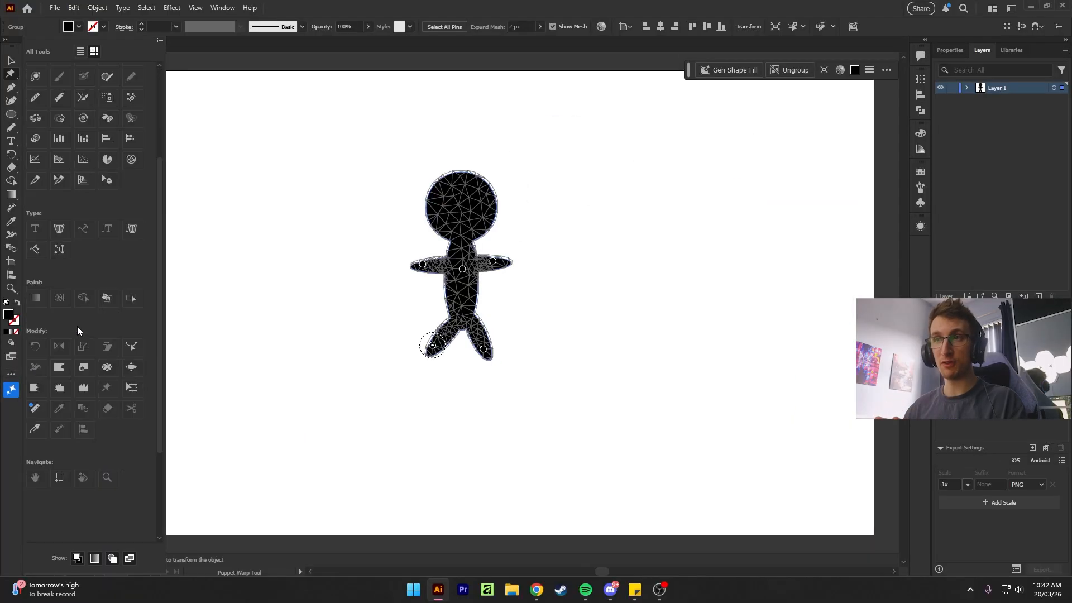
scroll(88, 385, up, 3)
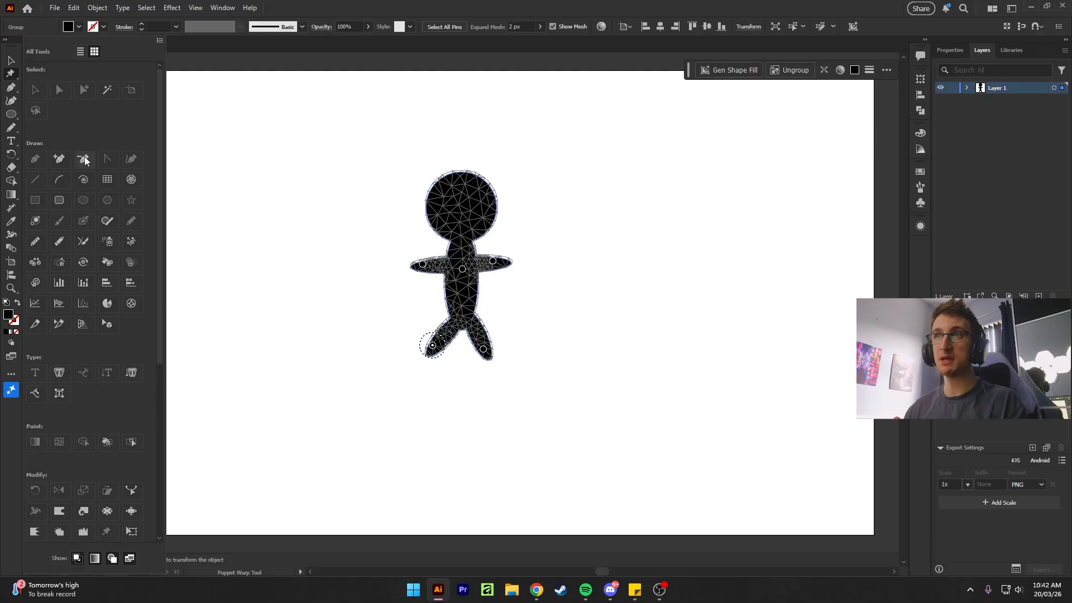
scroll(61, 332, down, 3)
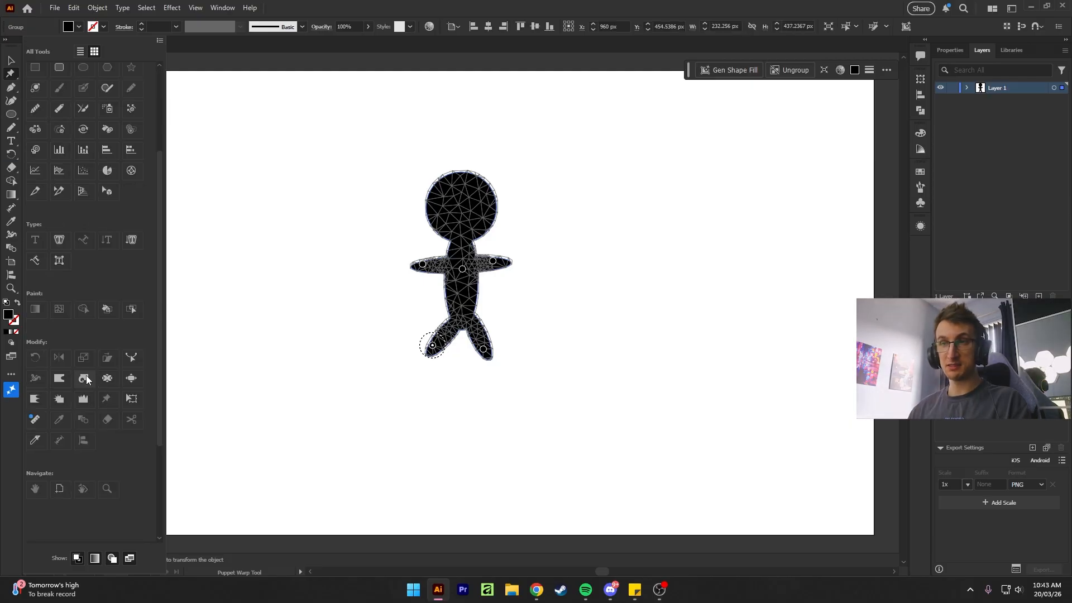
drag(86, 376, 13, 277)
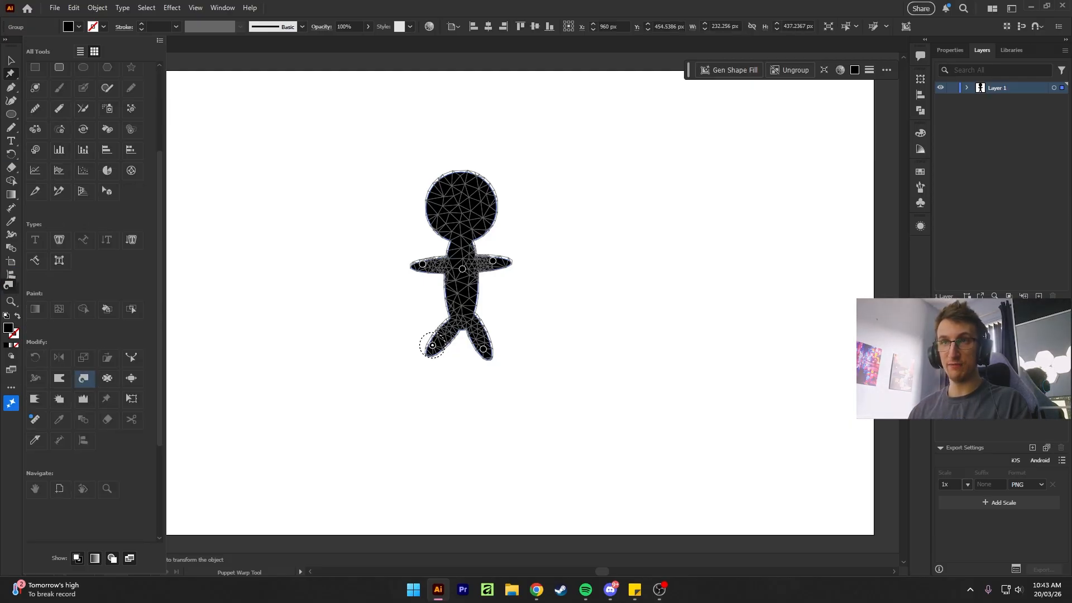
click(11, 287)
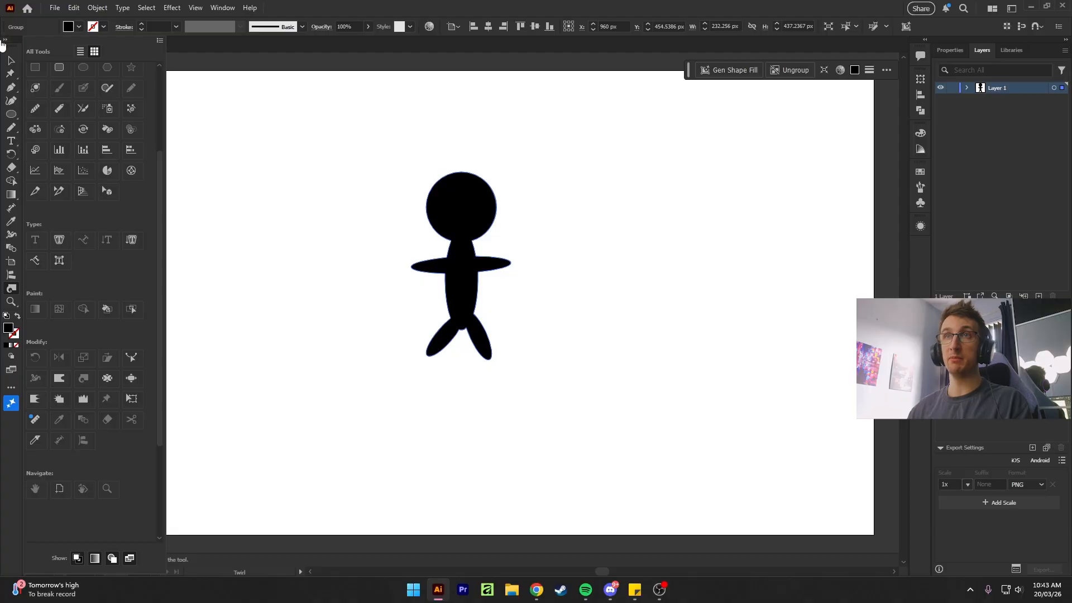
click(206, 79)
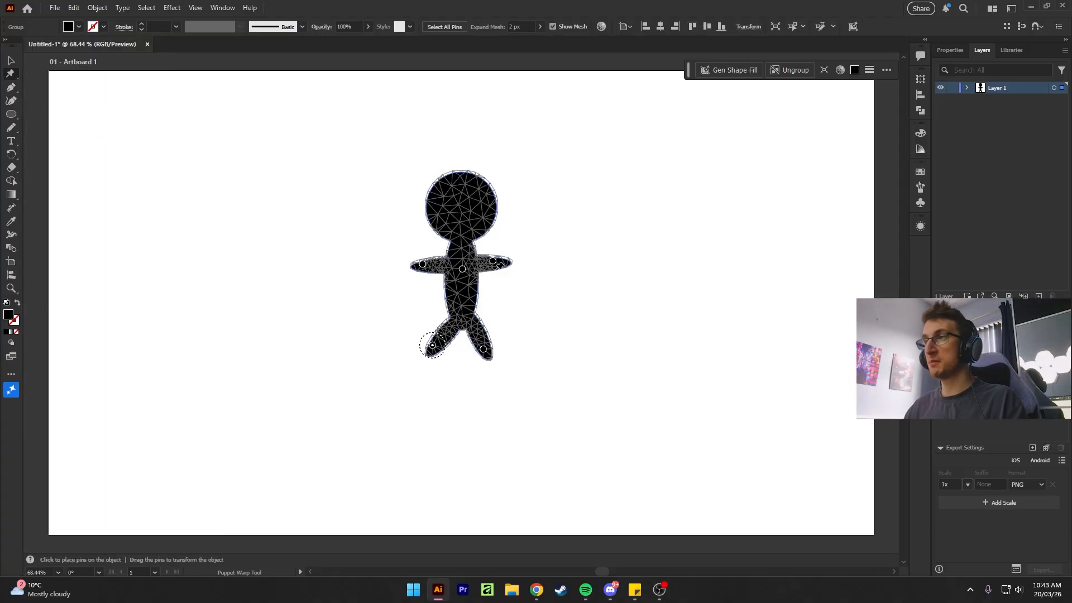
Step: Raise both of the figure's arms by moving their Puppet Warp pins upward and outward
click(493, 262)
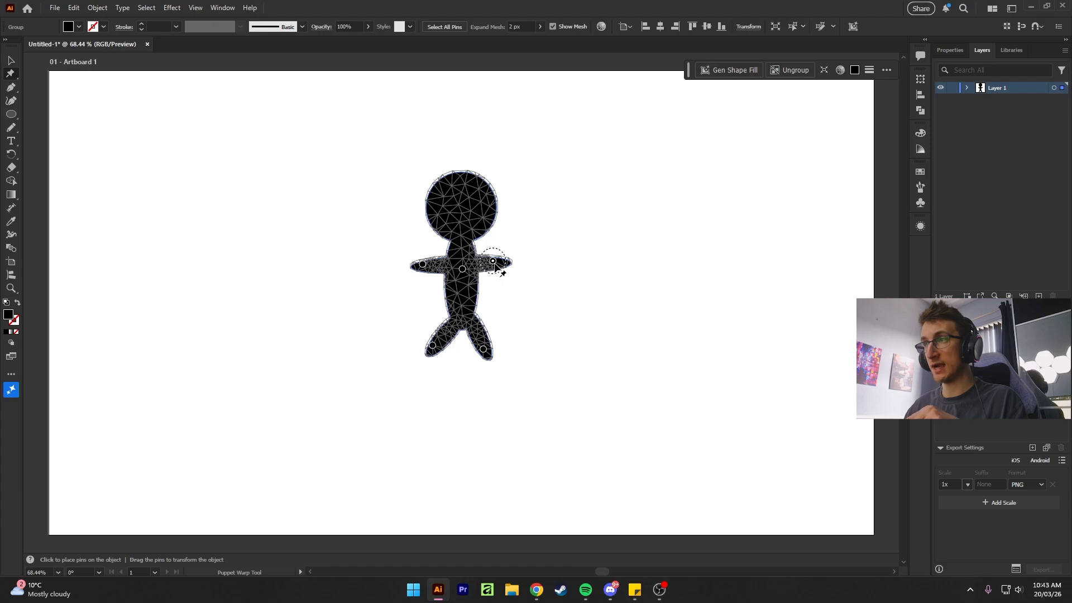
drag(494, 266, 511, 239)
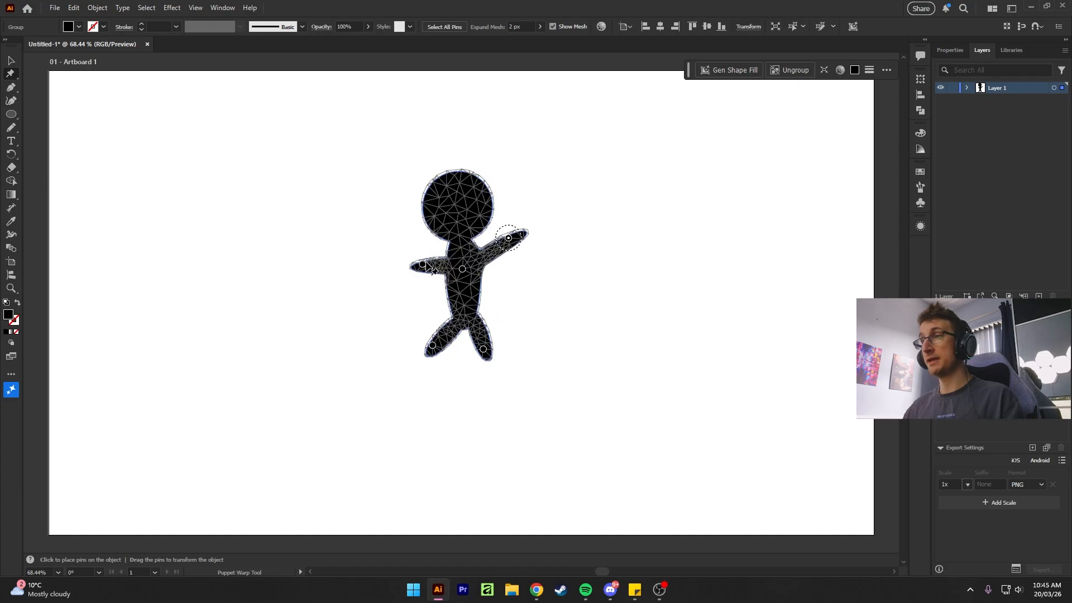
click(423, 264)
mouse_move(422, 265)
mouse_down()
mouse_move(403, 262)
mouse_move(407, 255)
mouse_up()
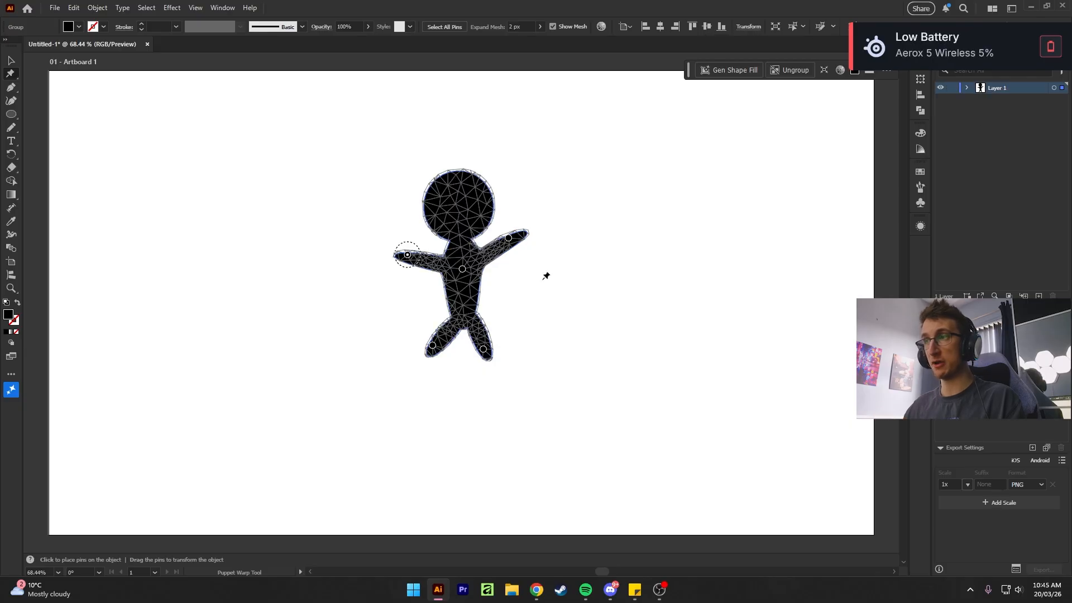